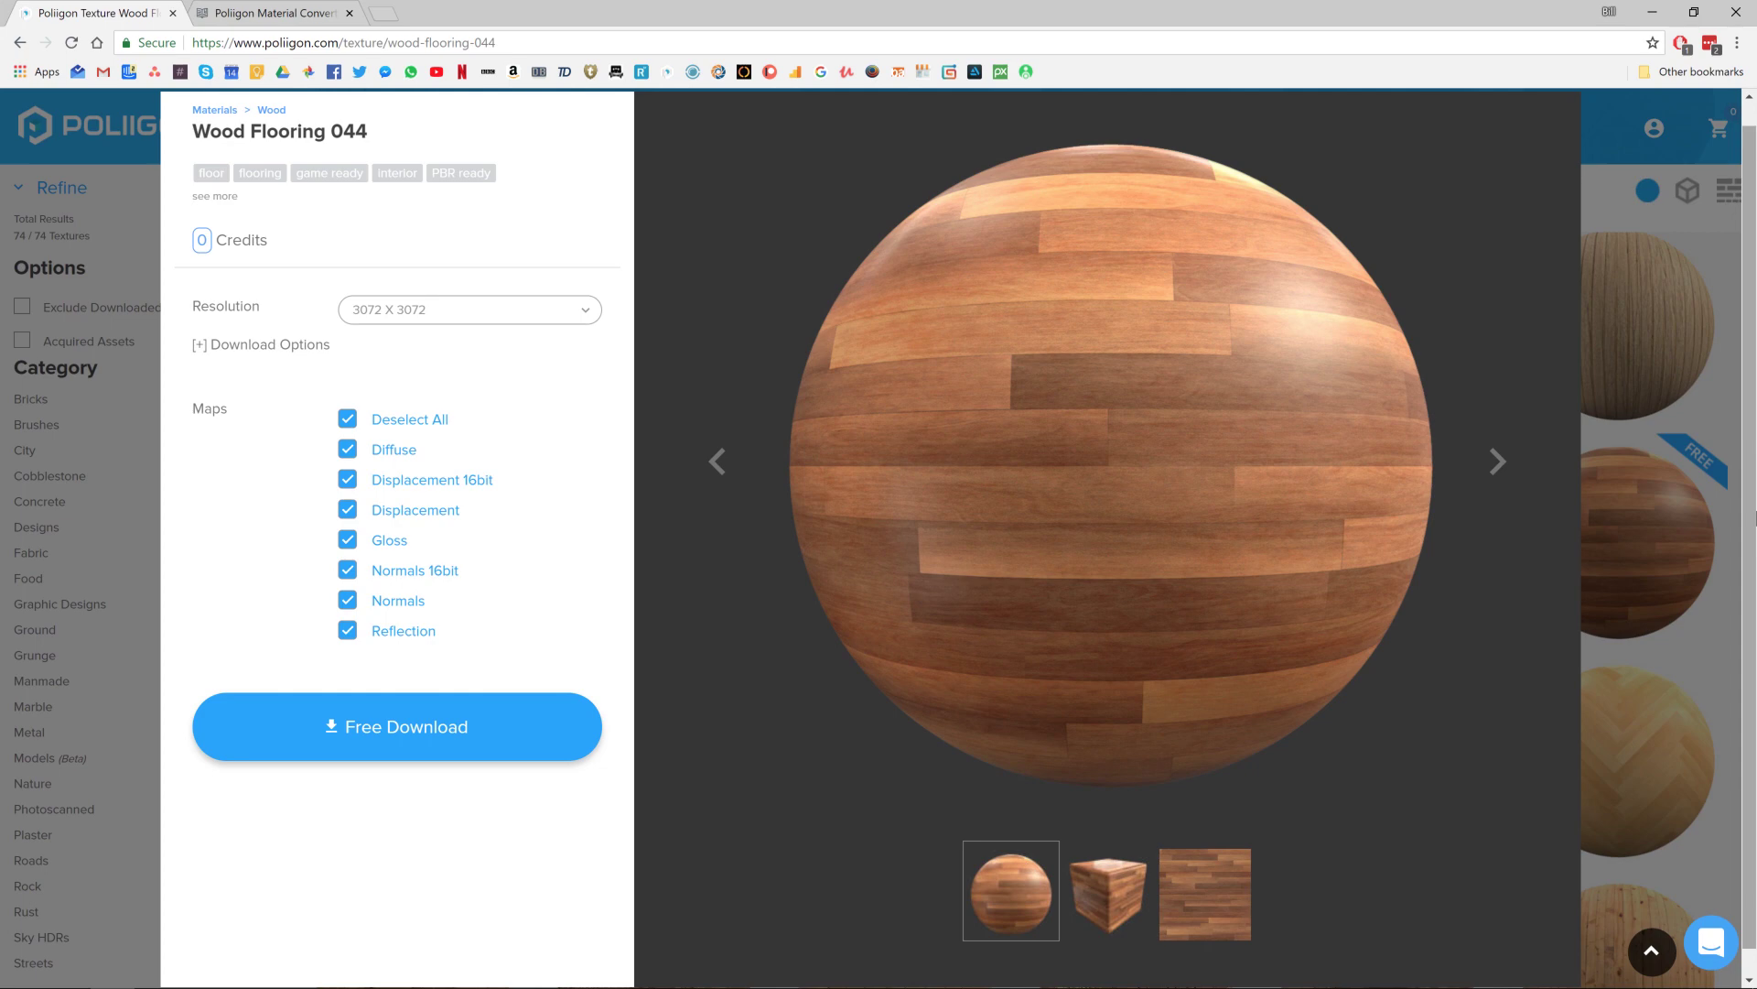
- Switch from the Wood Flooring 044 page to the Poliigon Material Converter help article
click(283, 13)
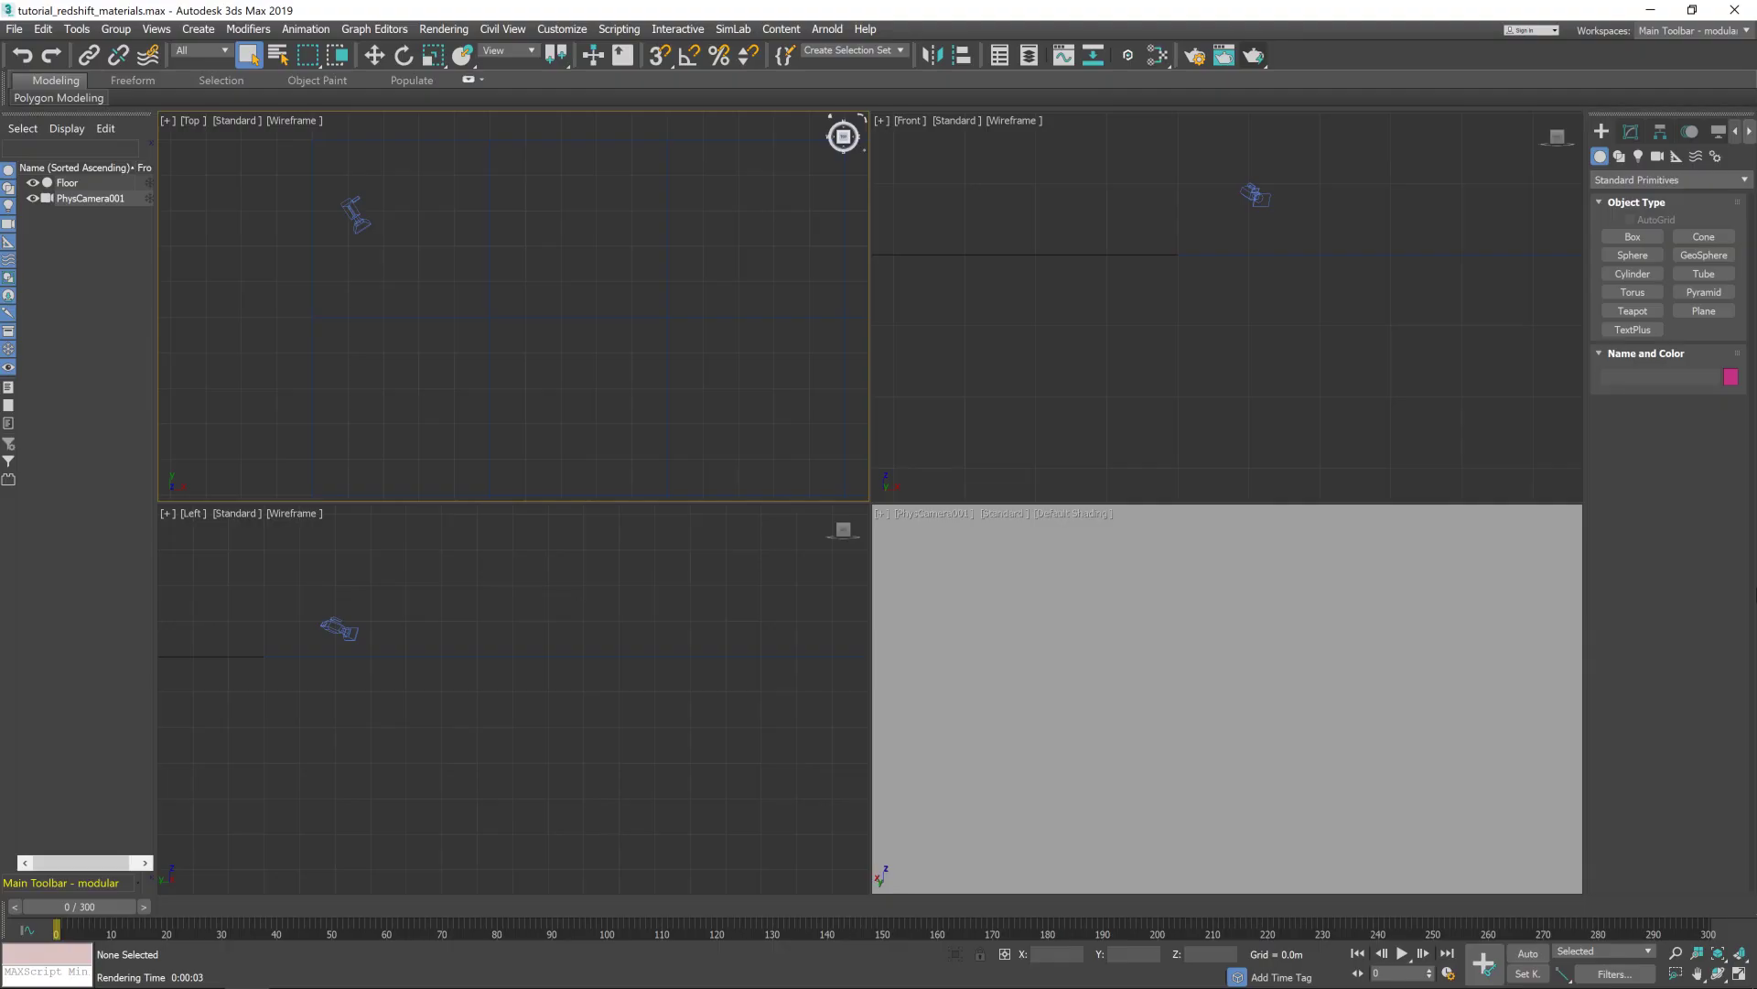
- Install the converter by dropping the .mzp script from WinRAR into the 3ds Max viewport
key(alt+Tab)
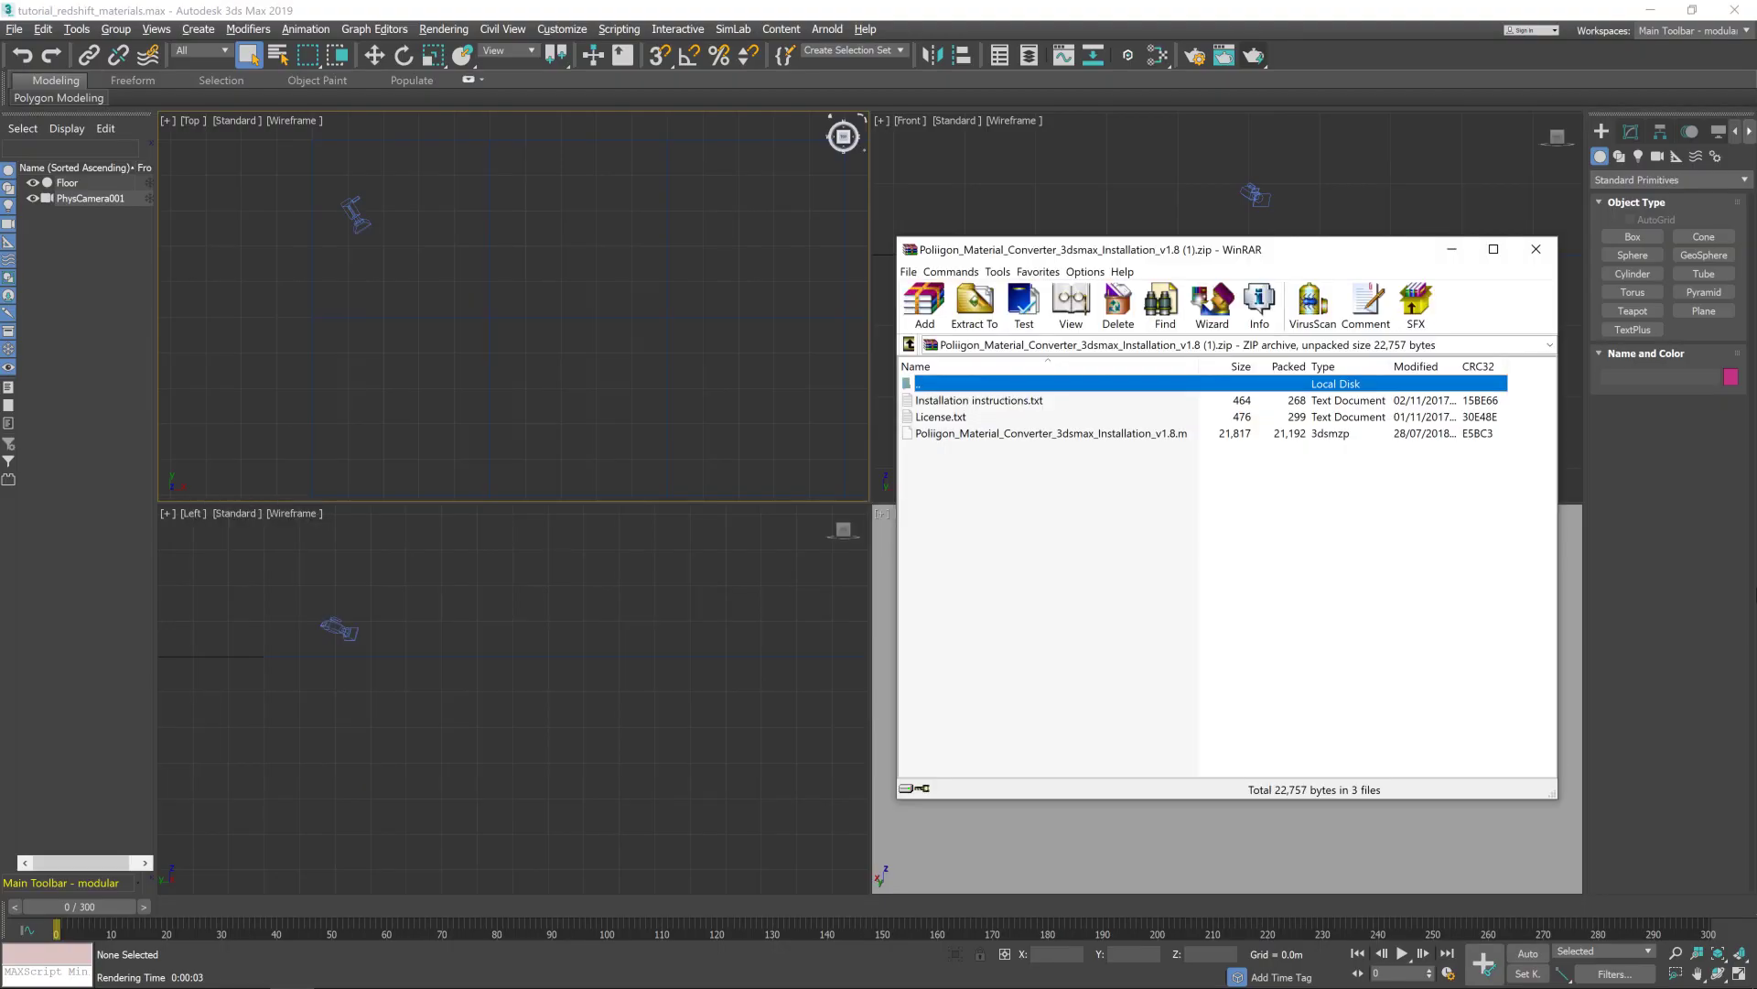
drag(1162, 254, 1236, 202)
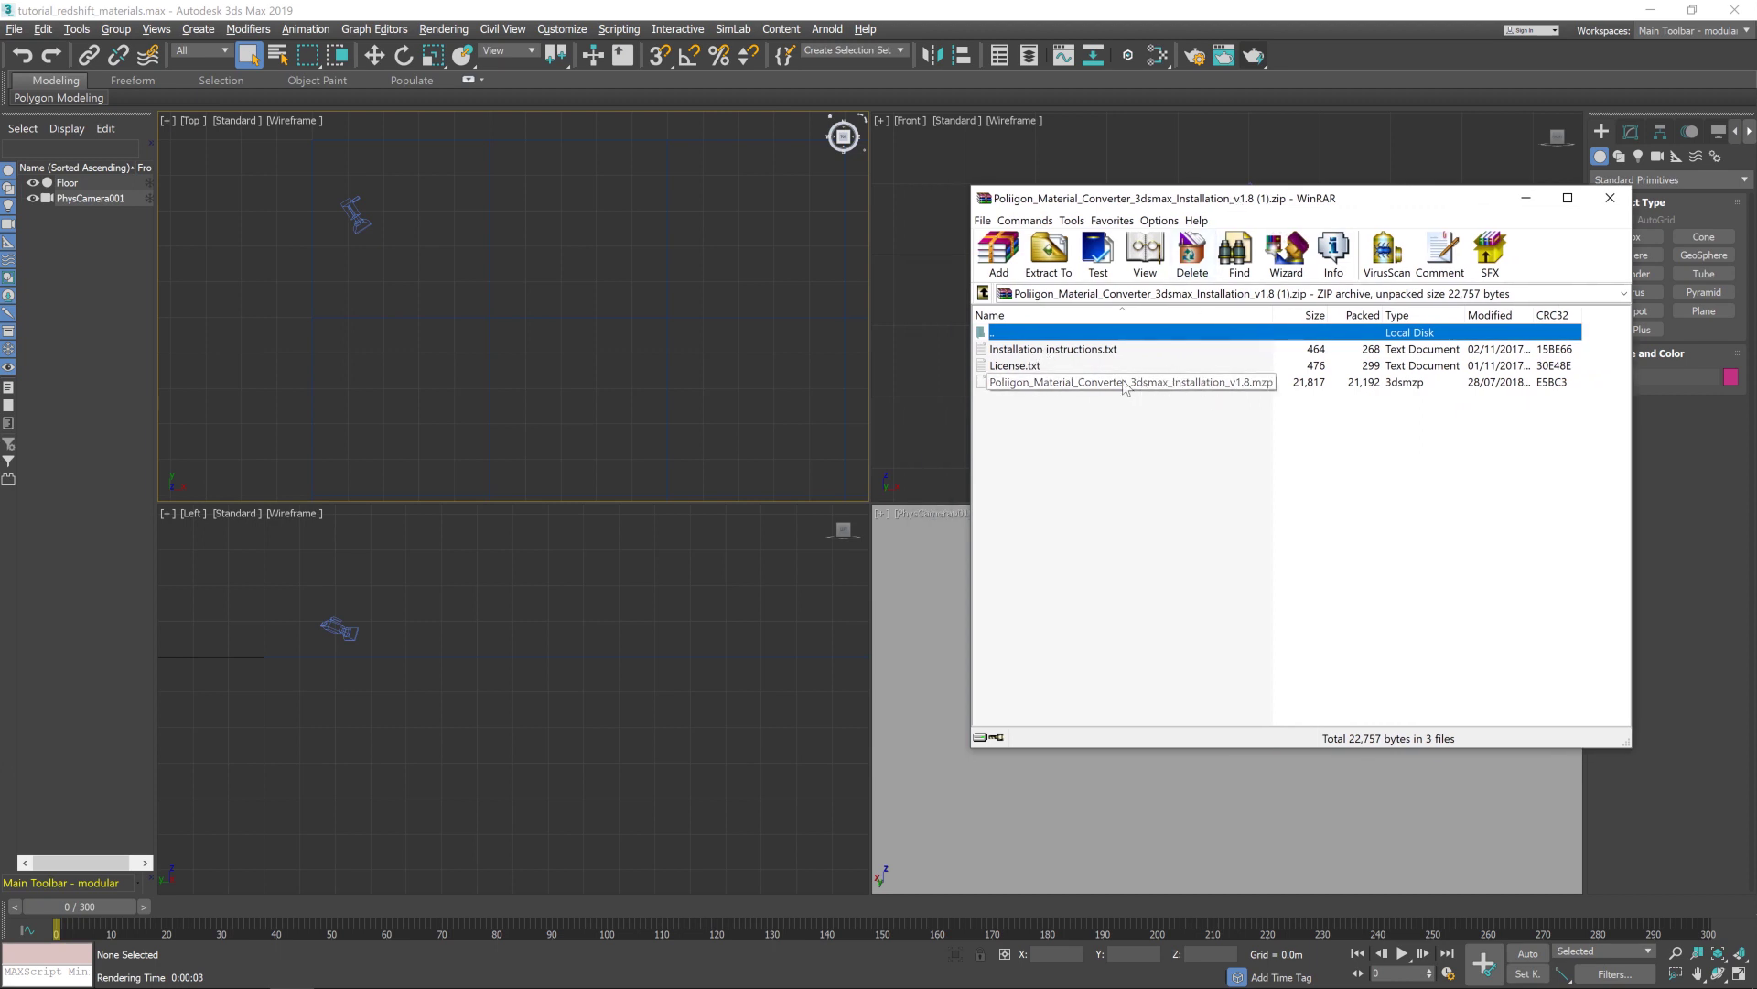
drag(1067, 385, 784, 417)
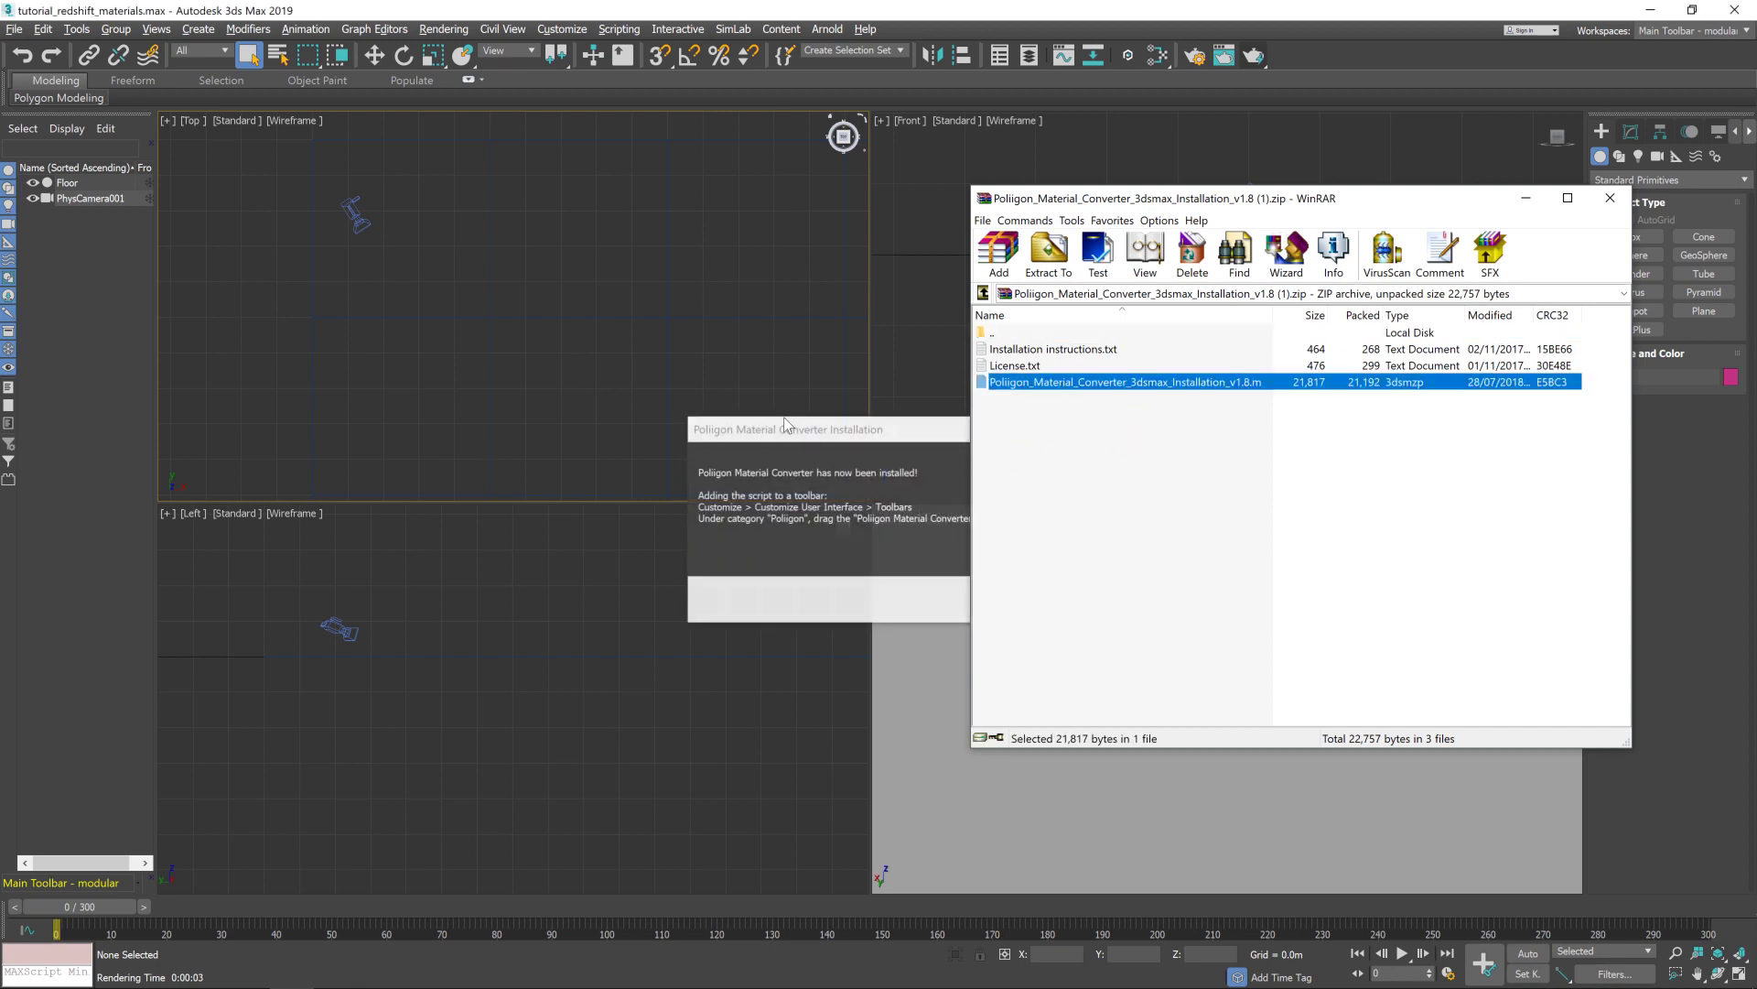
click(1609, 199)
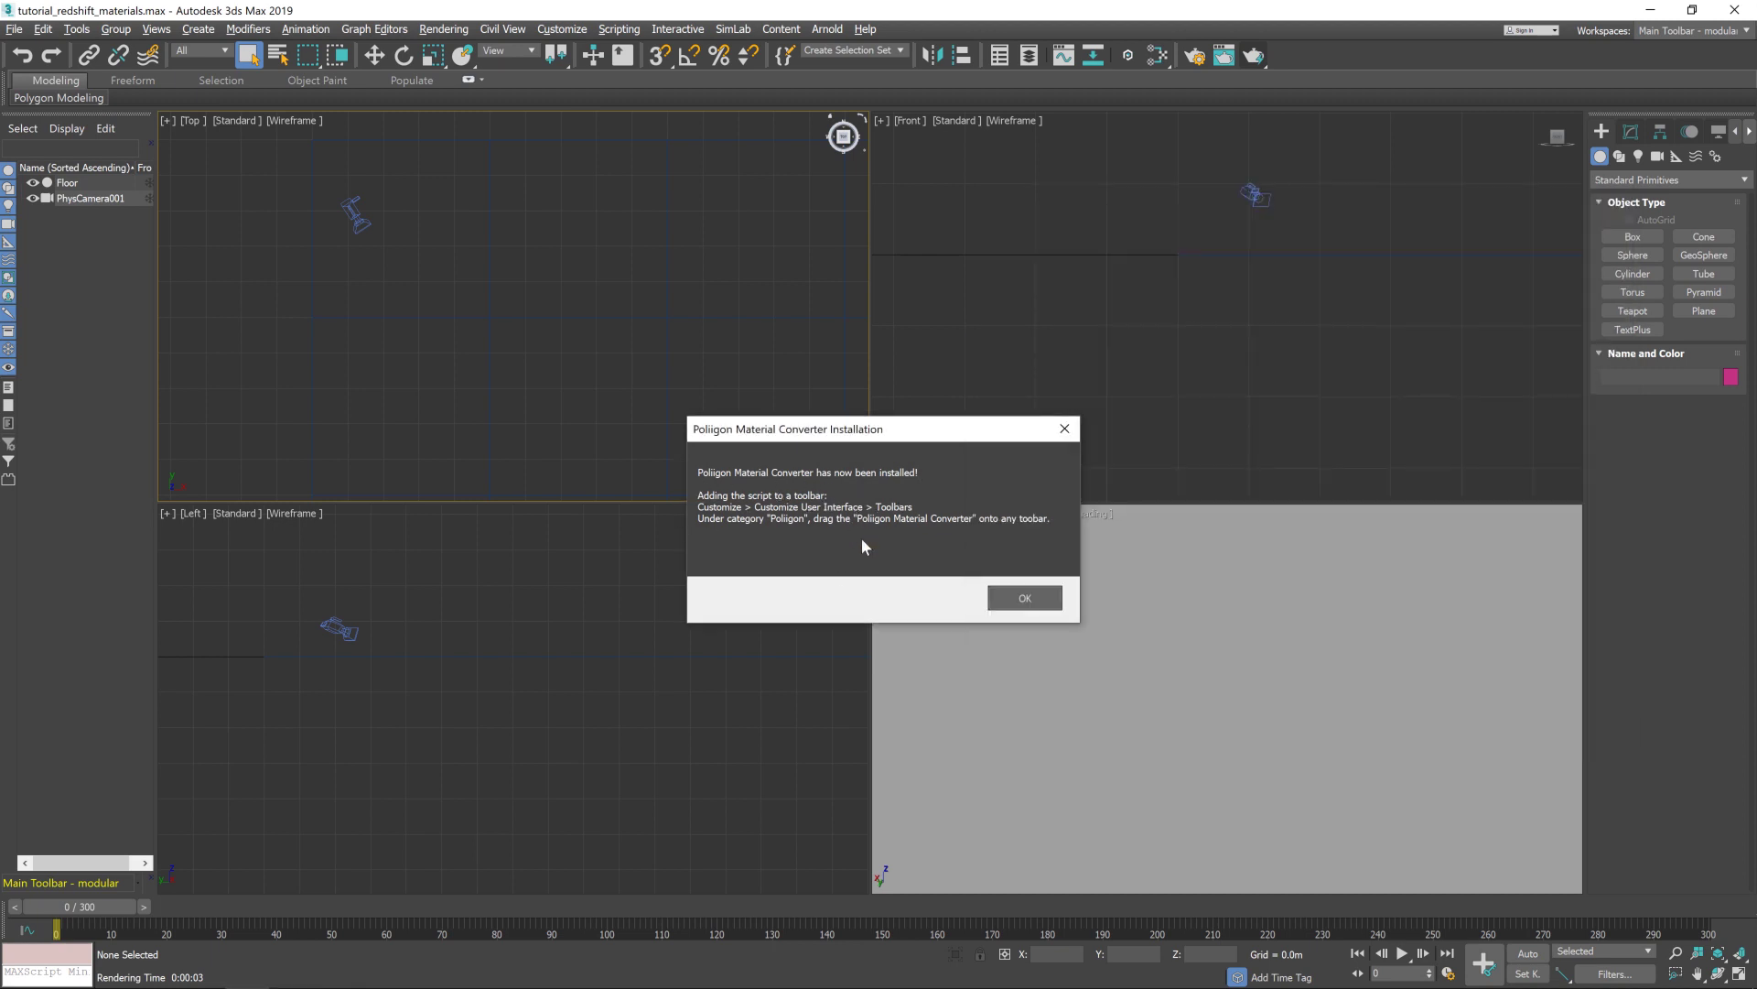
click(1030, 600)
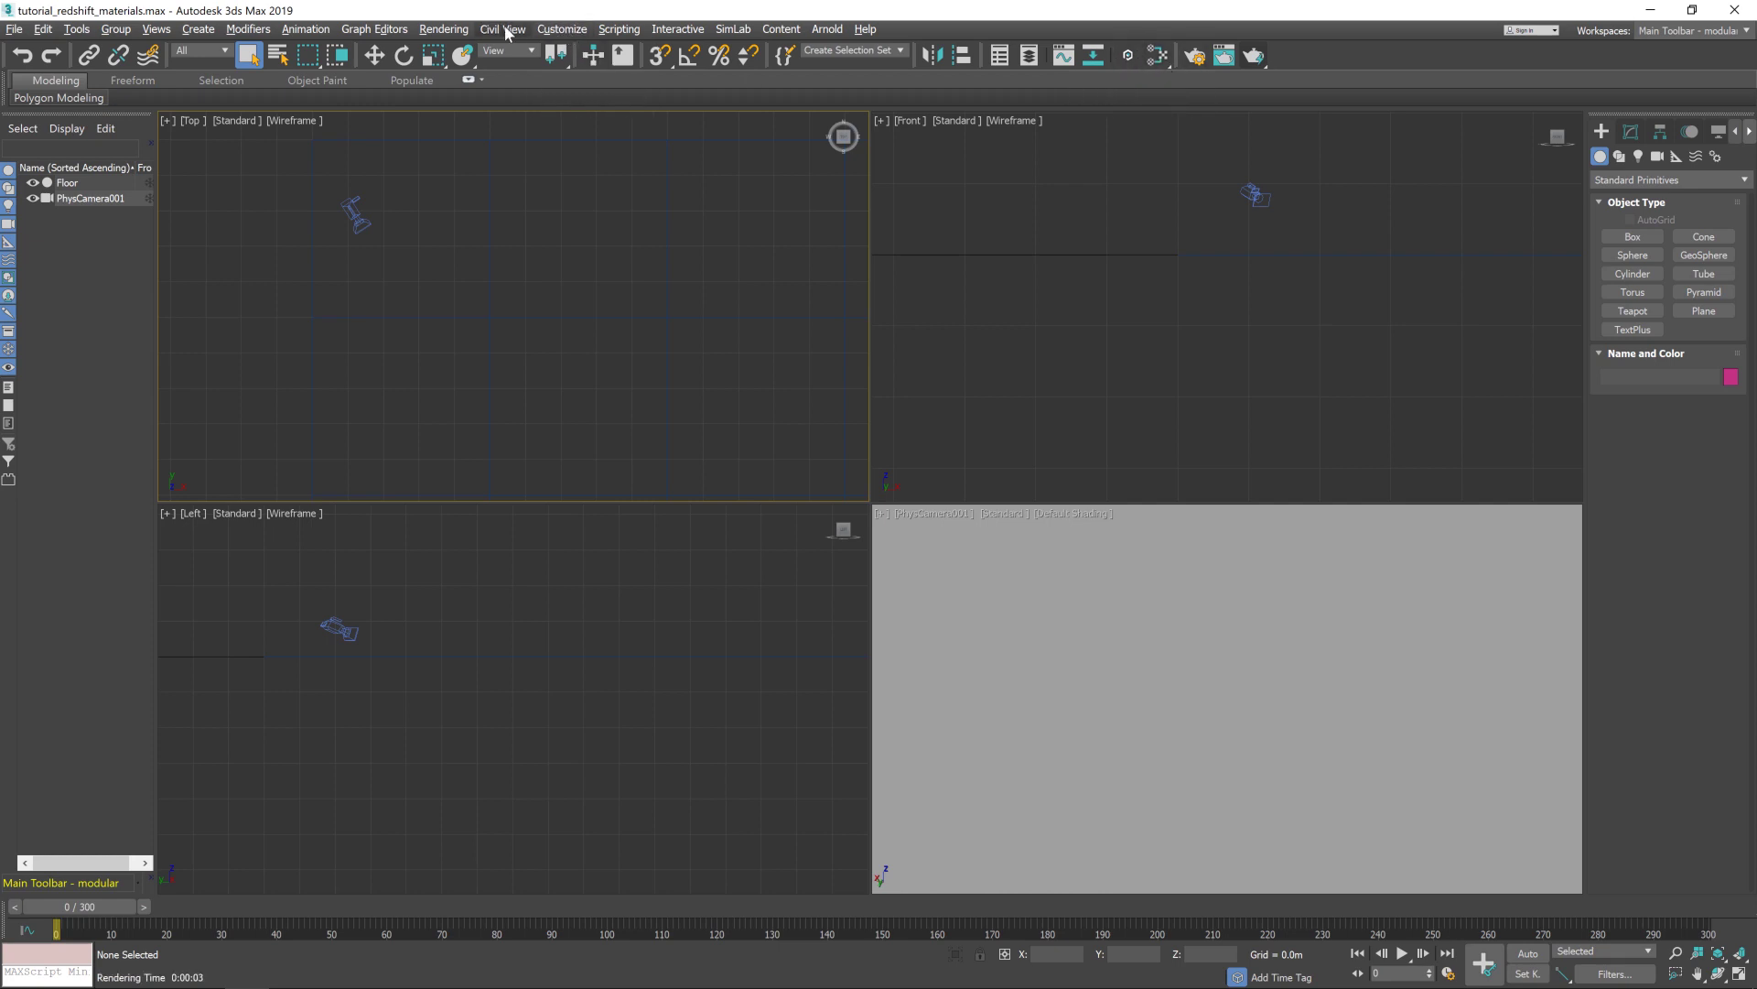
- Add the Poliigon Material Converter action to the main toolbar via Customize User Interface
click(561, 30)
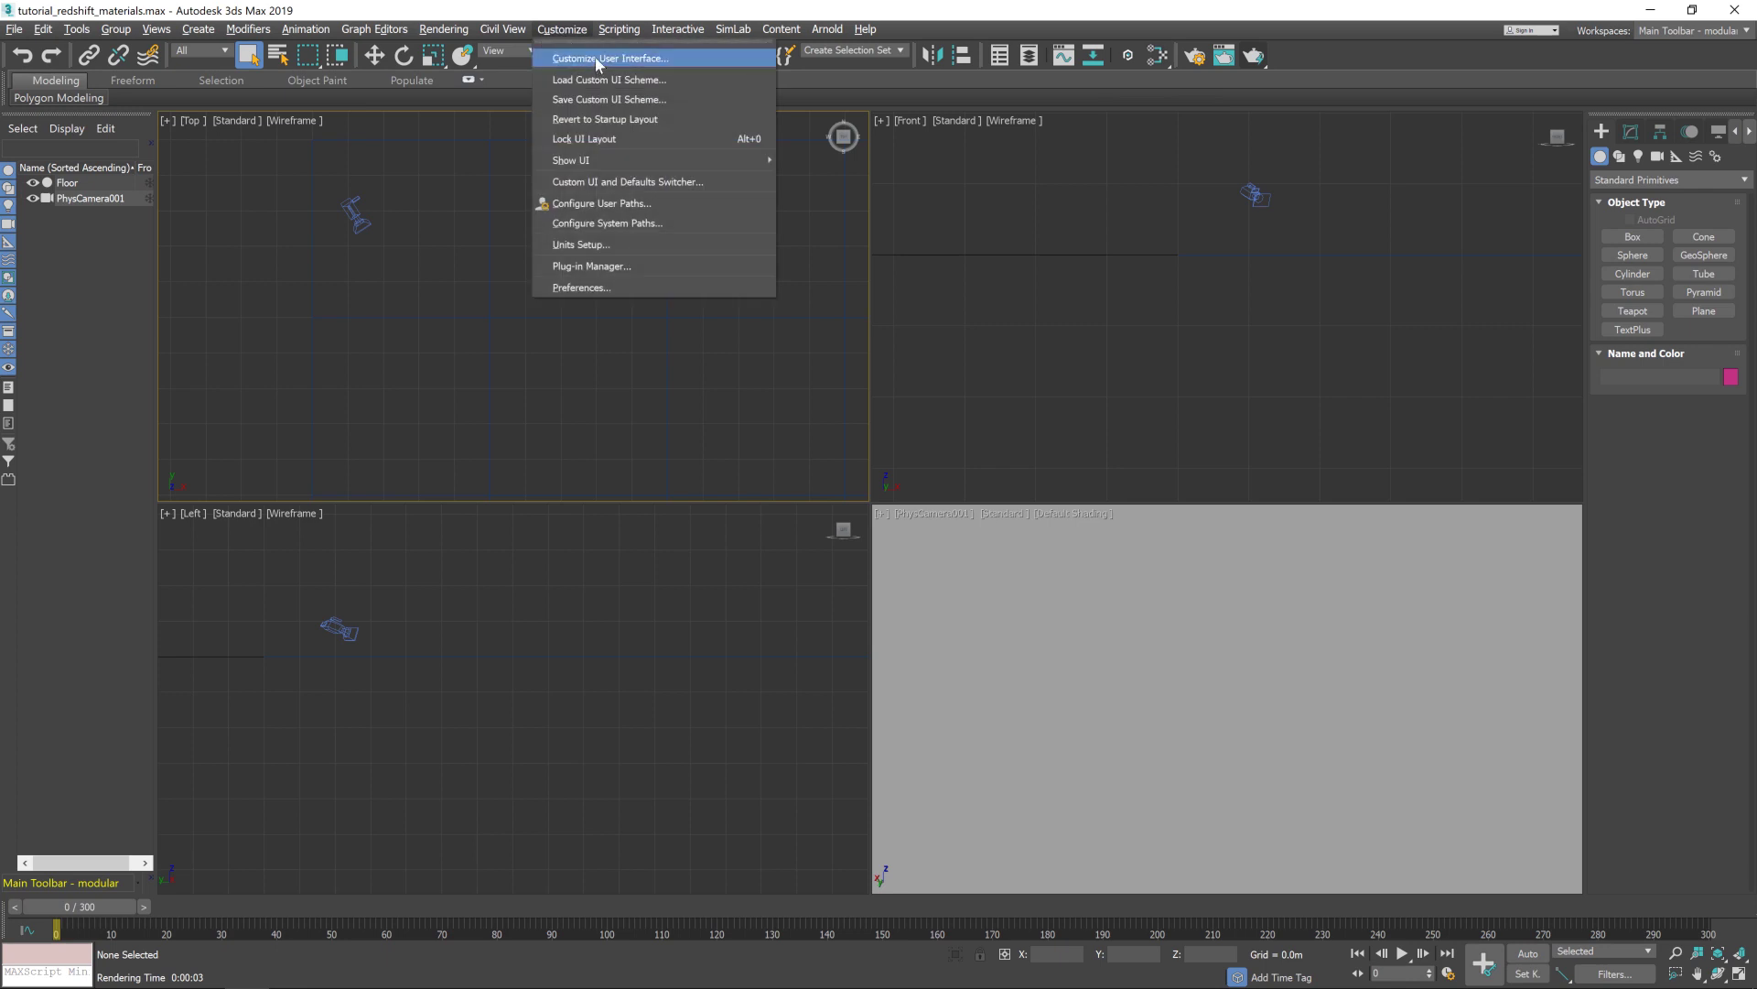
click(589, 59)
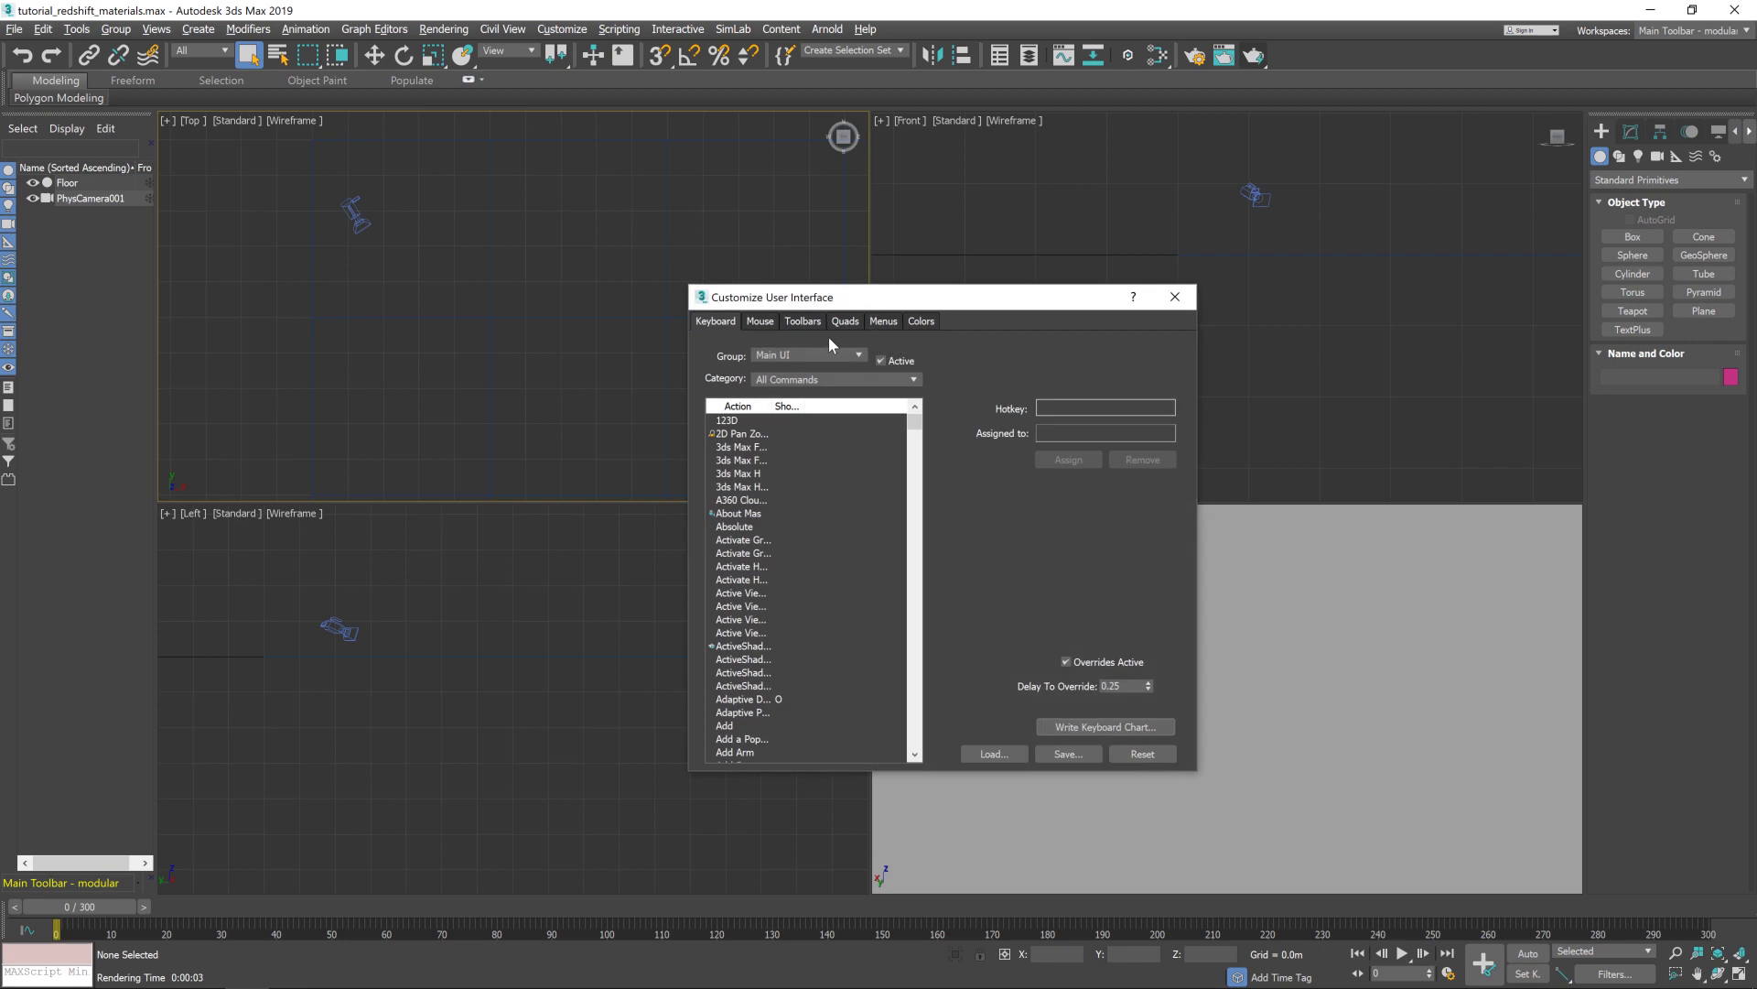
click(796, 319)
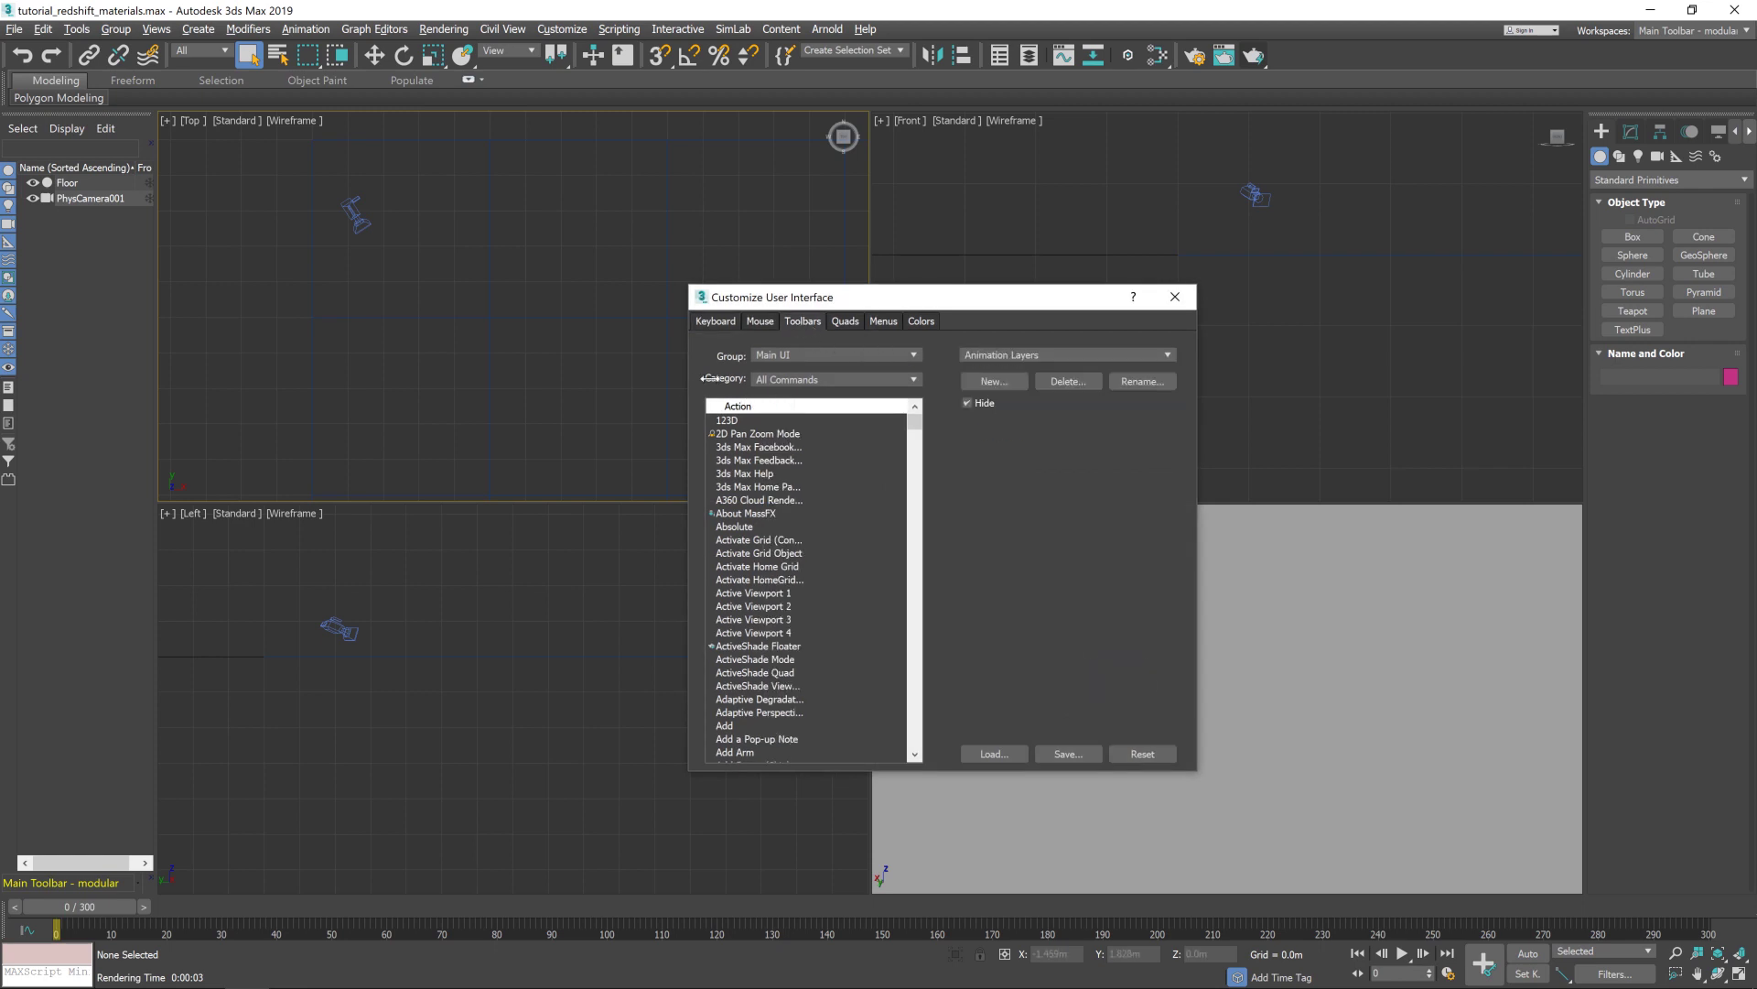
click(790, 381)
drag(920, 452, 919, 596)
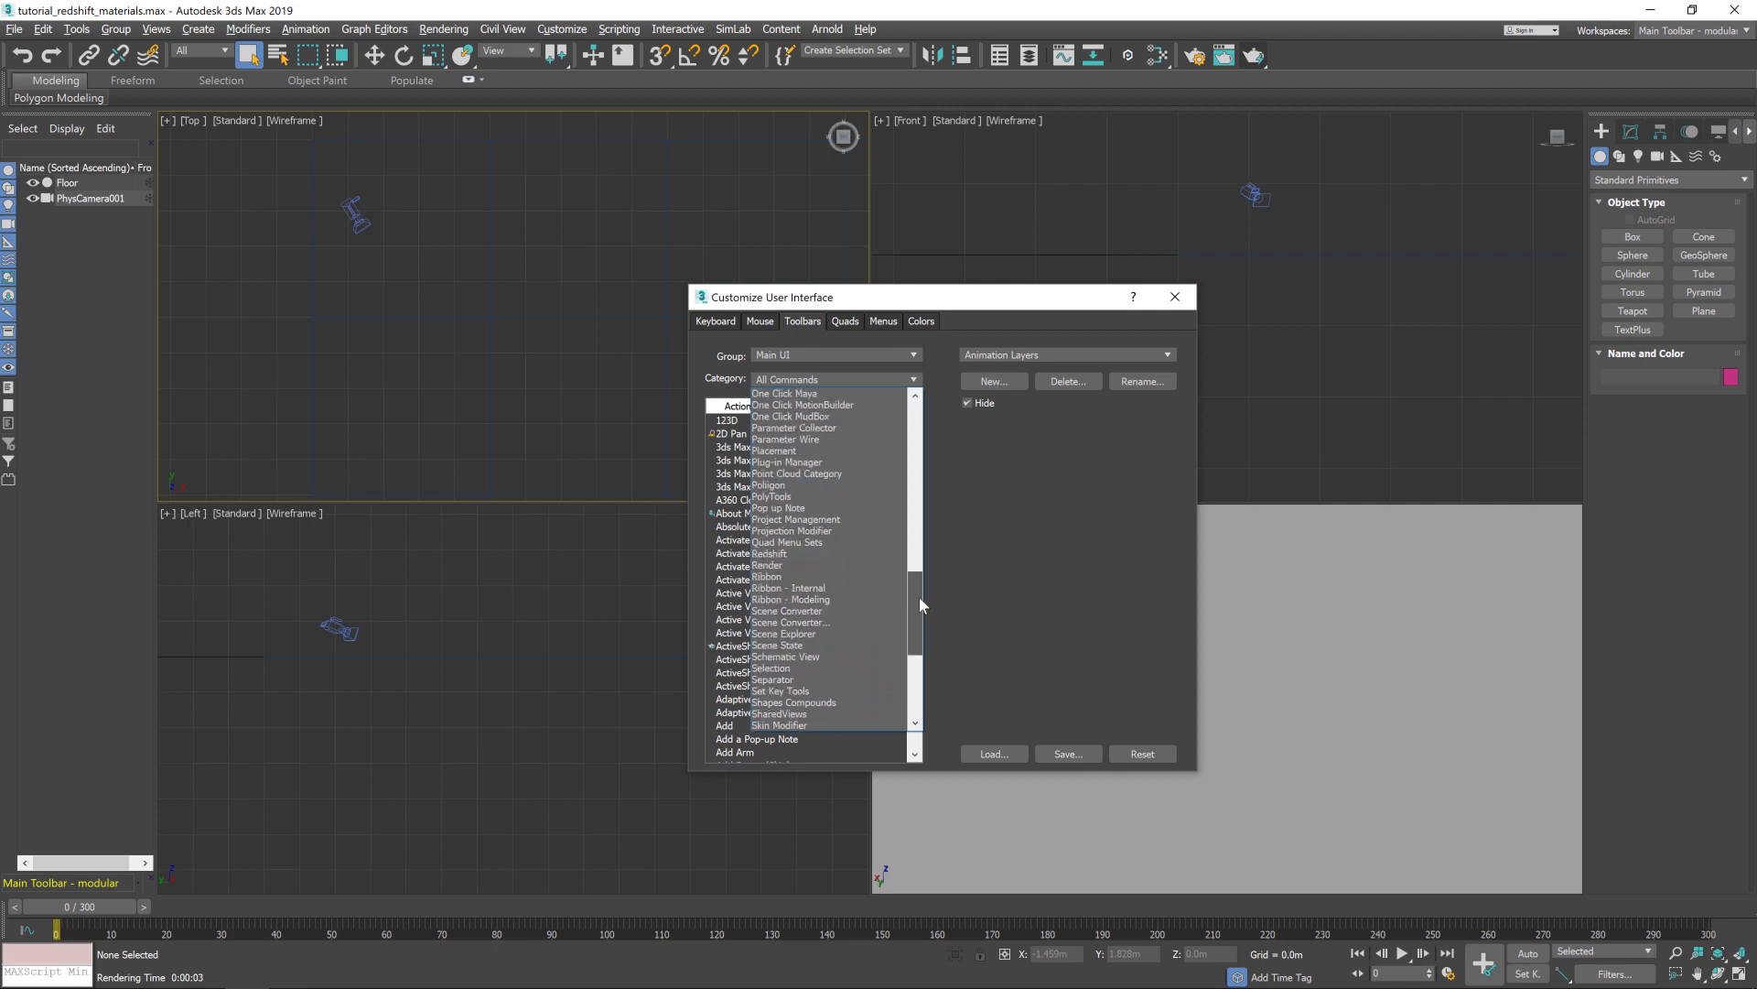
click(771, 485)
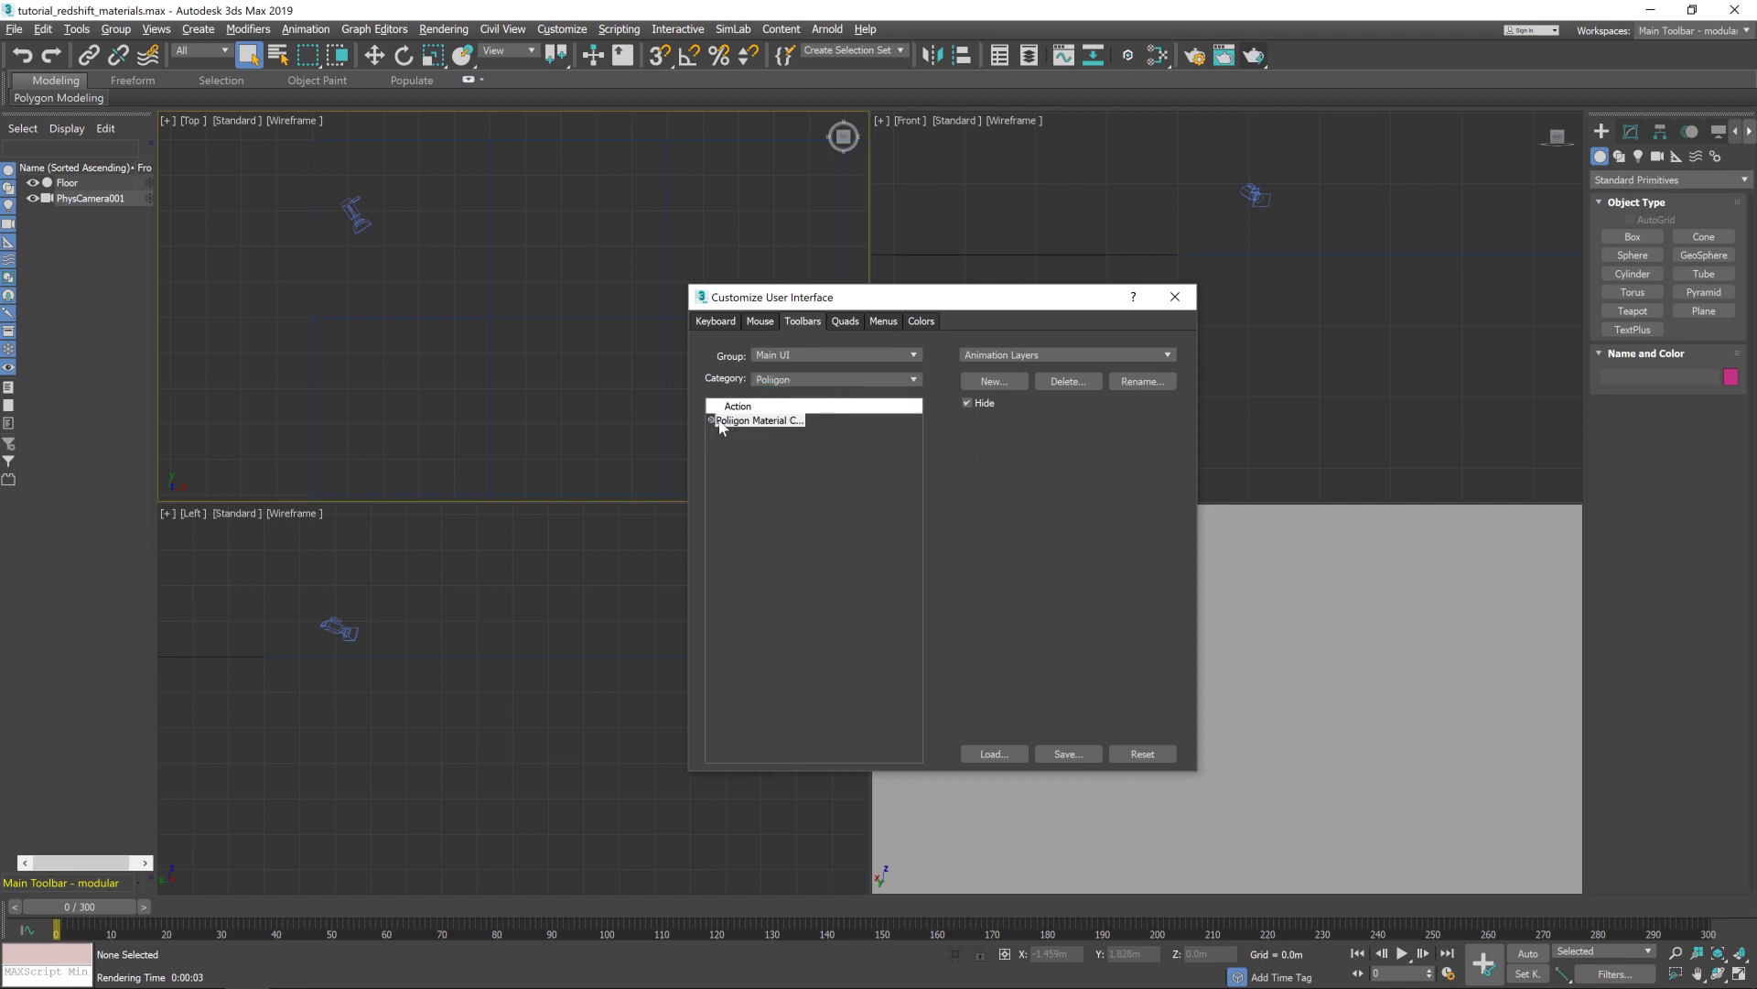
drag(731, 426, 804, 449)
click(1175, 296)
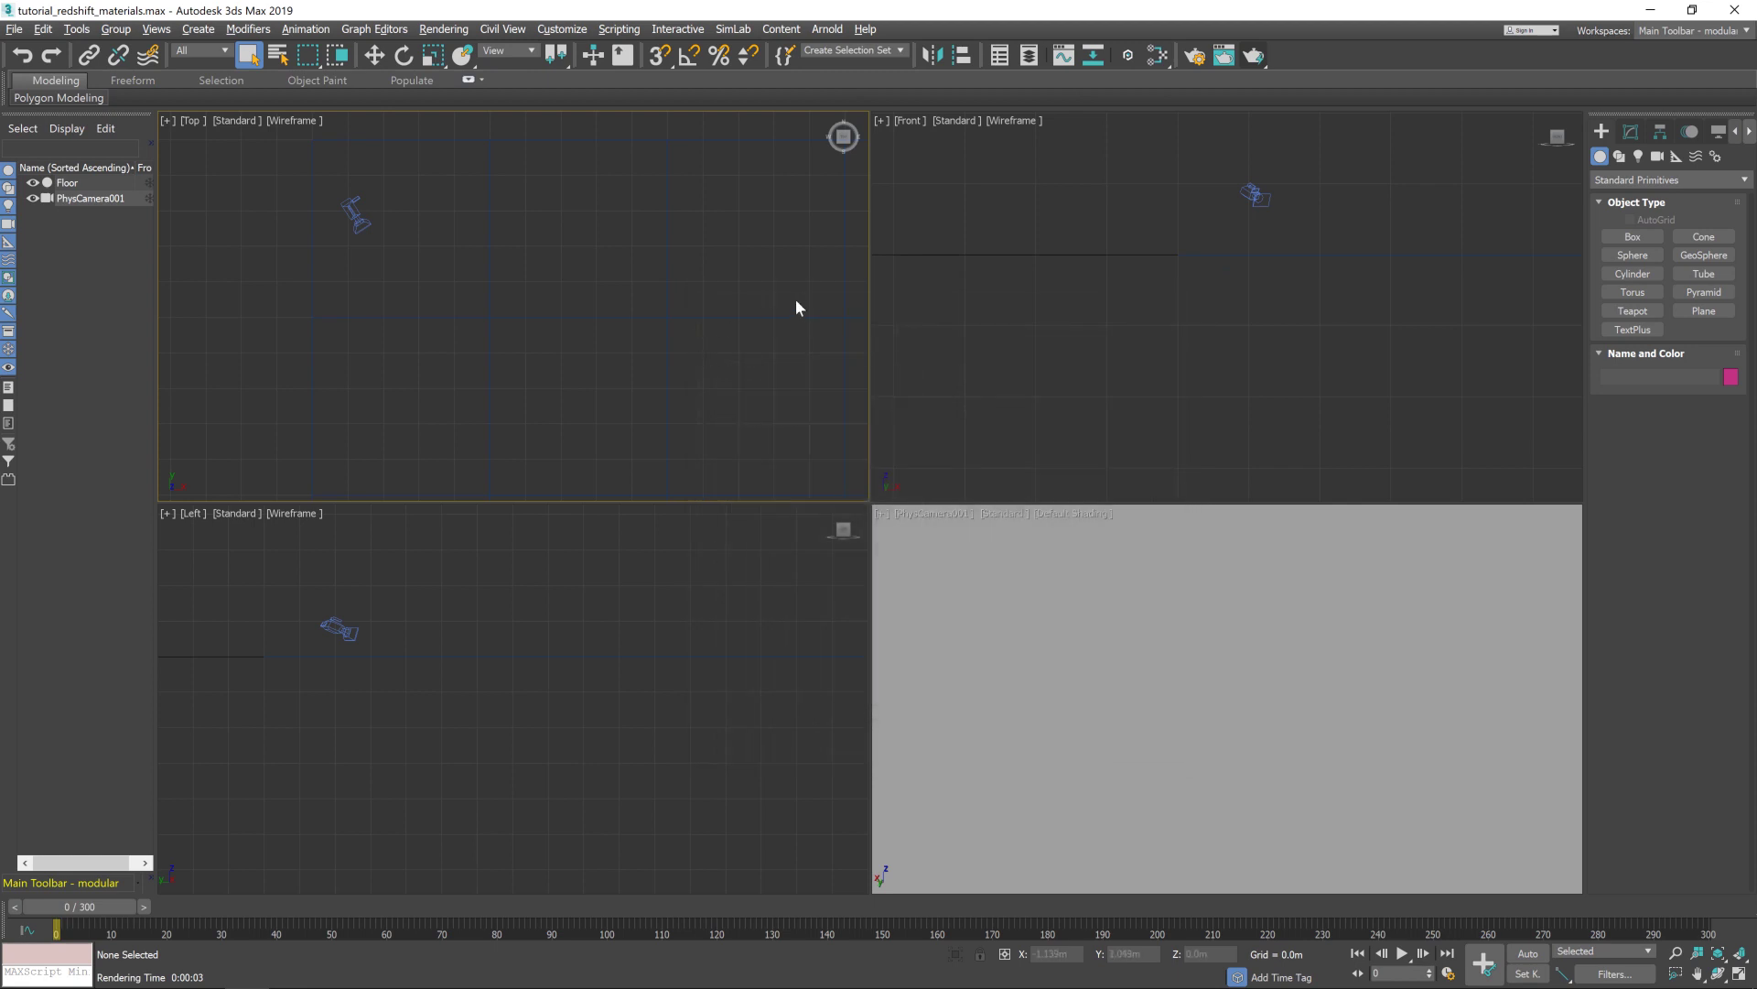
- Launch the Poliigon Material Converter and browse its textures folder to D:\Poliigon\Materials
click(1129, 58)
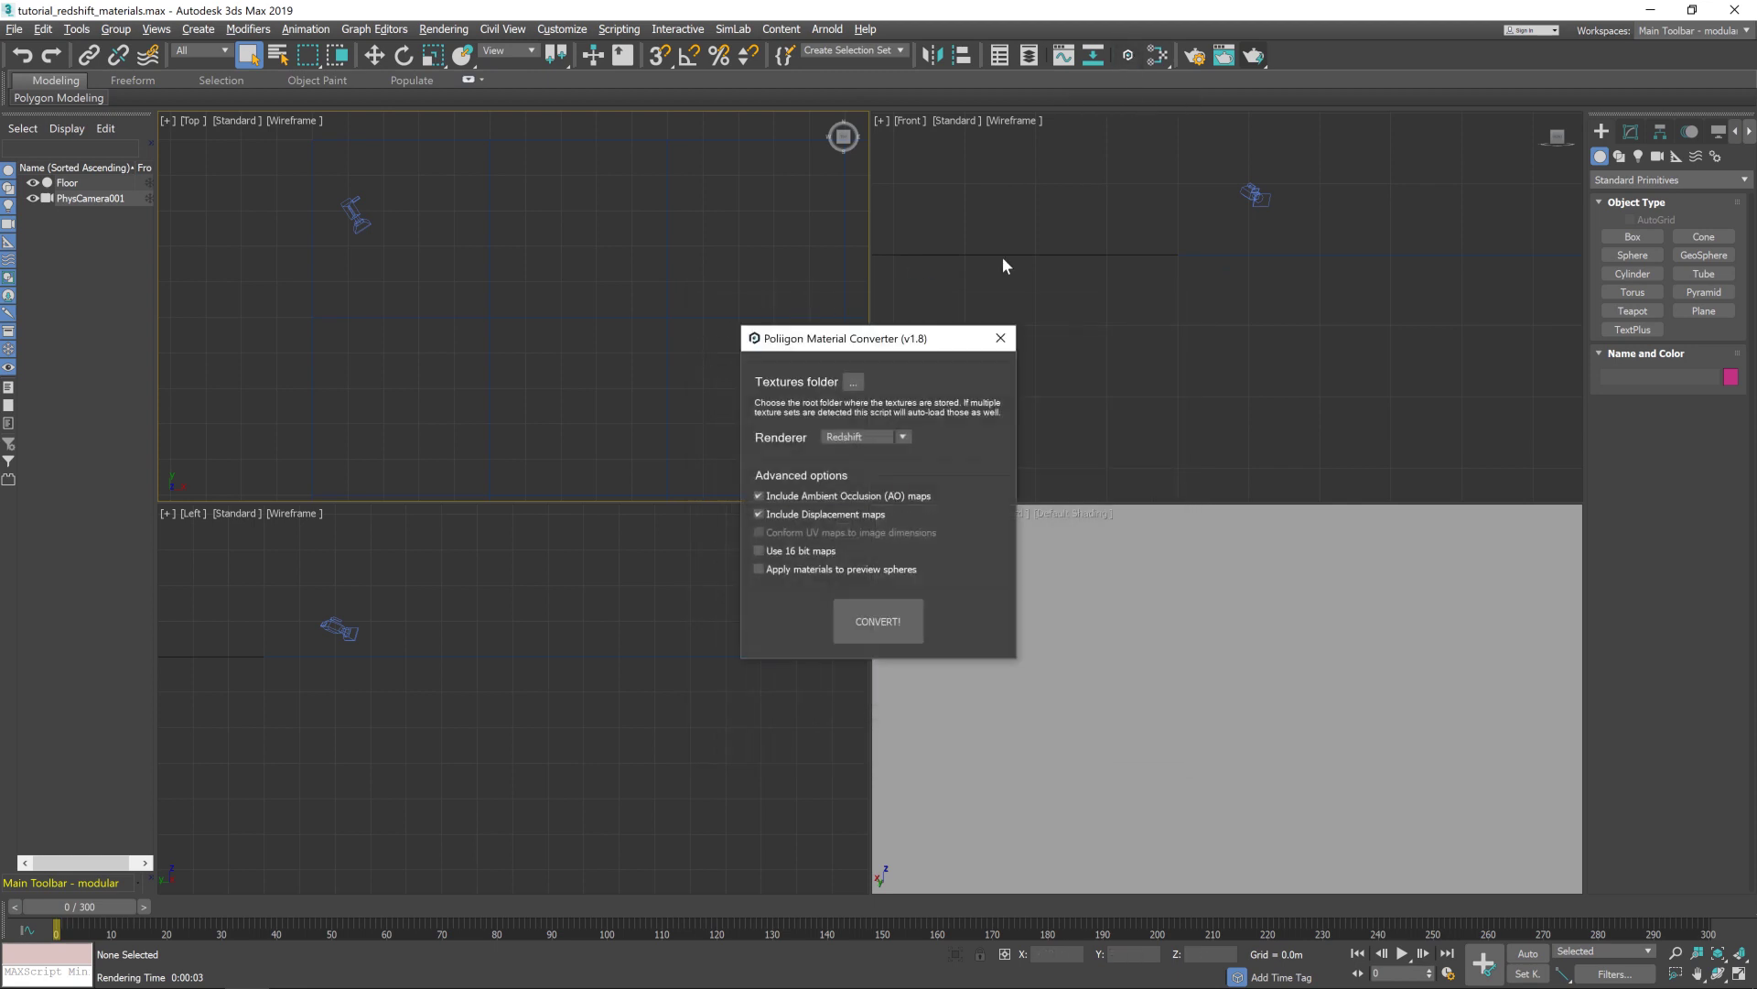
drag(896, 335, 1073, 146)
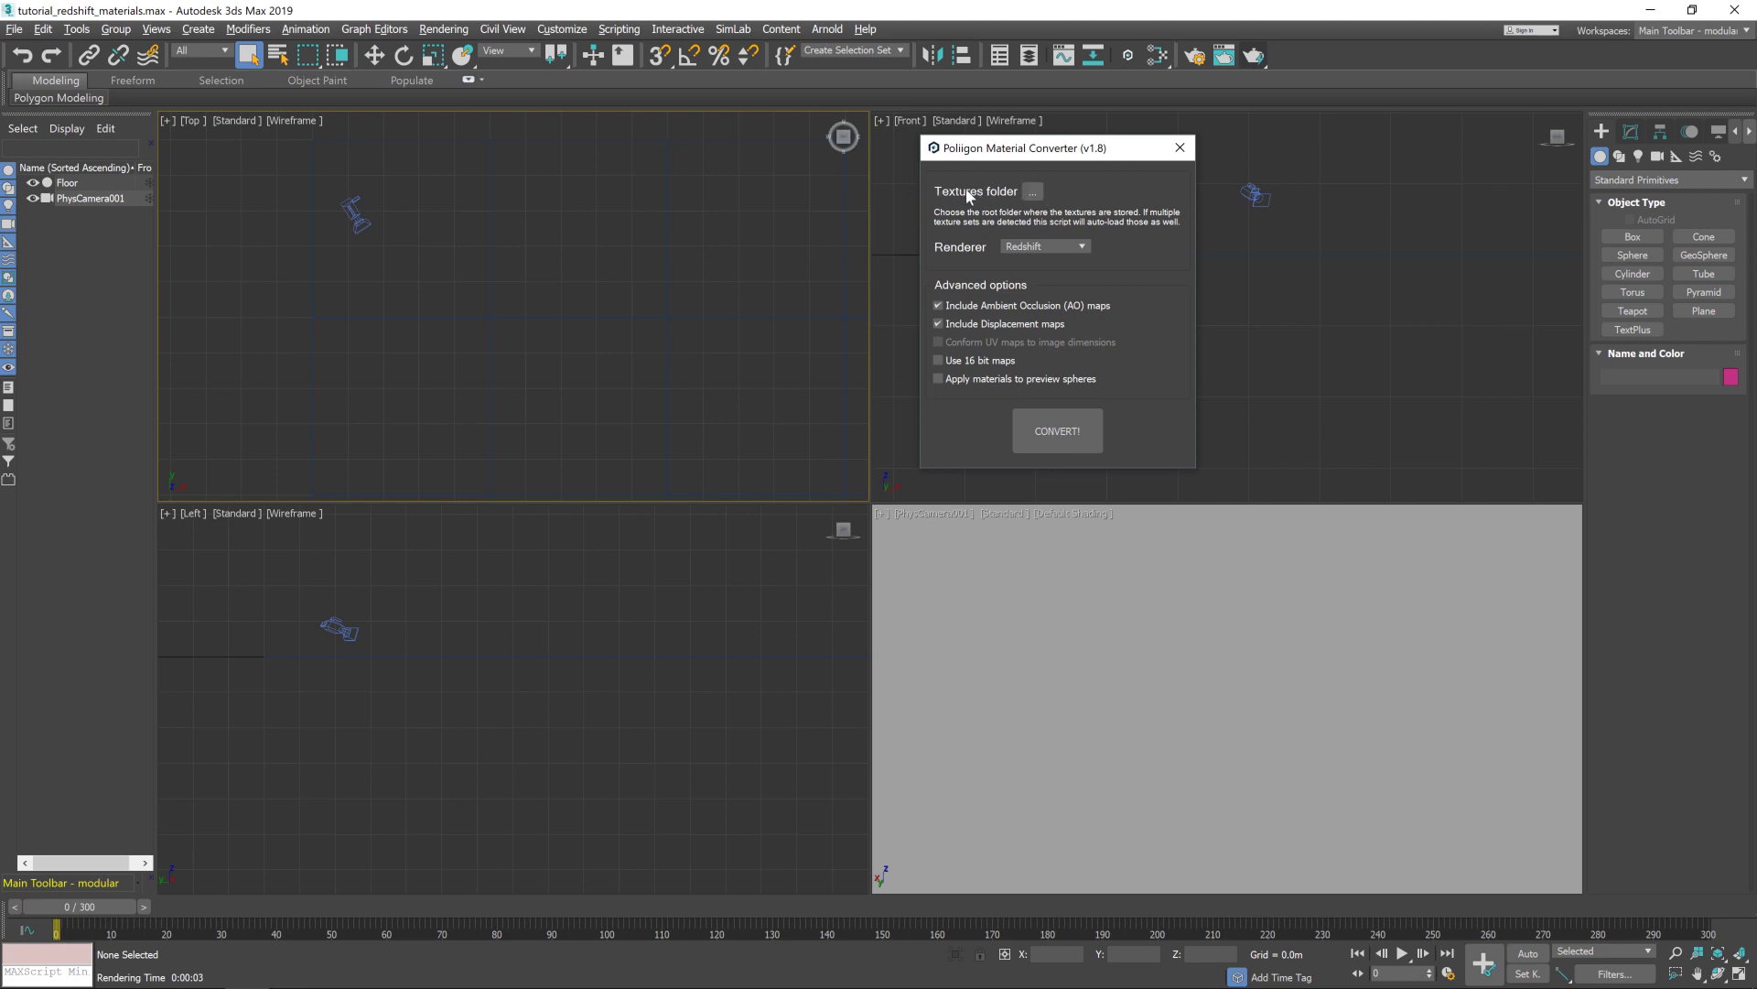
click(1032, 192)
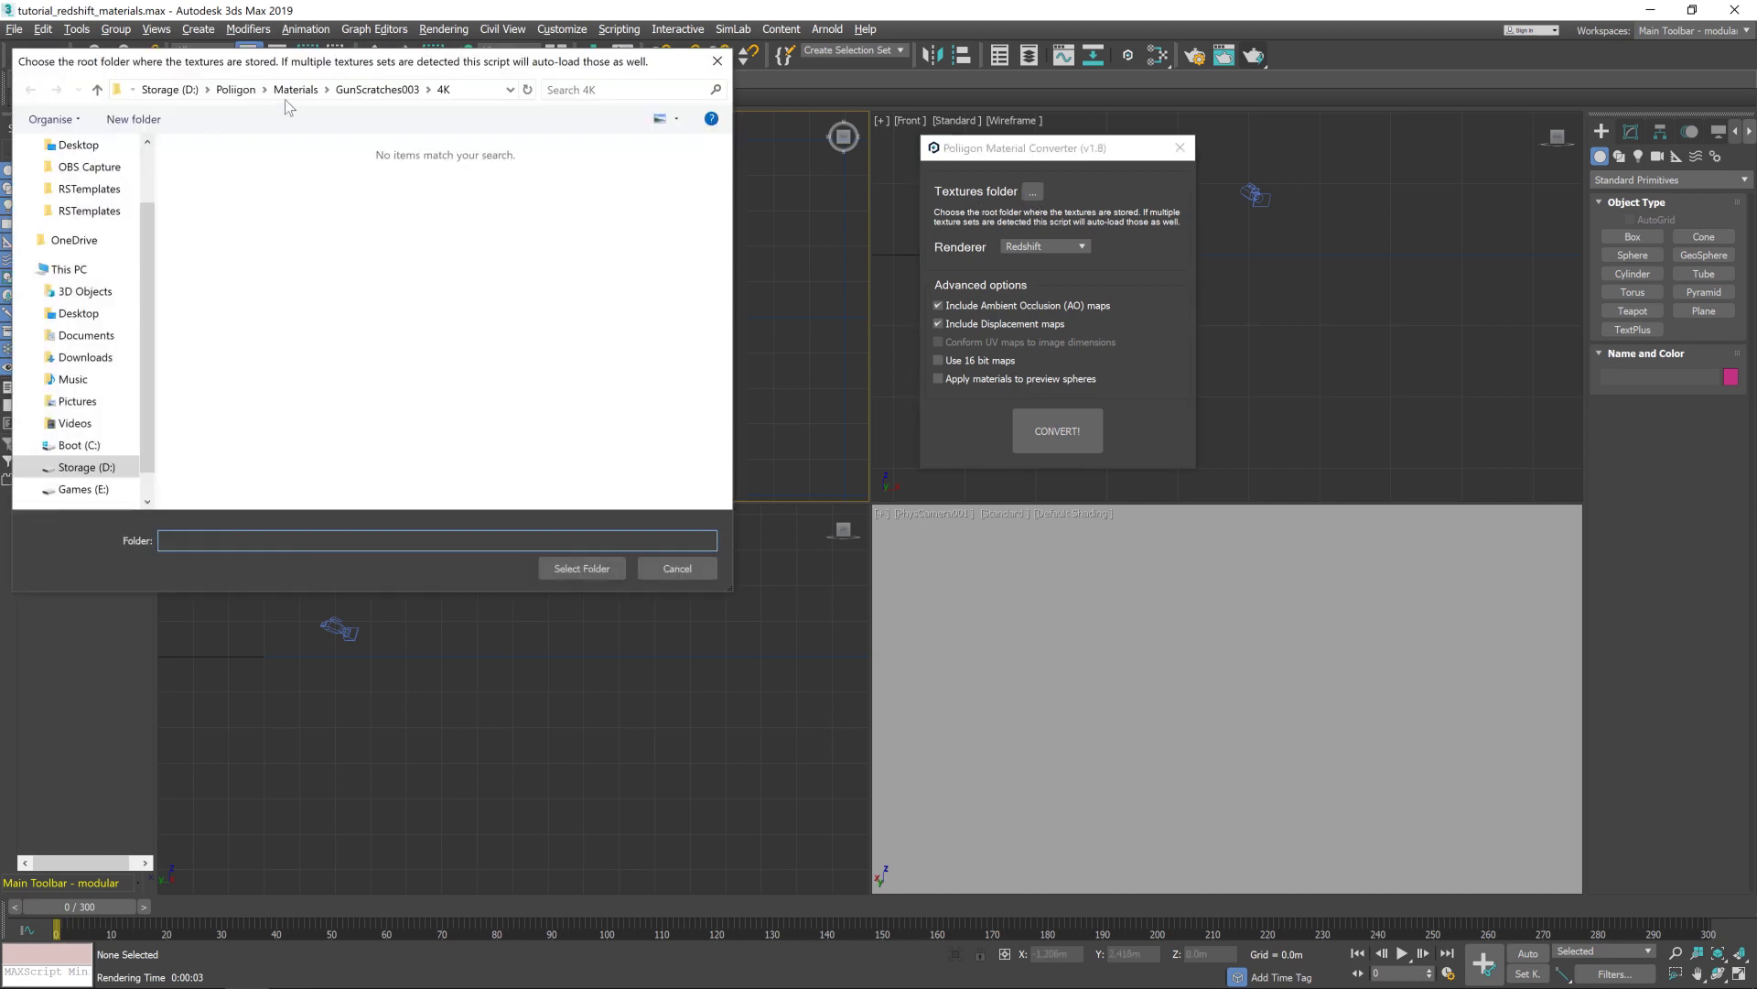
click(236, 89)
double_click(216, 212)
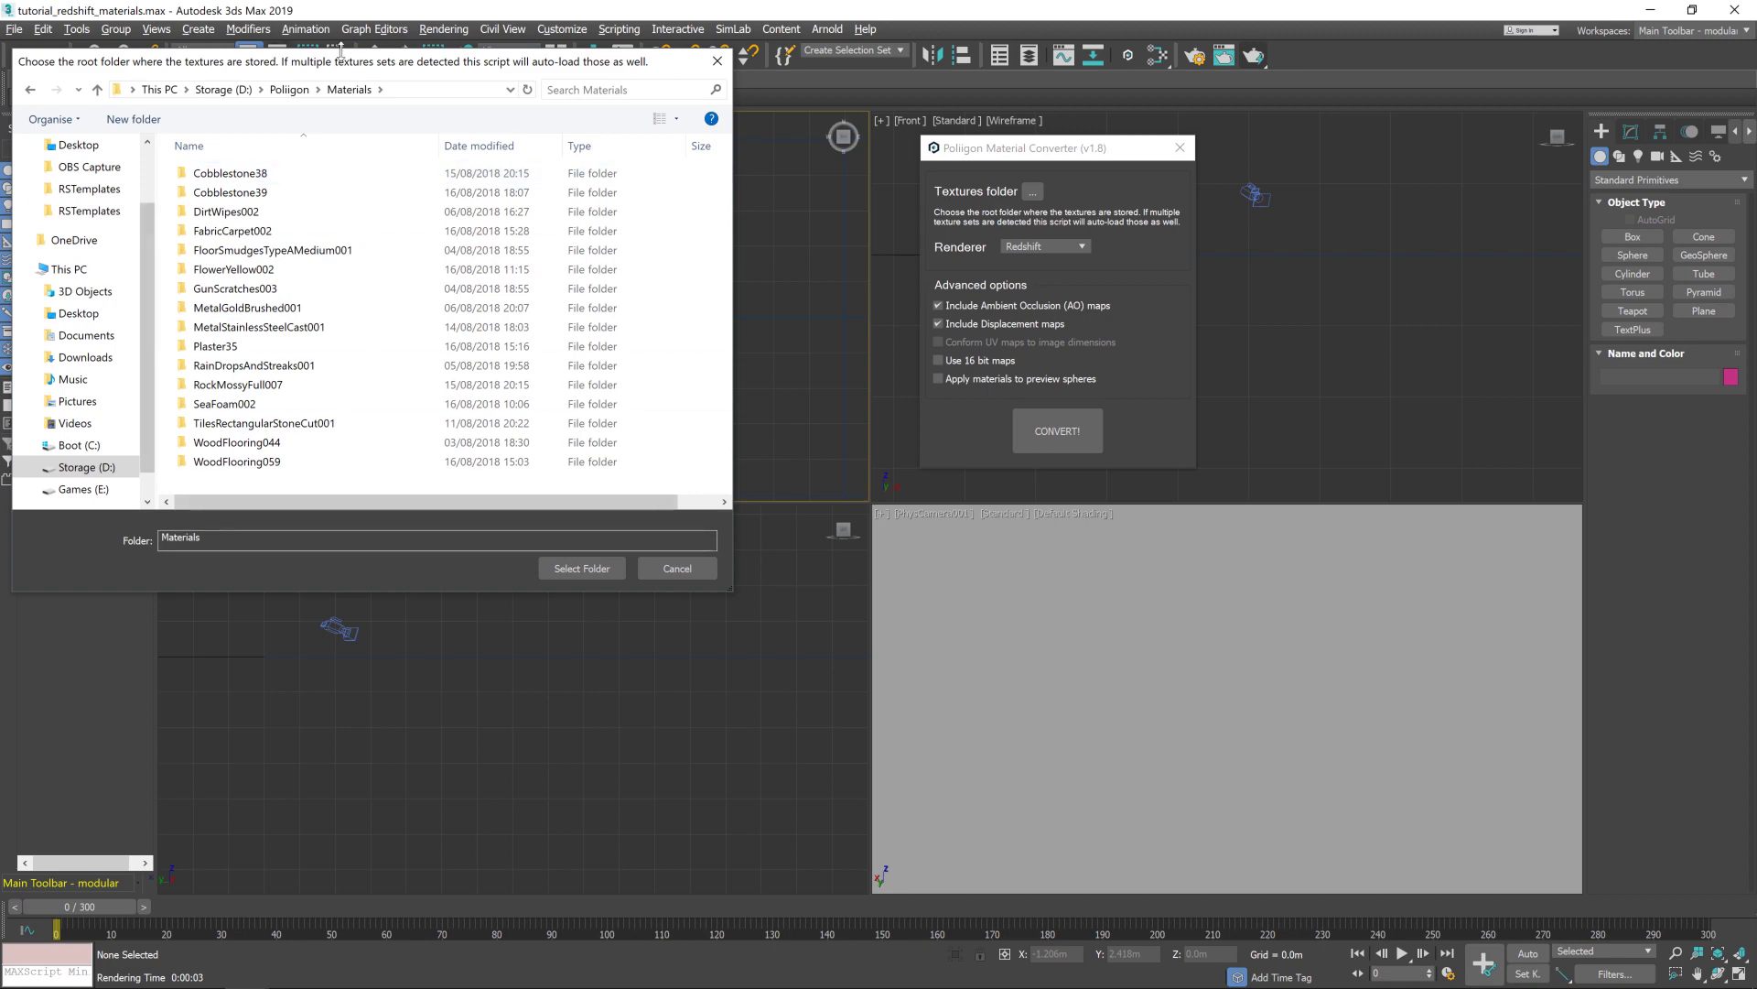
- Use the Materials folder as textures folder, dismiss the warning, and keep Redshift as renderer
click(582, 567)
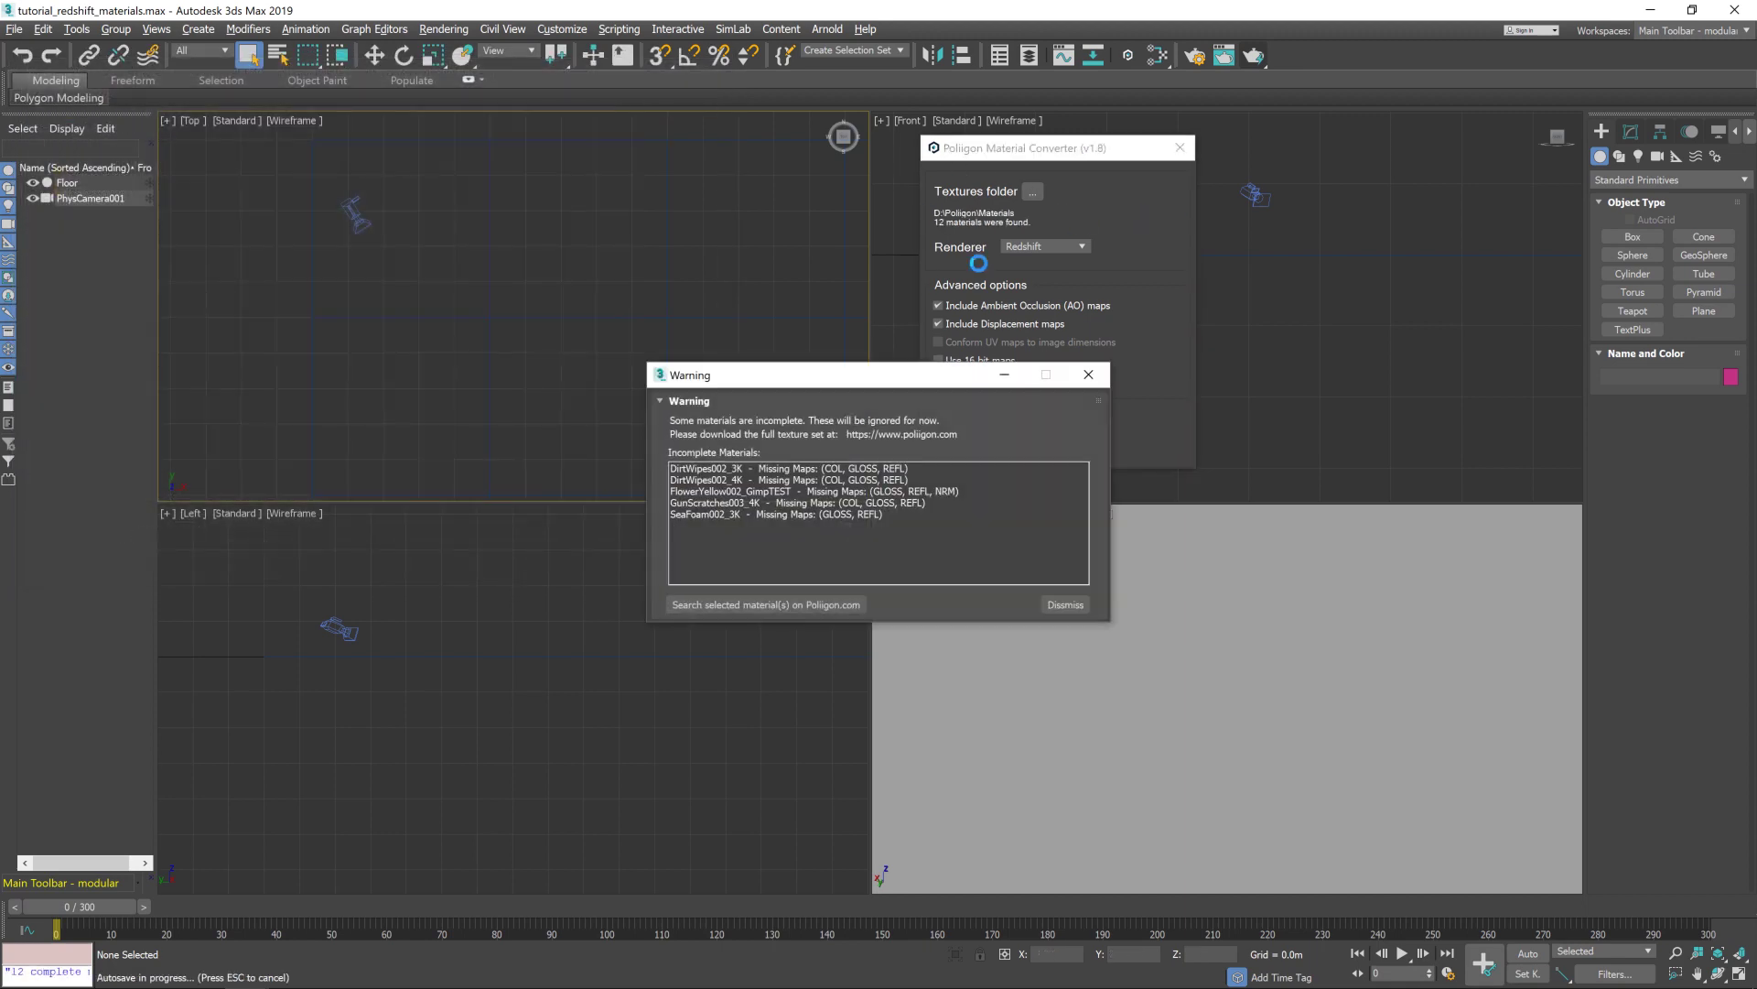
drag(848, 377, 913, 354)
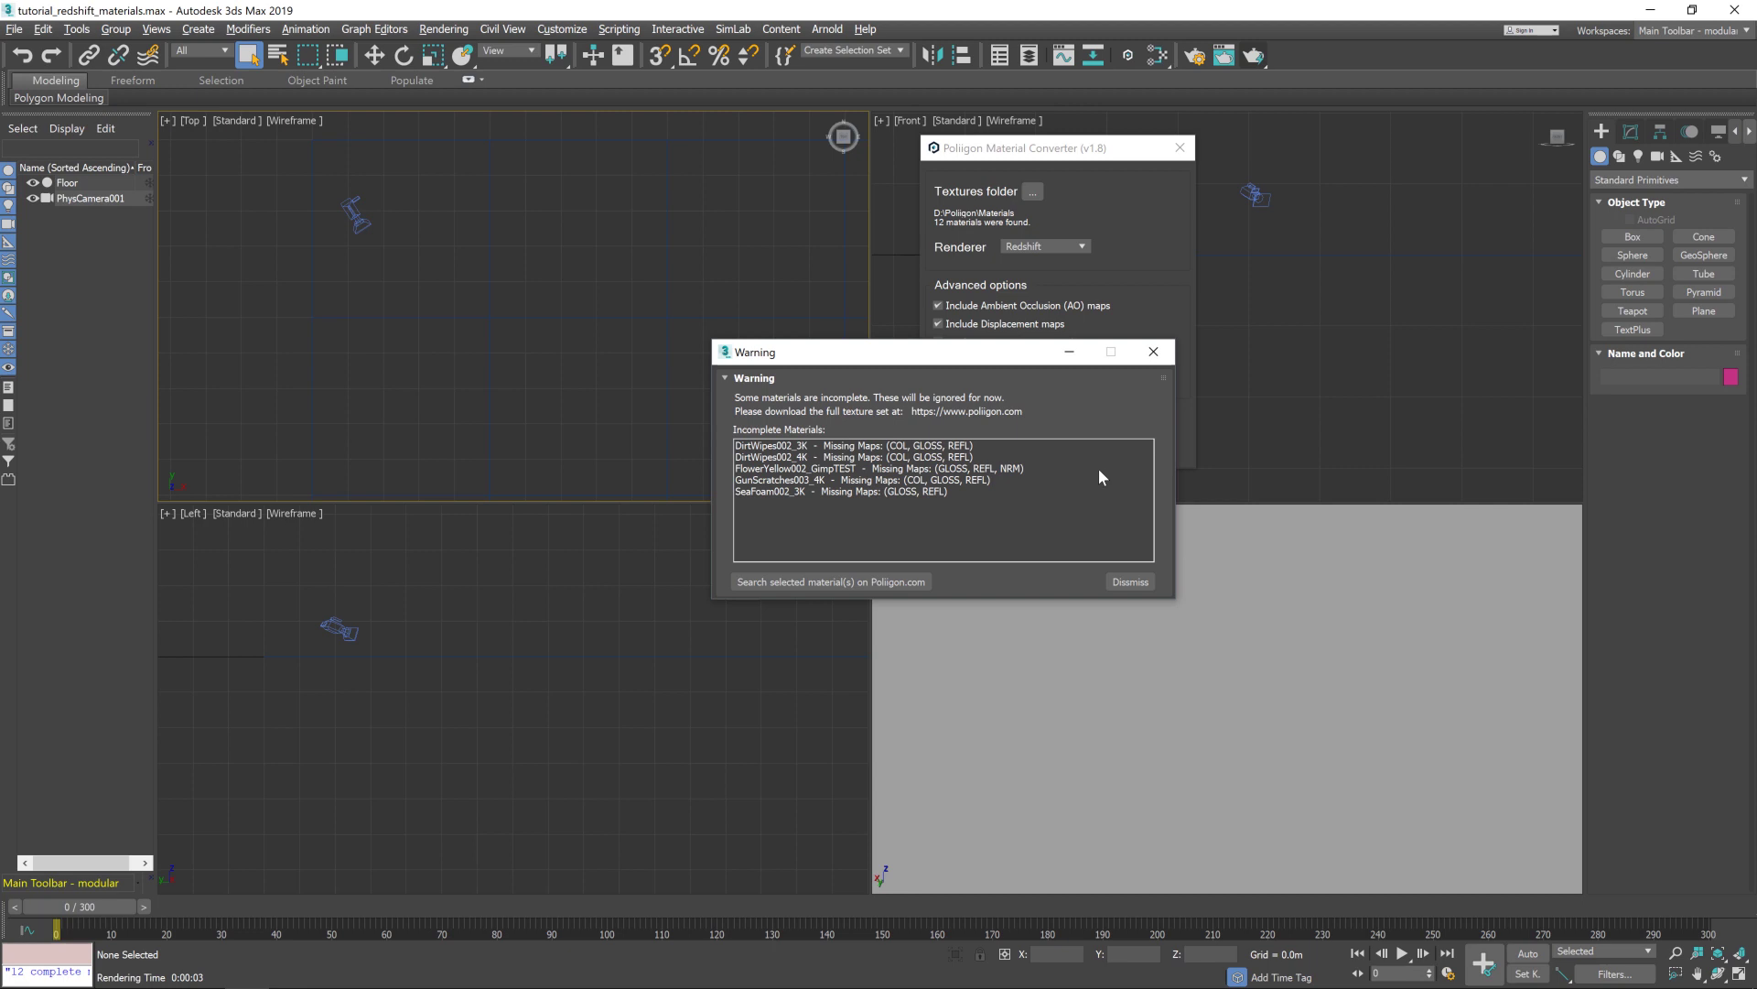
click(1133, 584)
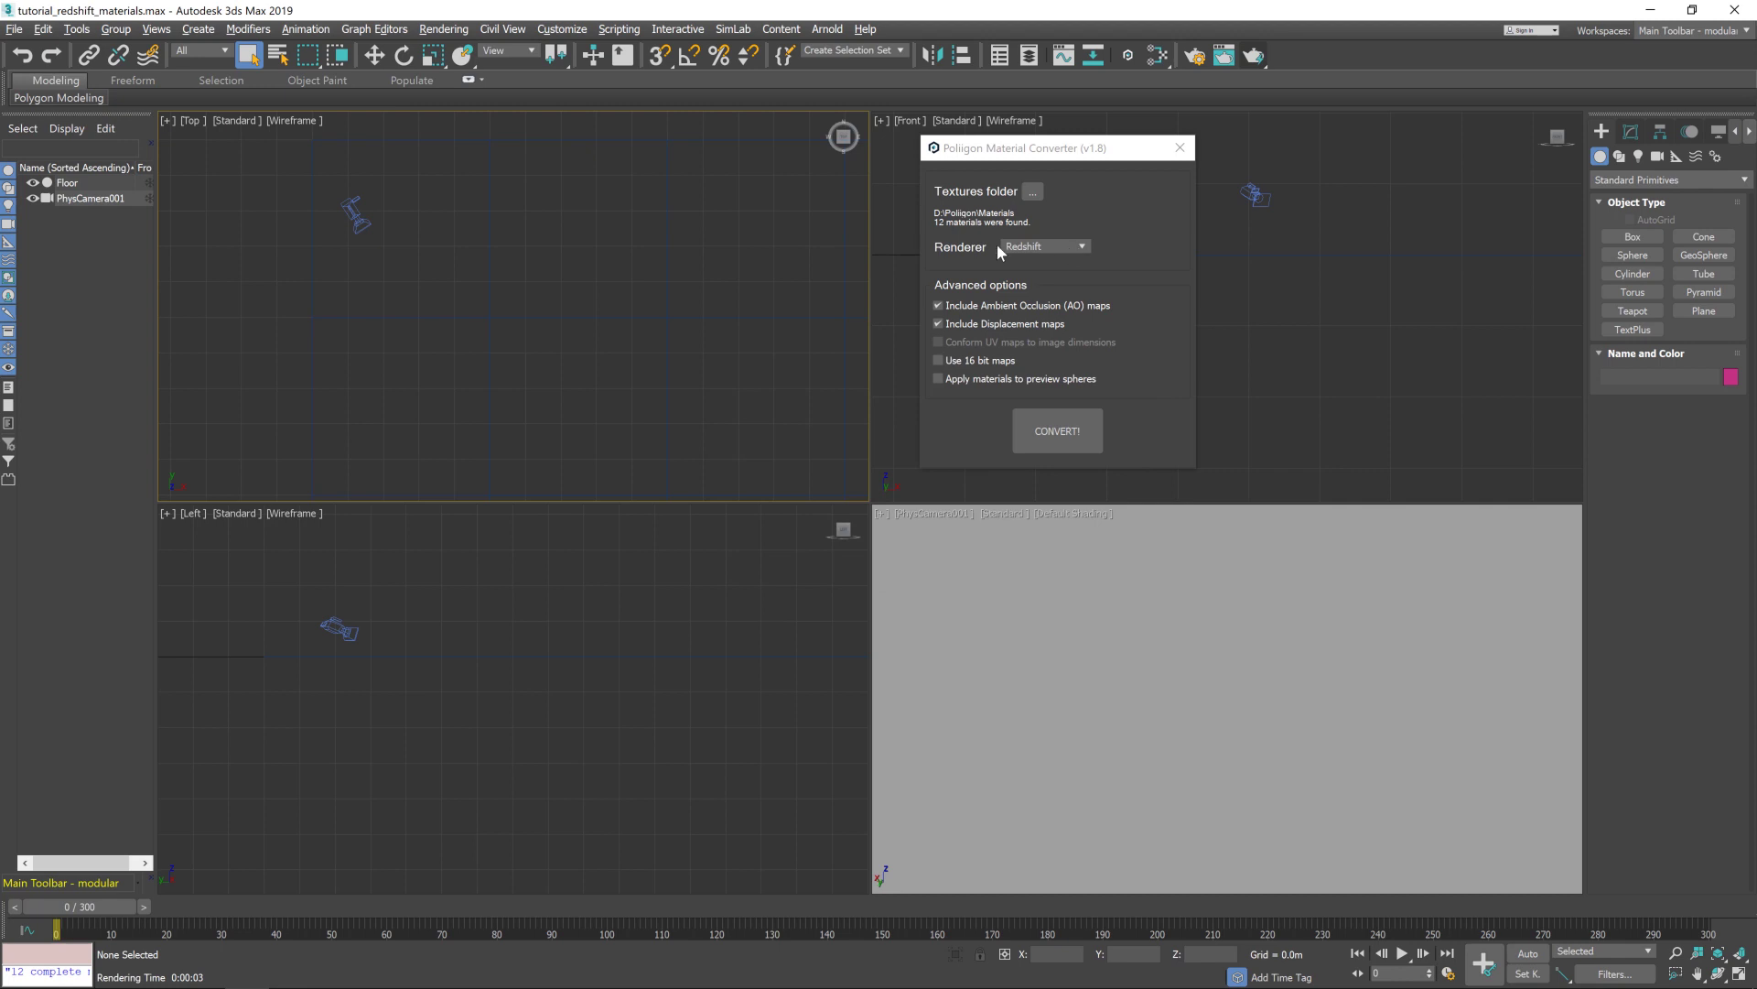
click(1083, 249)
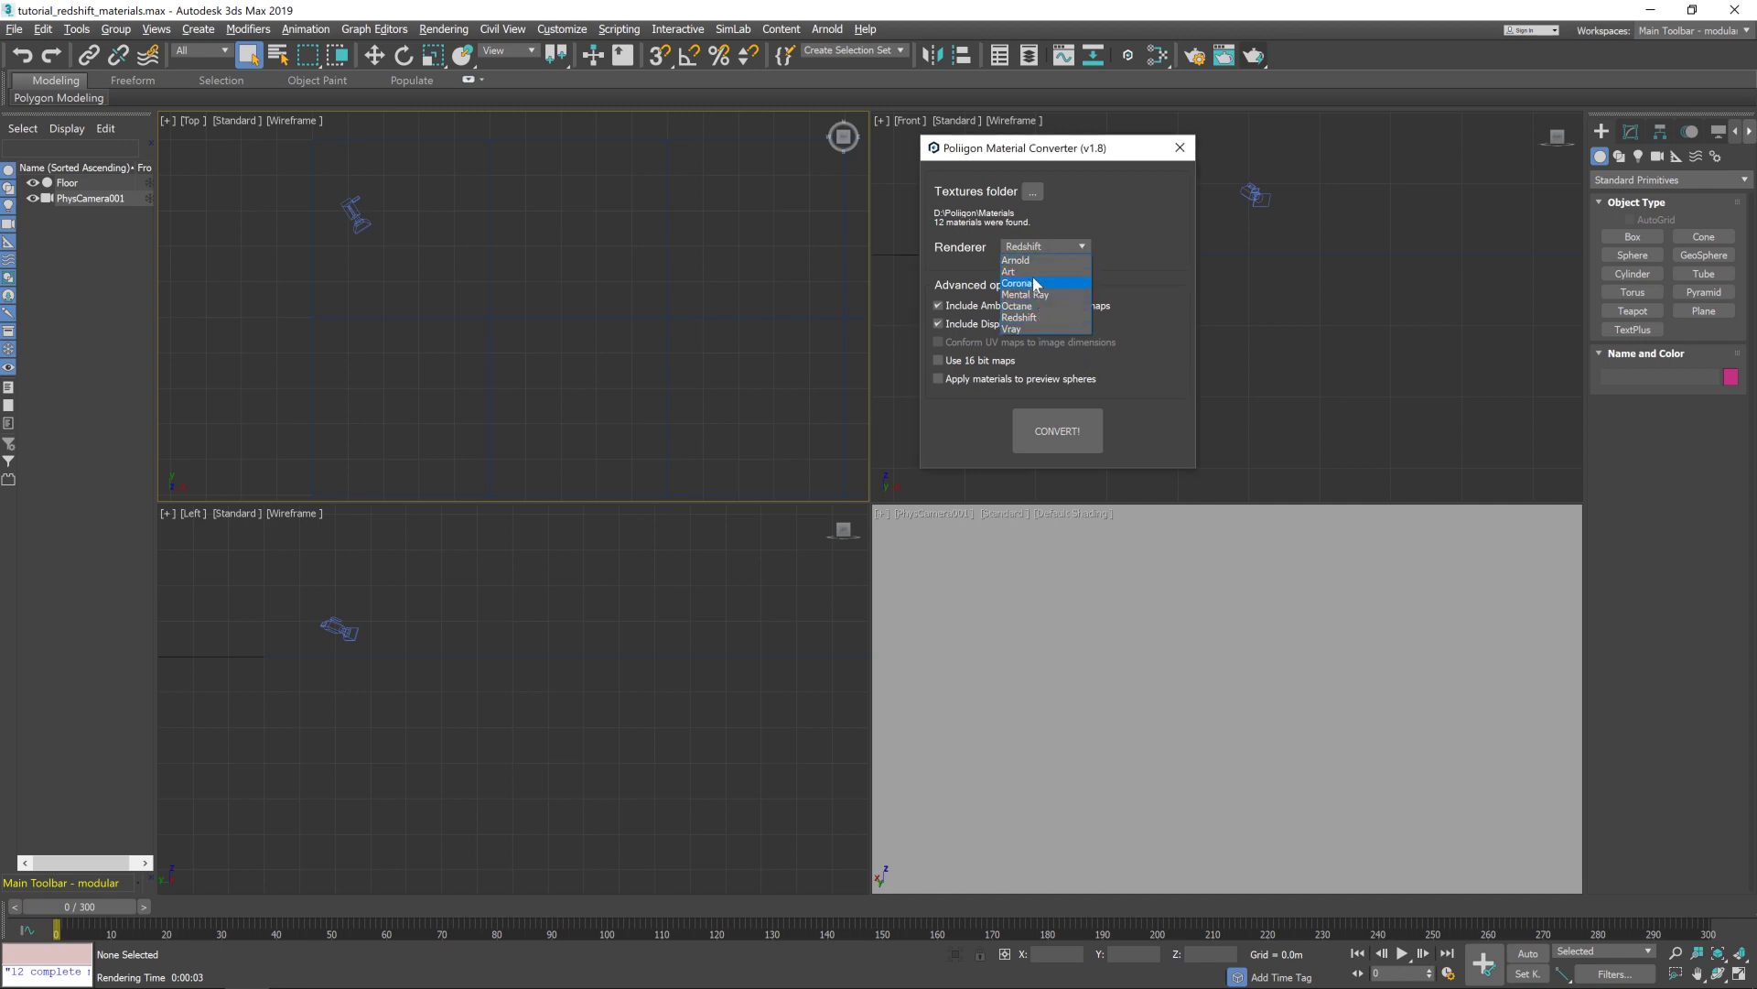
click(1037, 318)
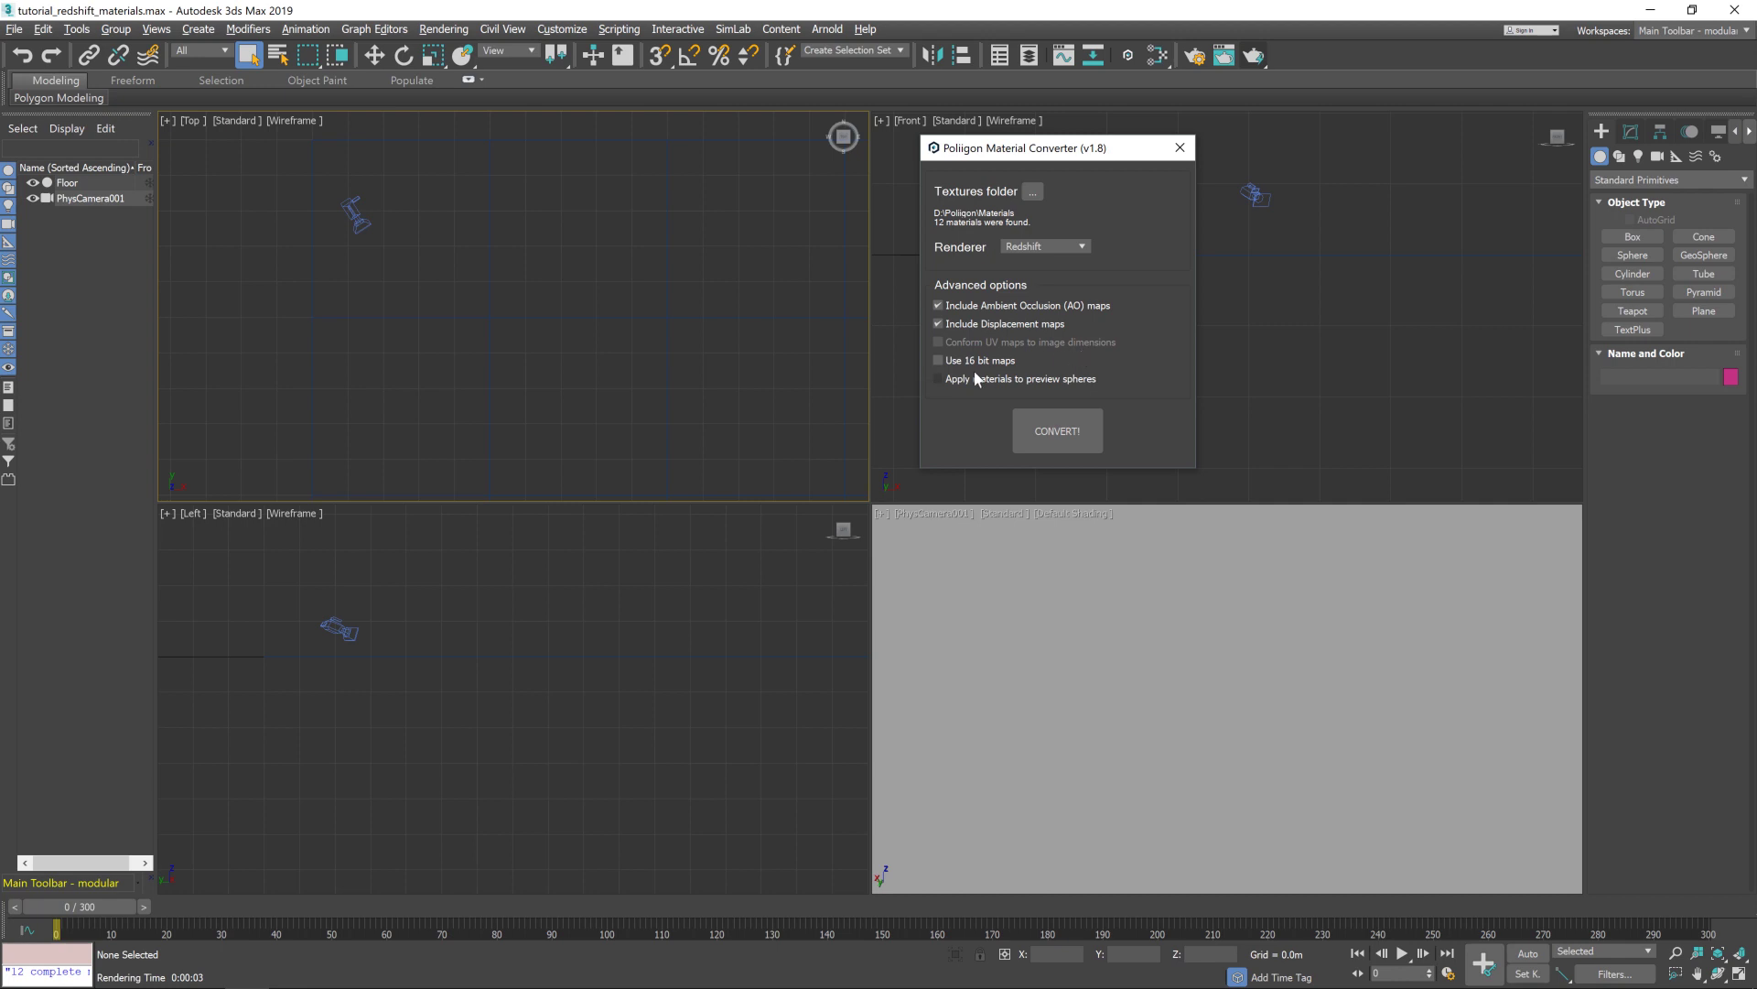
- Enable 16-bit texture maps and convert all 12 materials, acknowledging the success message
click(938, 360)
click(1041, 439)
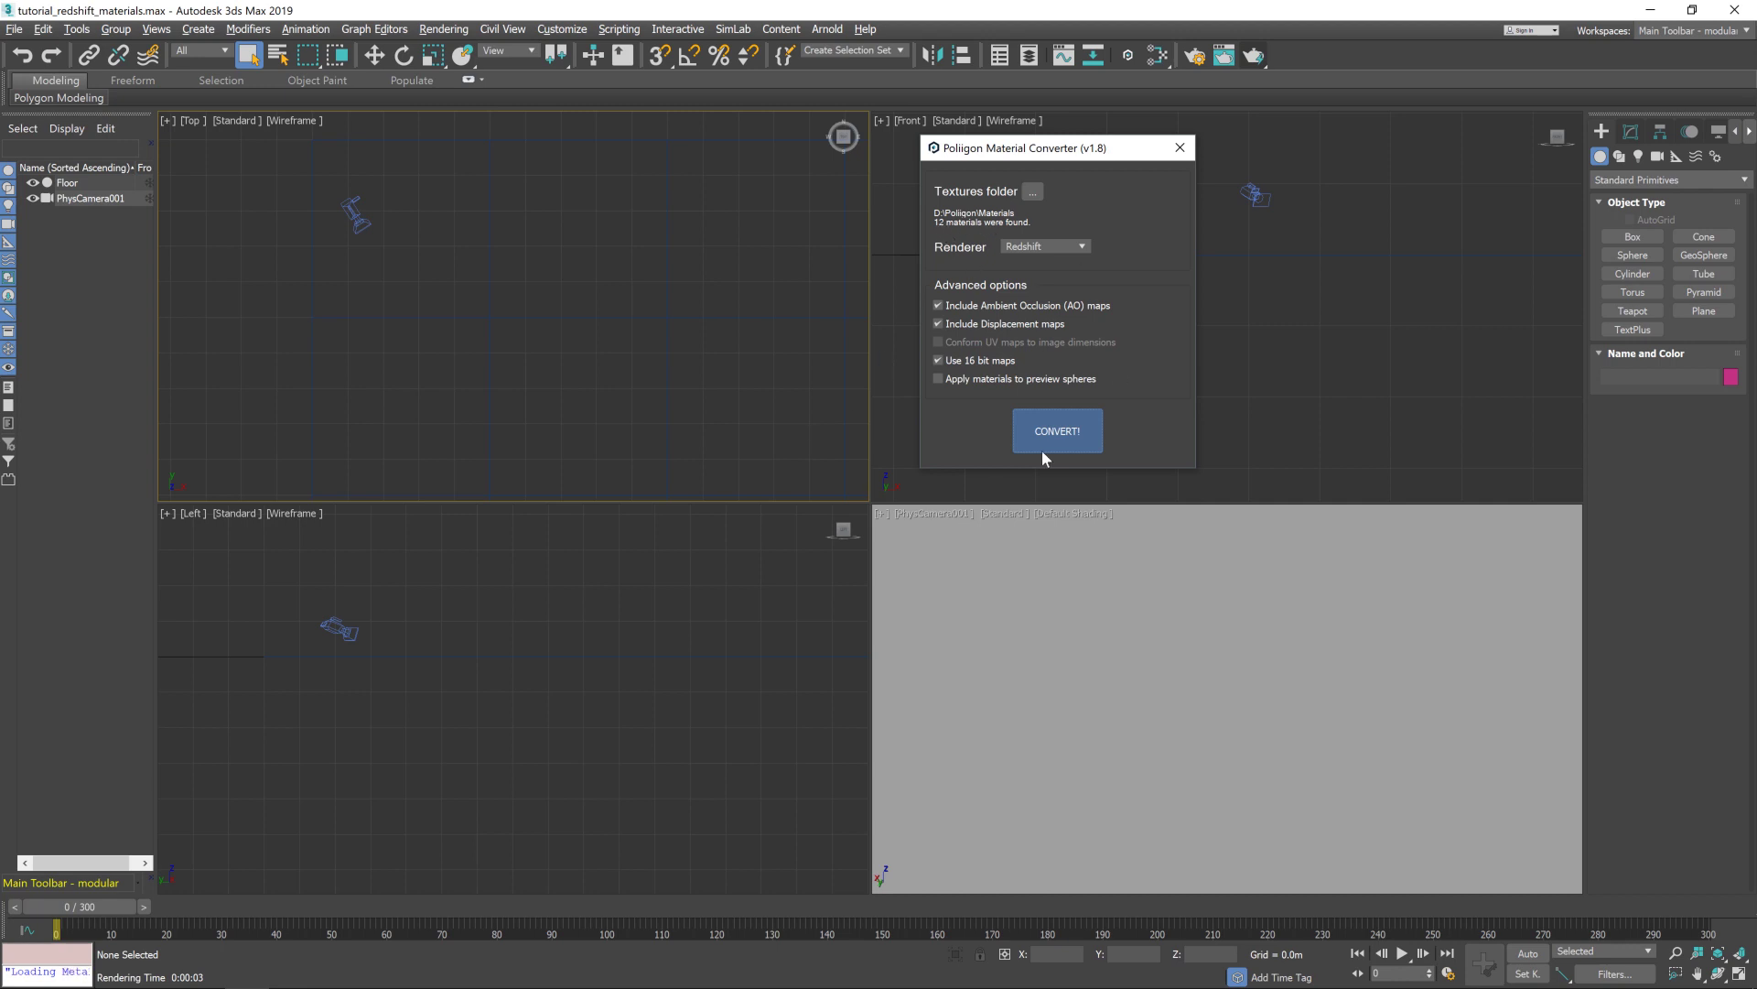
drag(851, 475, 1045, 260)
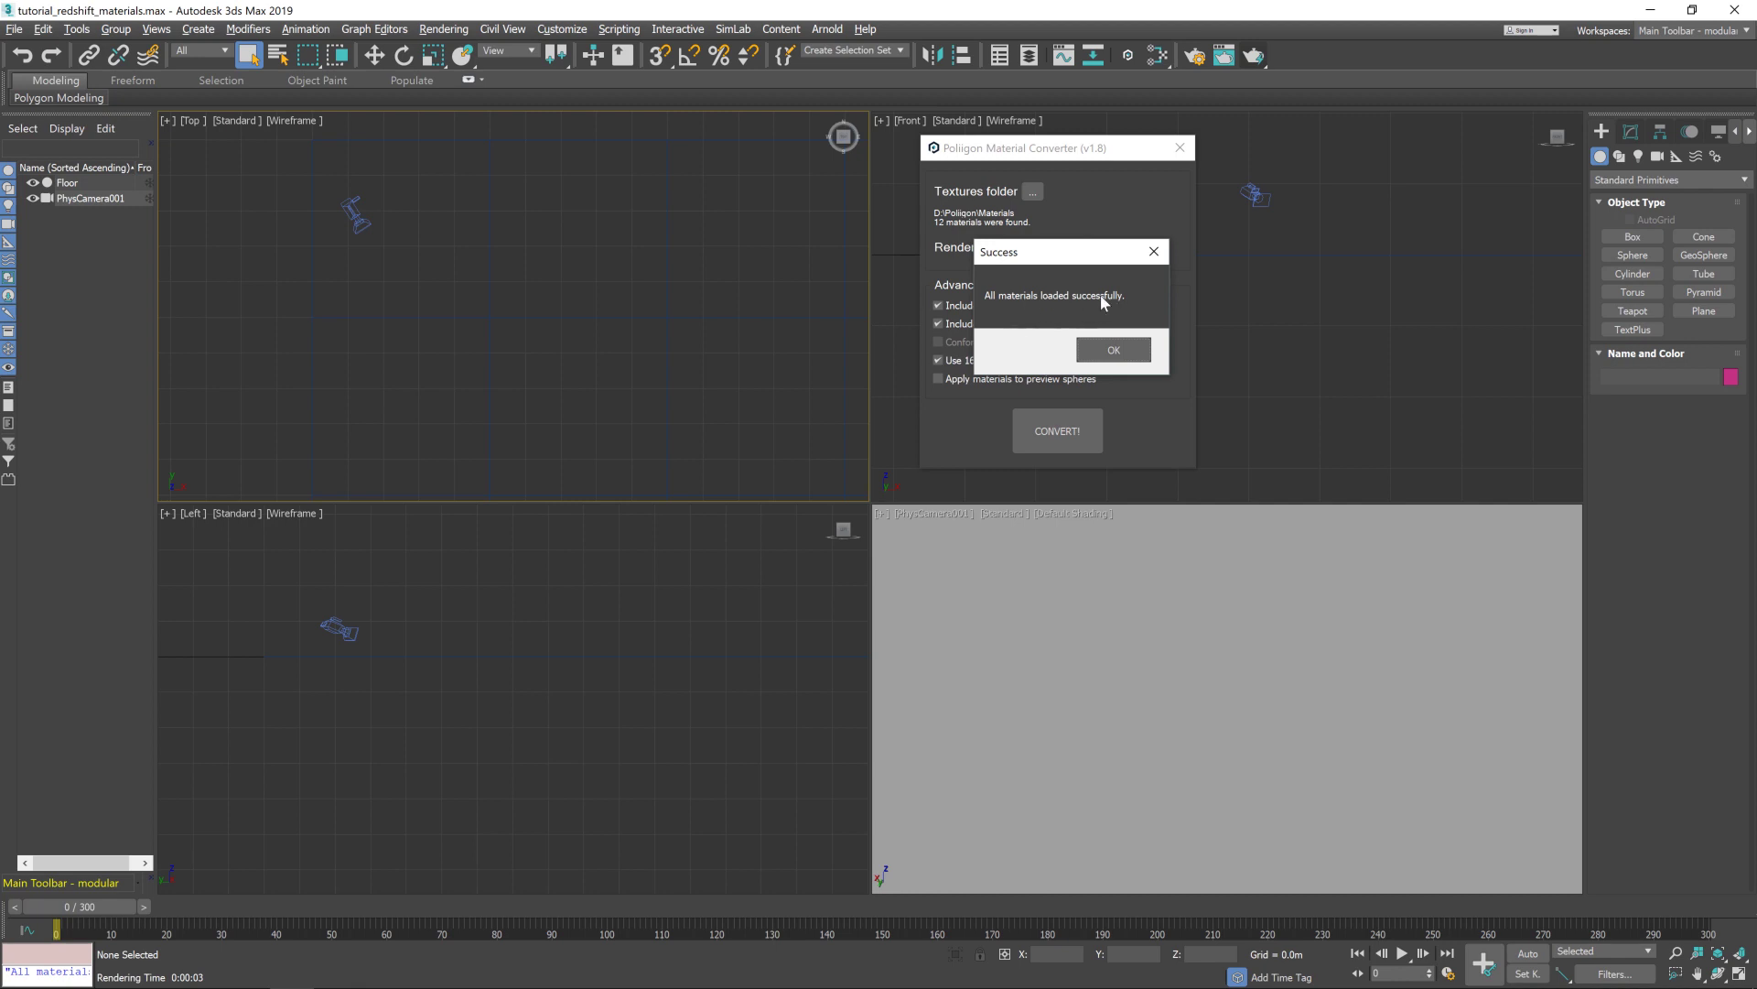
click(1125, 352)
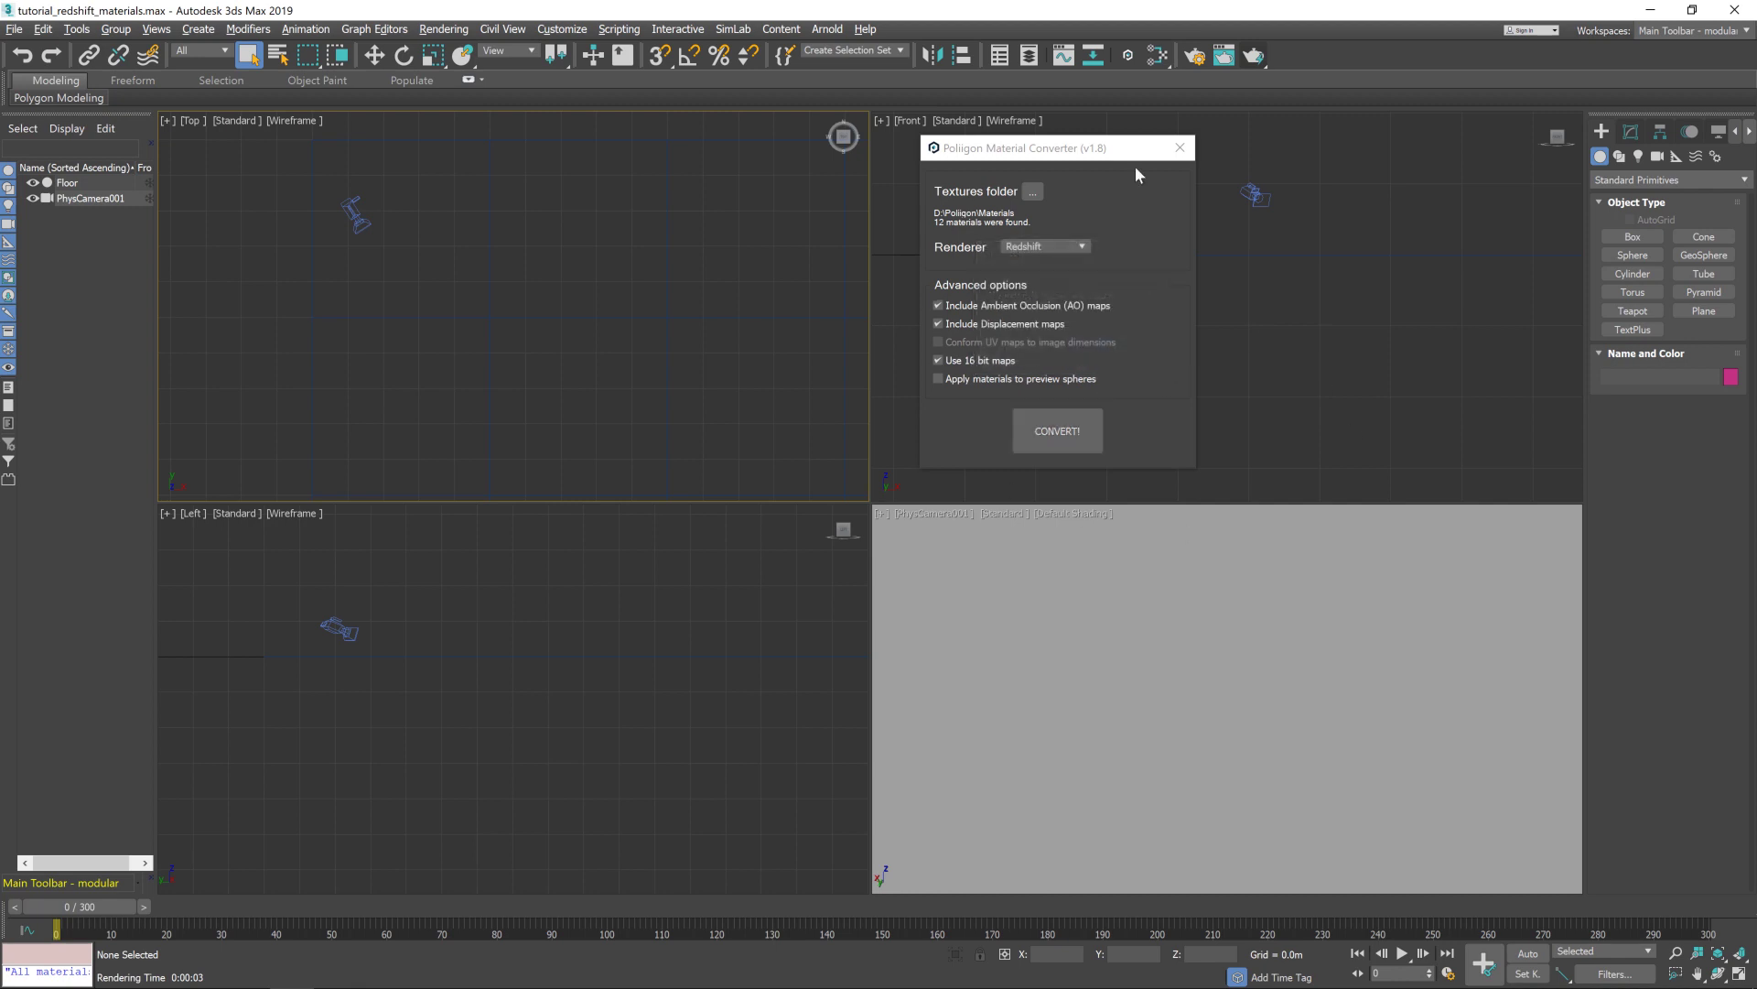
- Close the converter, select PhysCamera001, and open the Slate Material Editor
click(1180, 147)
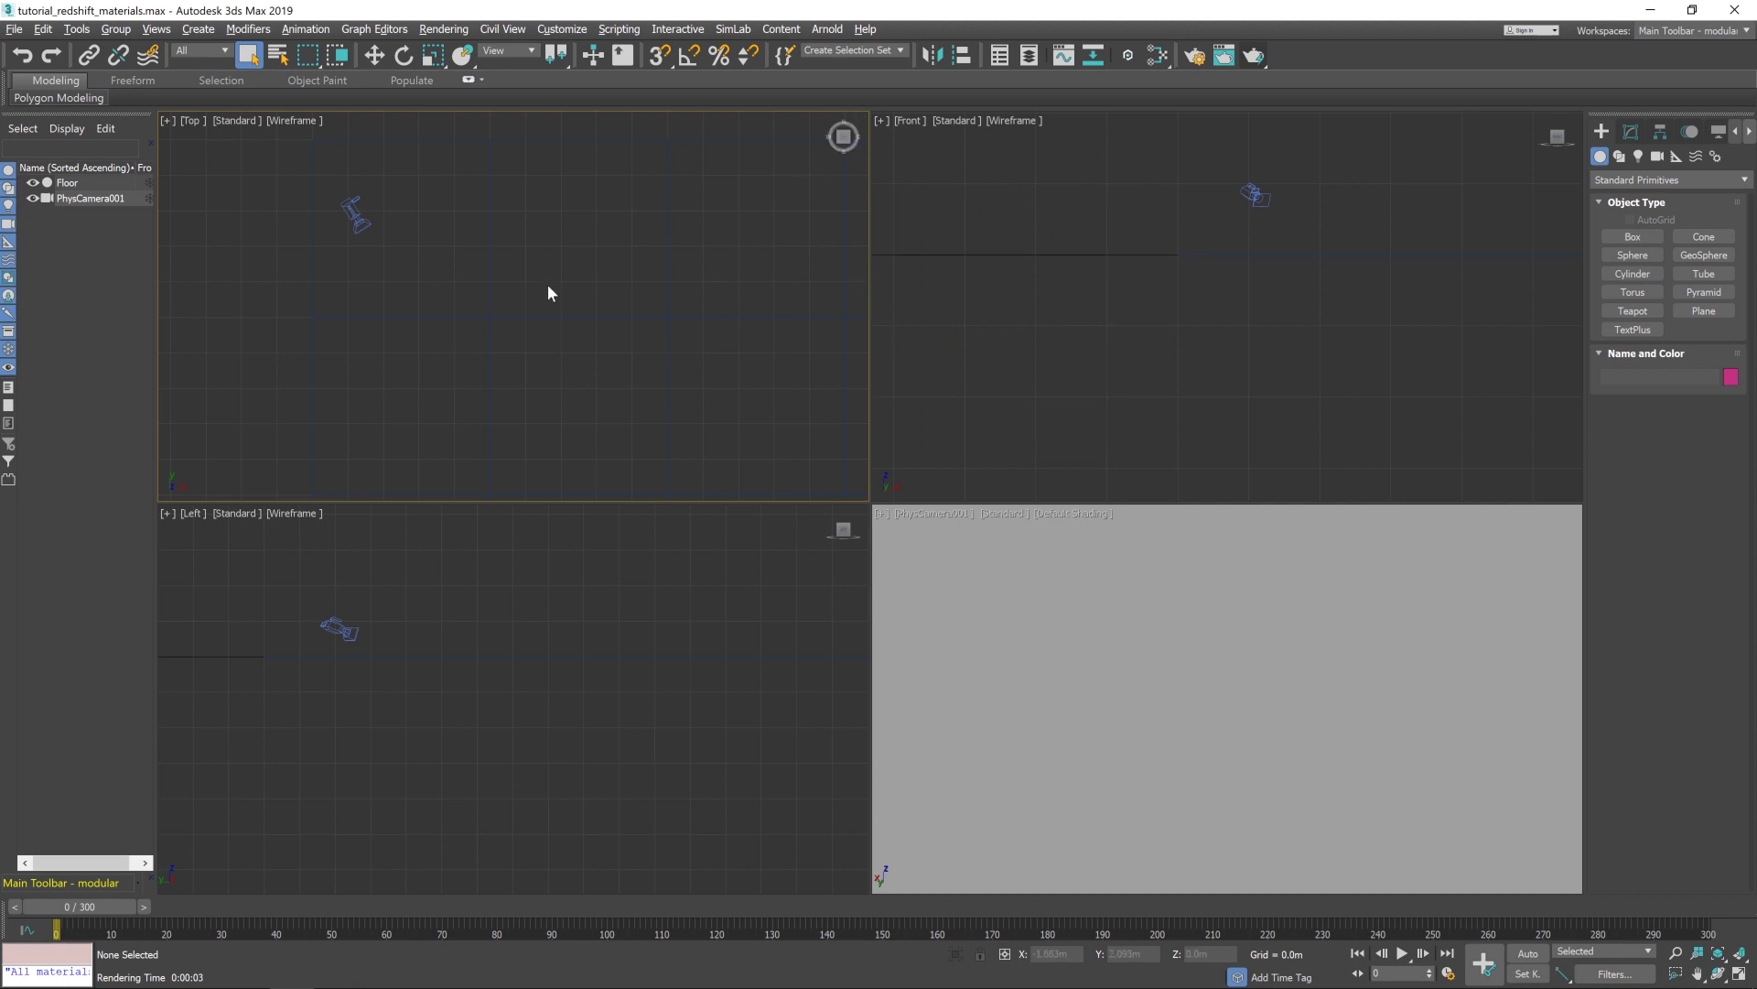
click(69, 183)
click(84, 199)
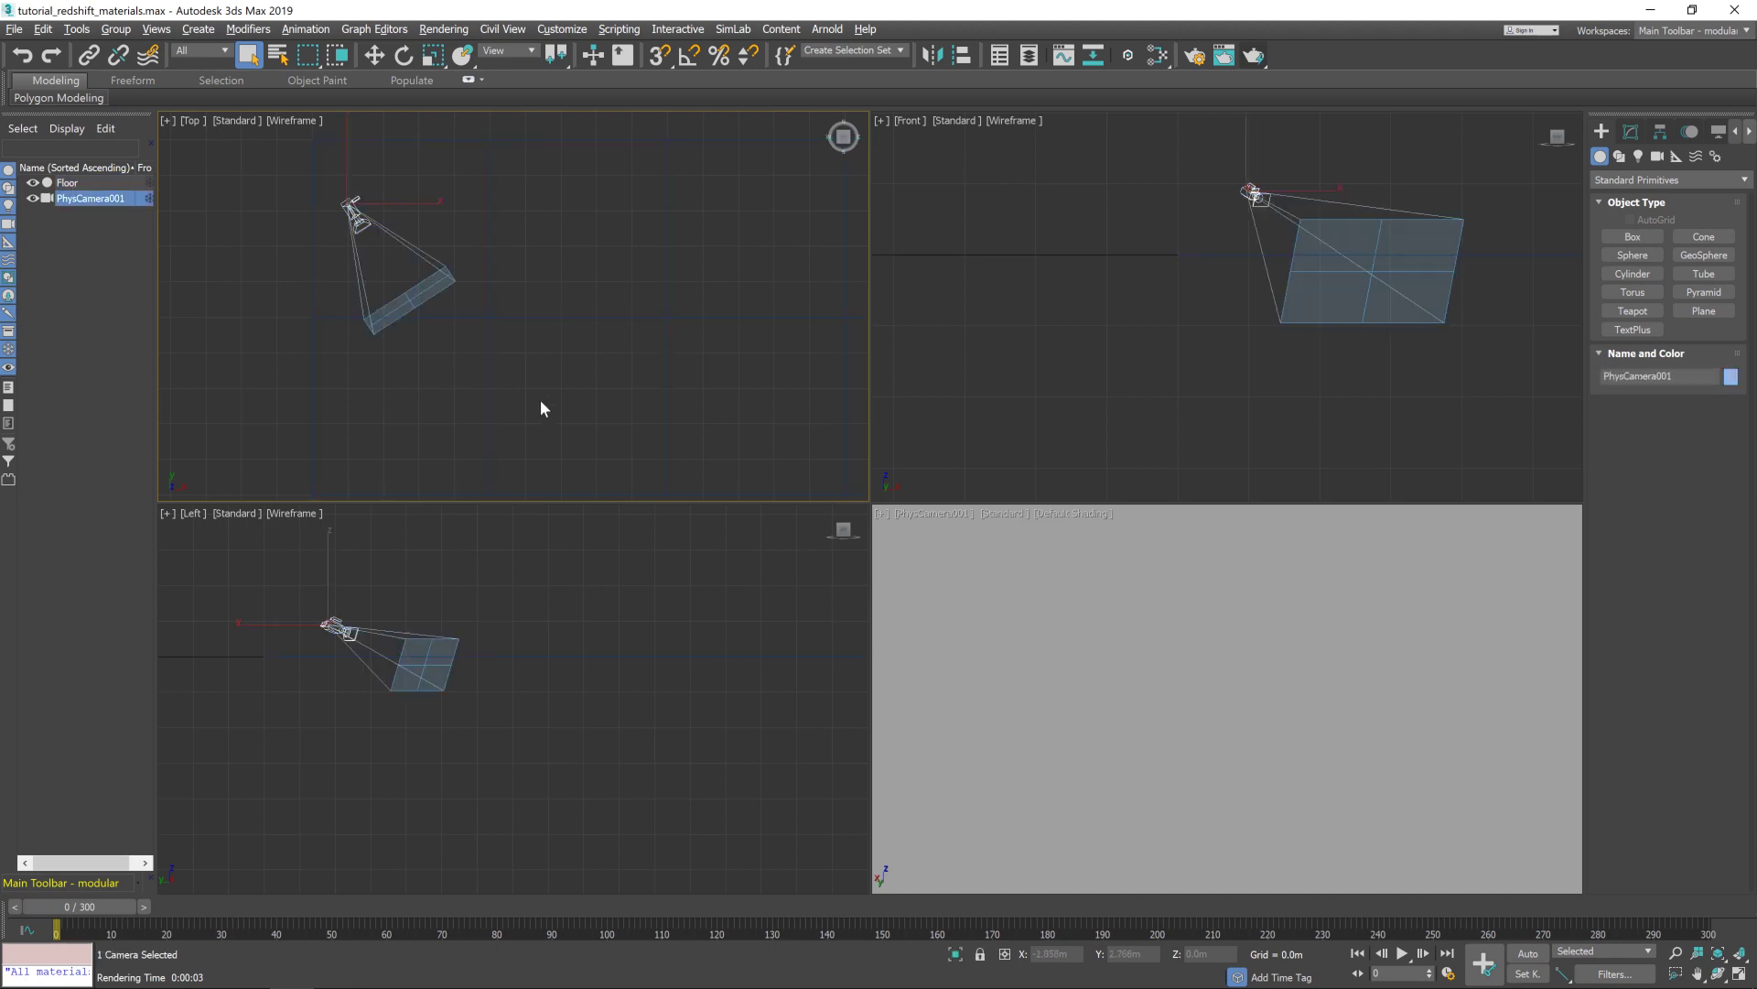
click(1161, 56)
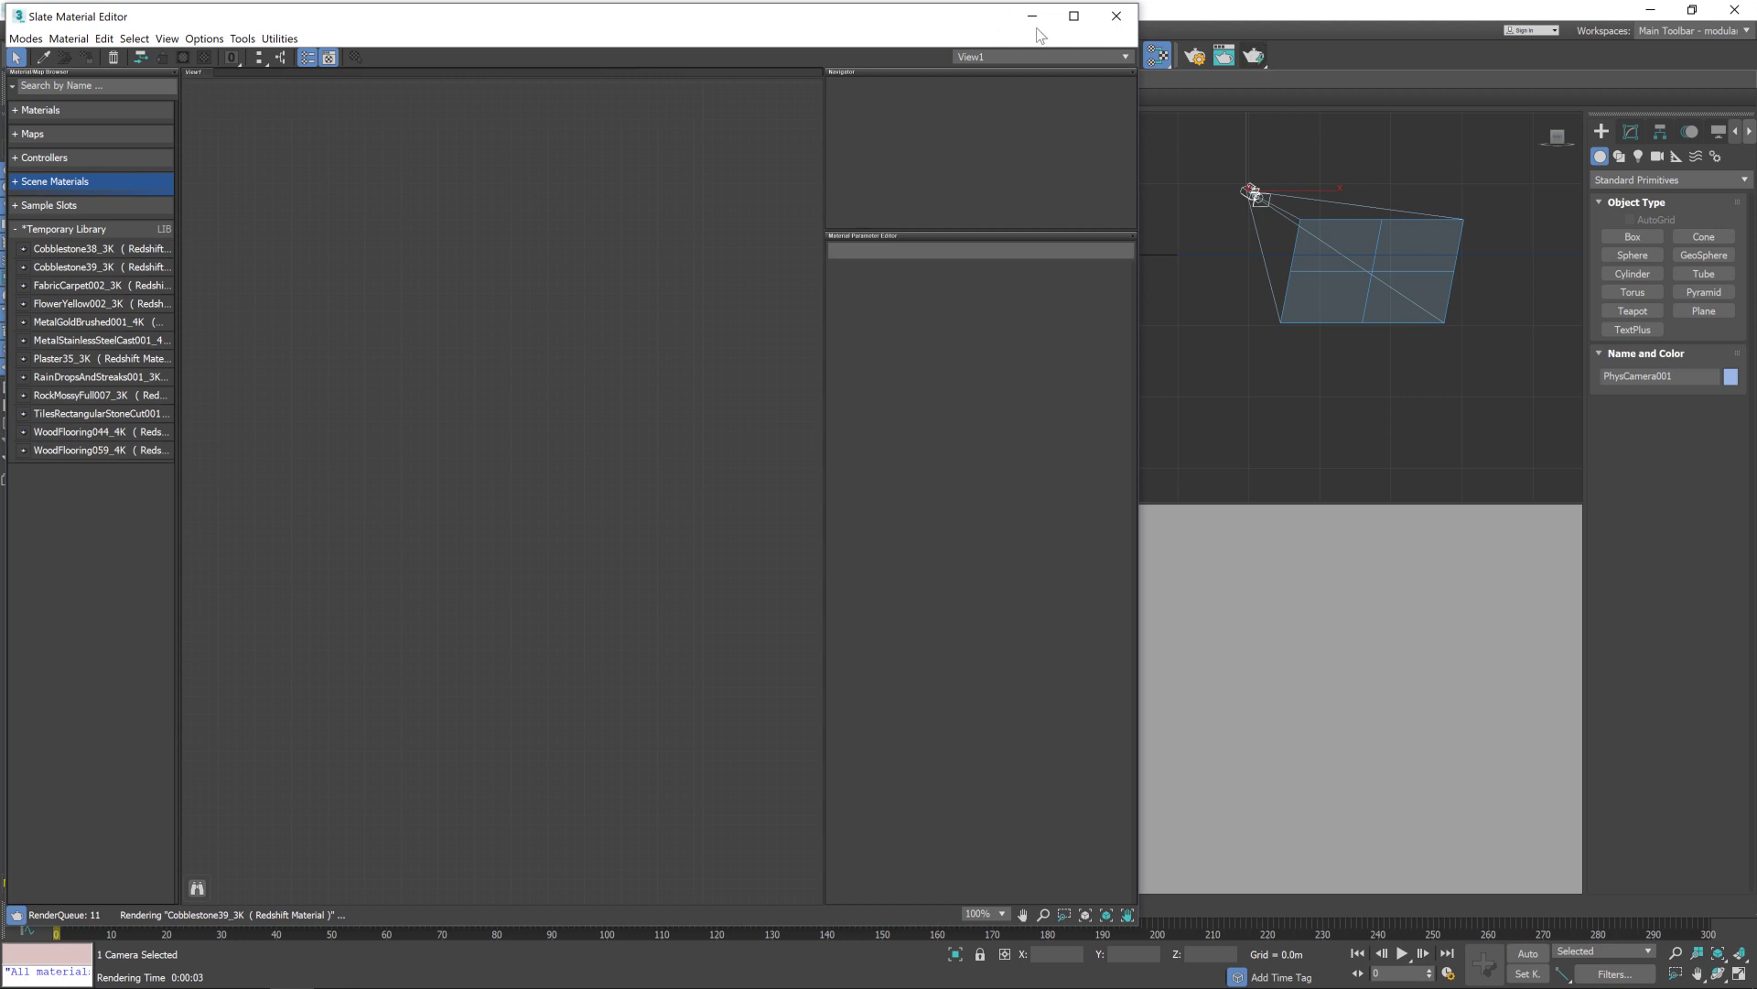
- Render PhysCamera001 in Redshift Render View at 50 % zoom, placed small in the upper right
click(1256, 57)
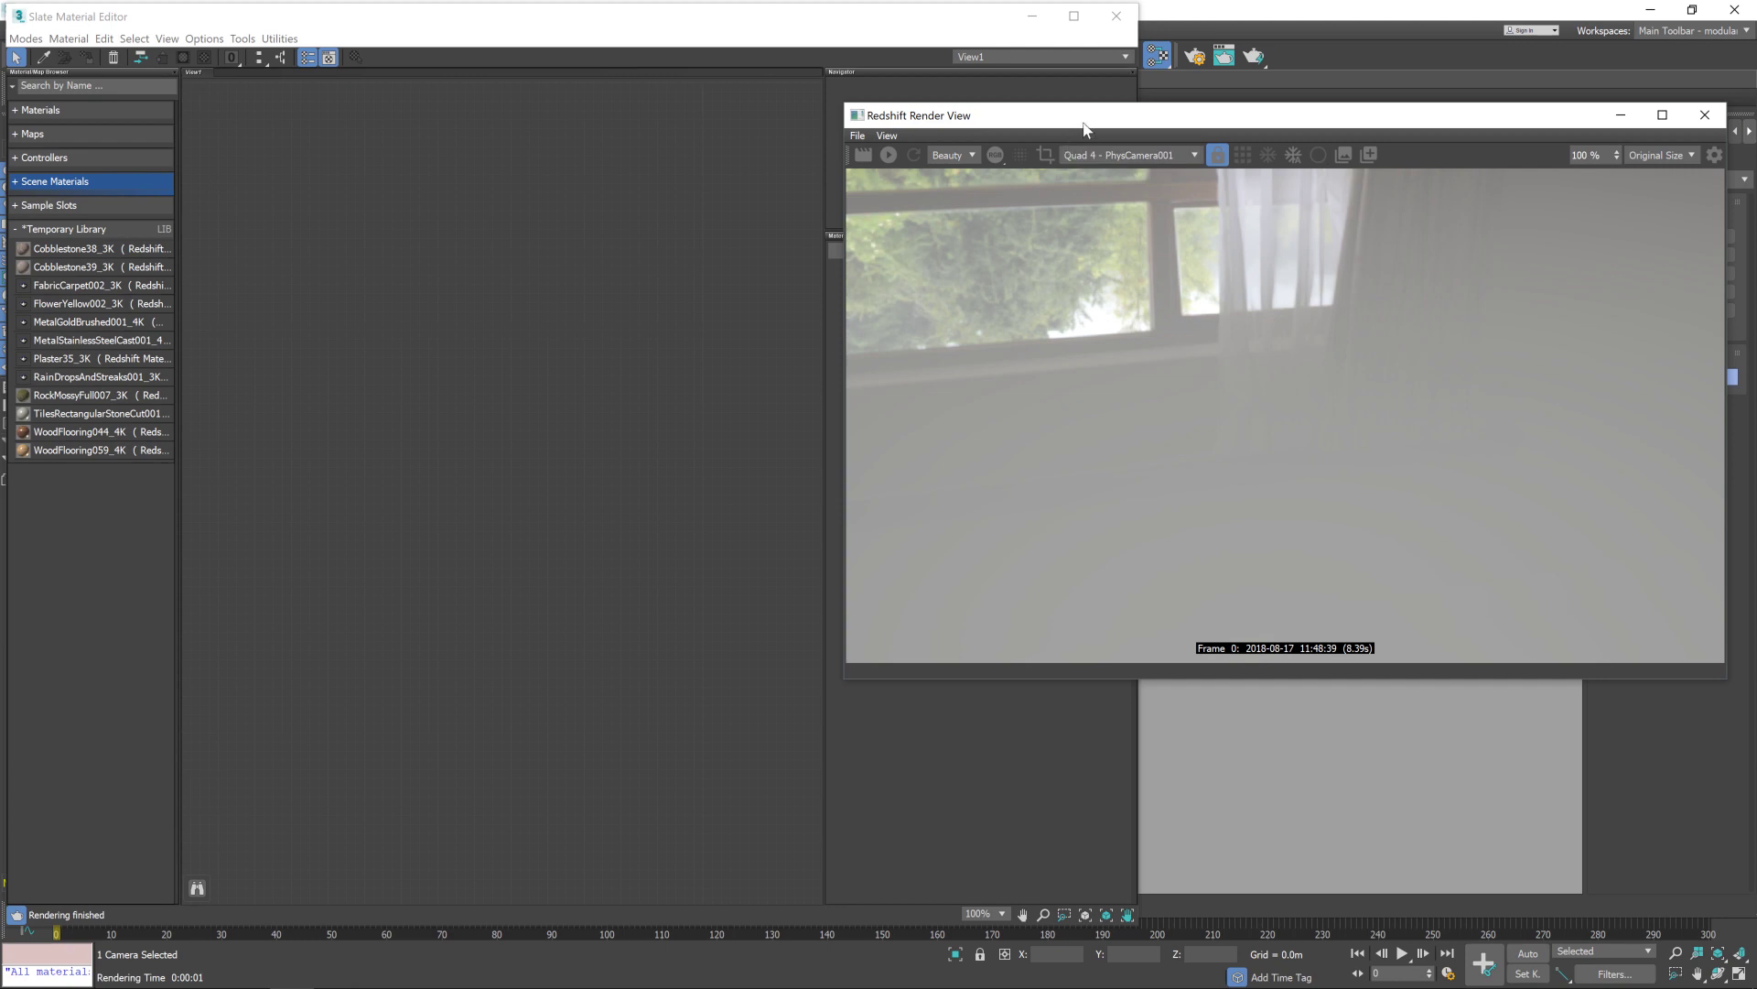
double_click(1583, 154)
text(50)
key(Return)
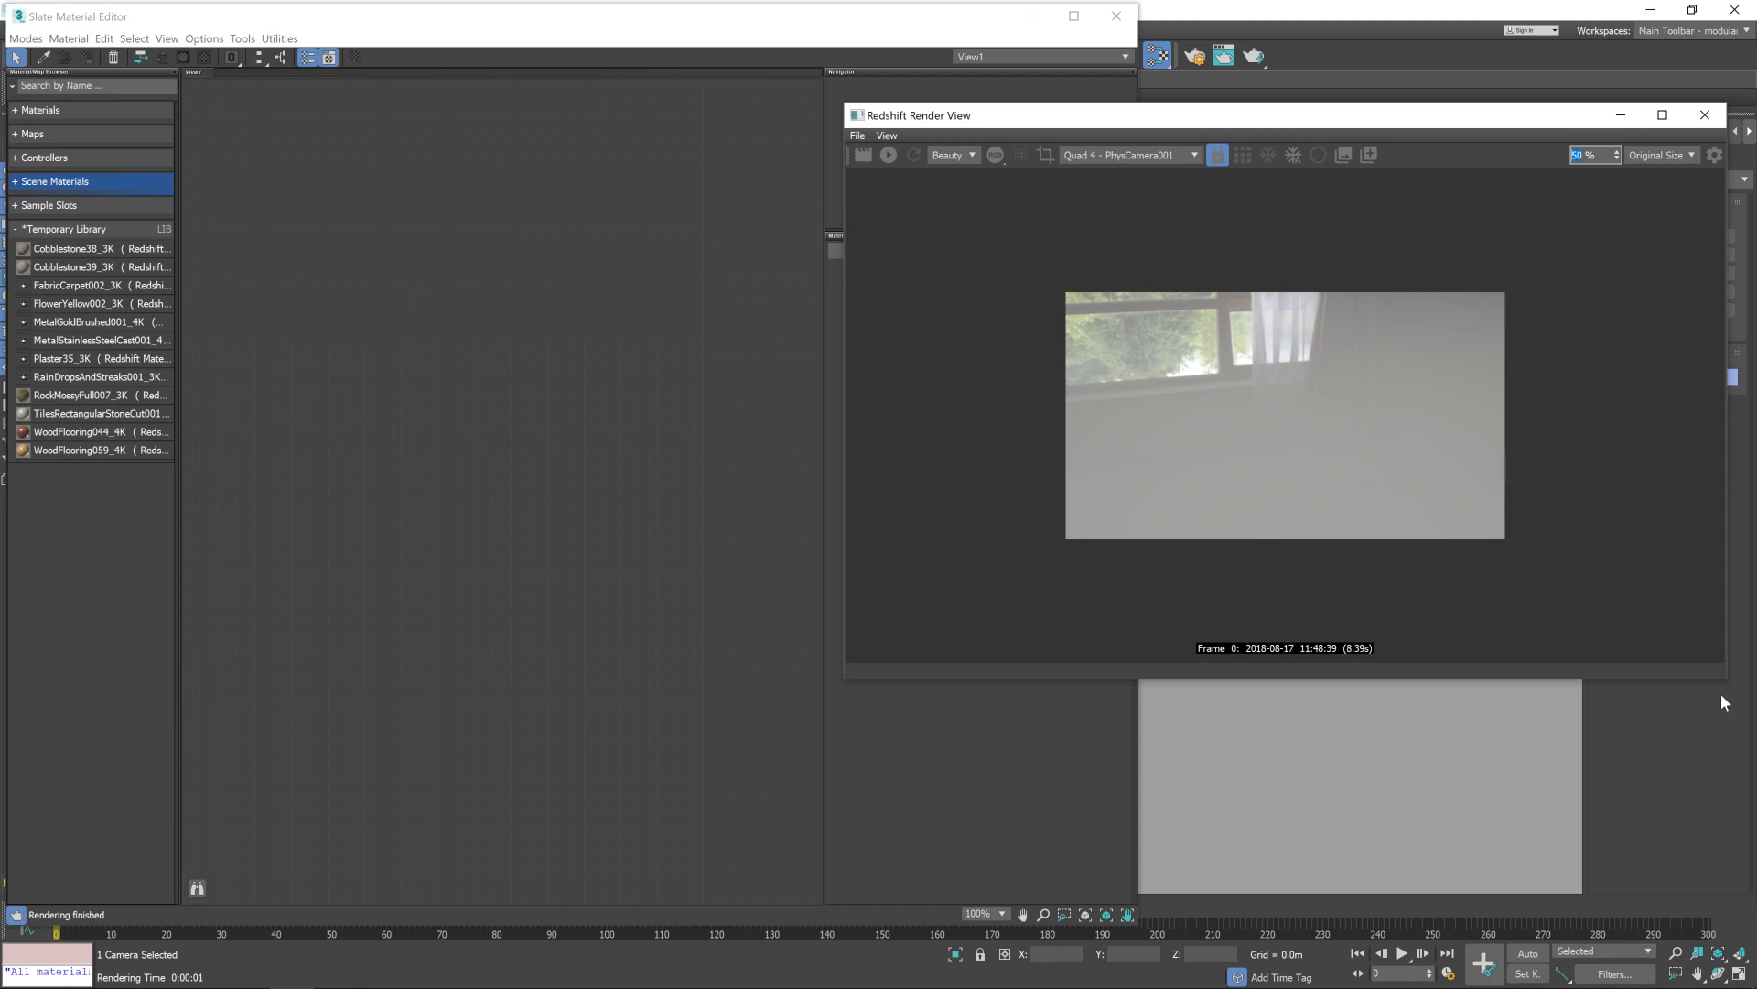
drag(1724, 680, 1299, 443)
drag(1067, 115, 1425, 83)
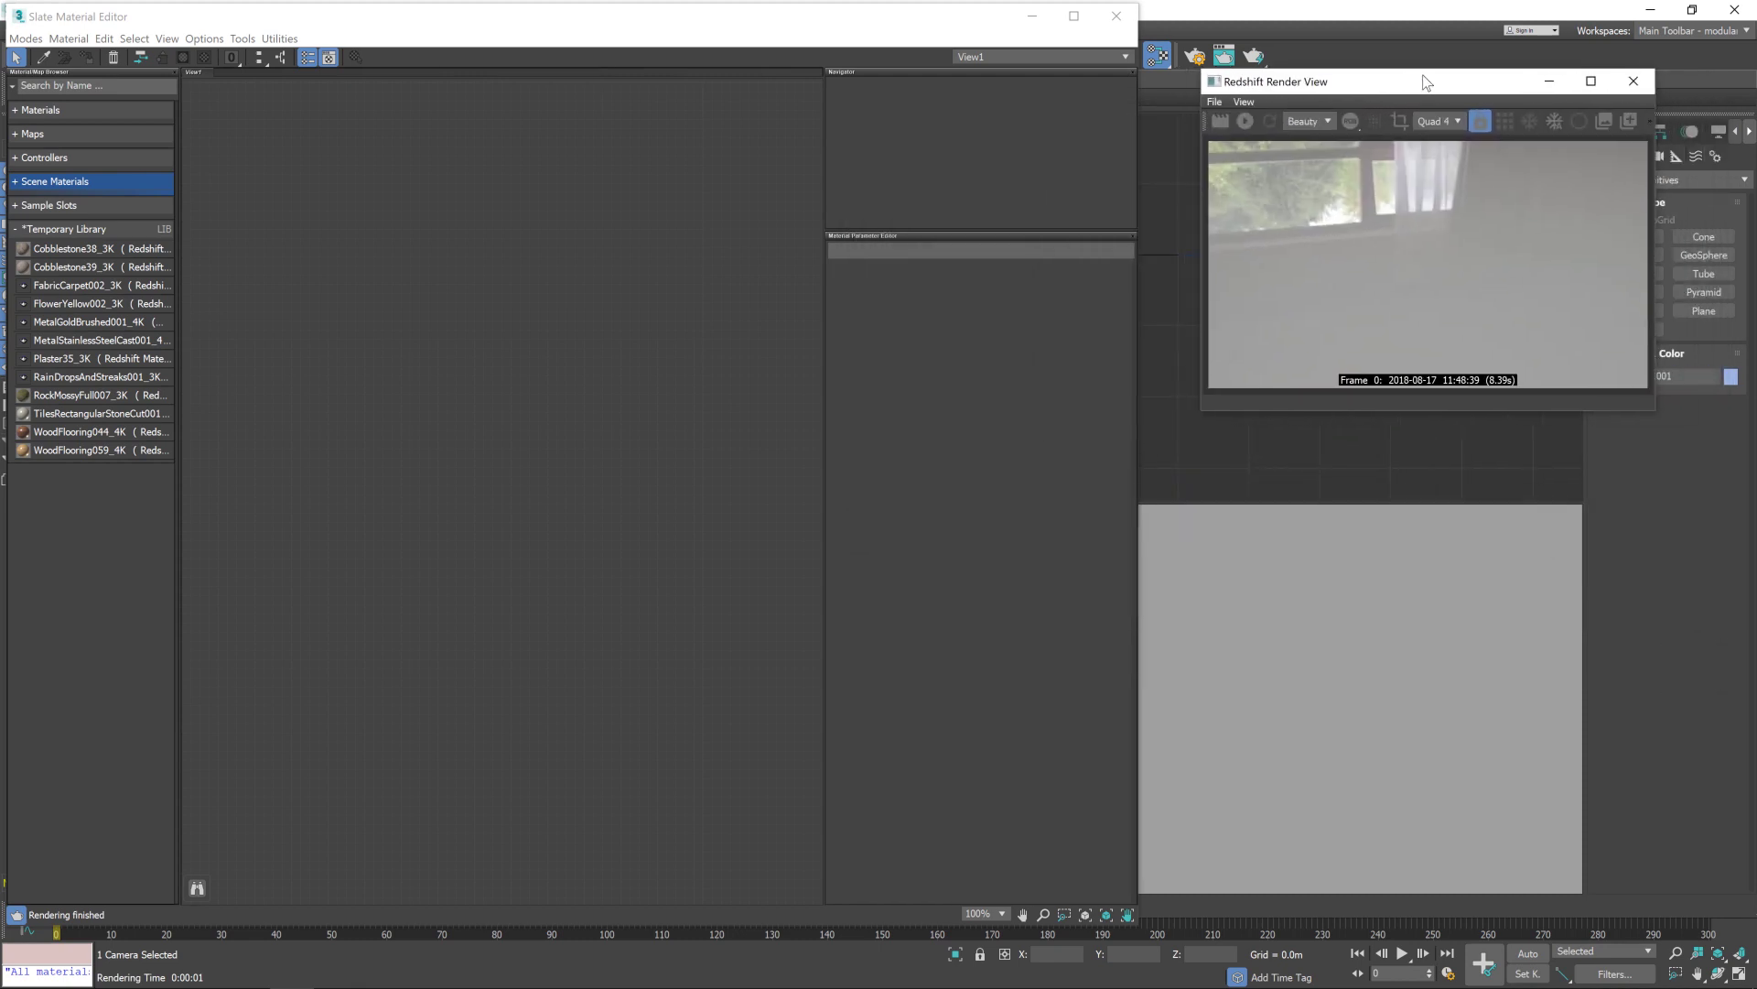
- Restart the interactive render and load WoodFlooring044_4K's node graph into the editor view
click(1246, 121)
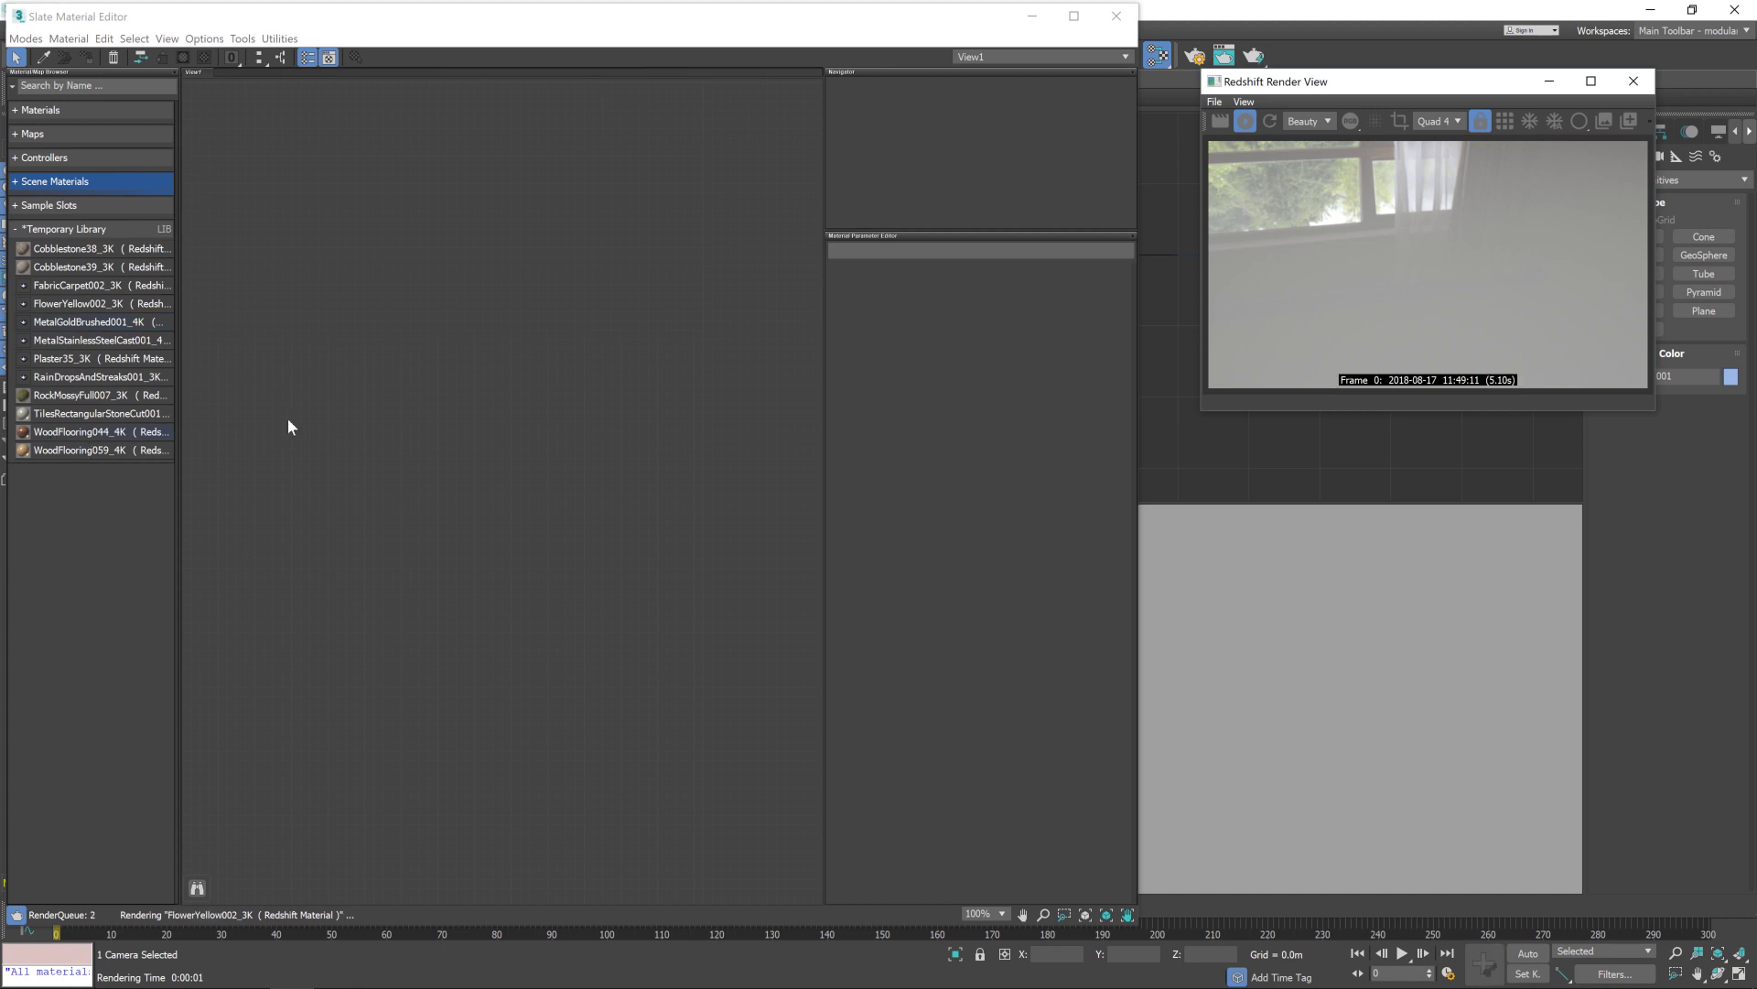
double_click(81, 431)
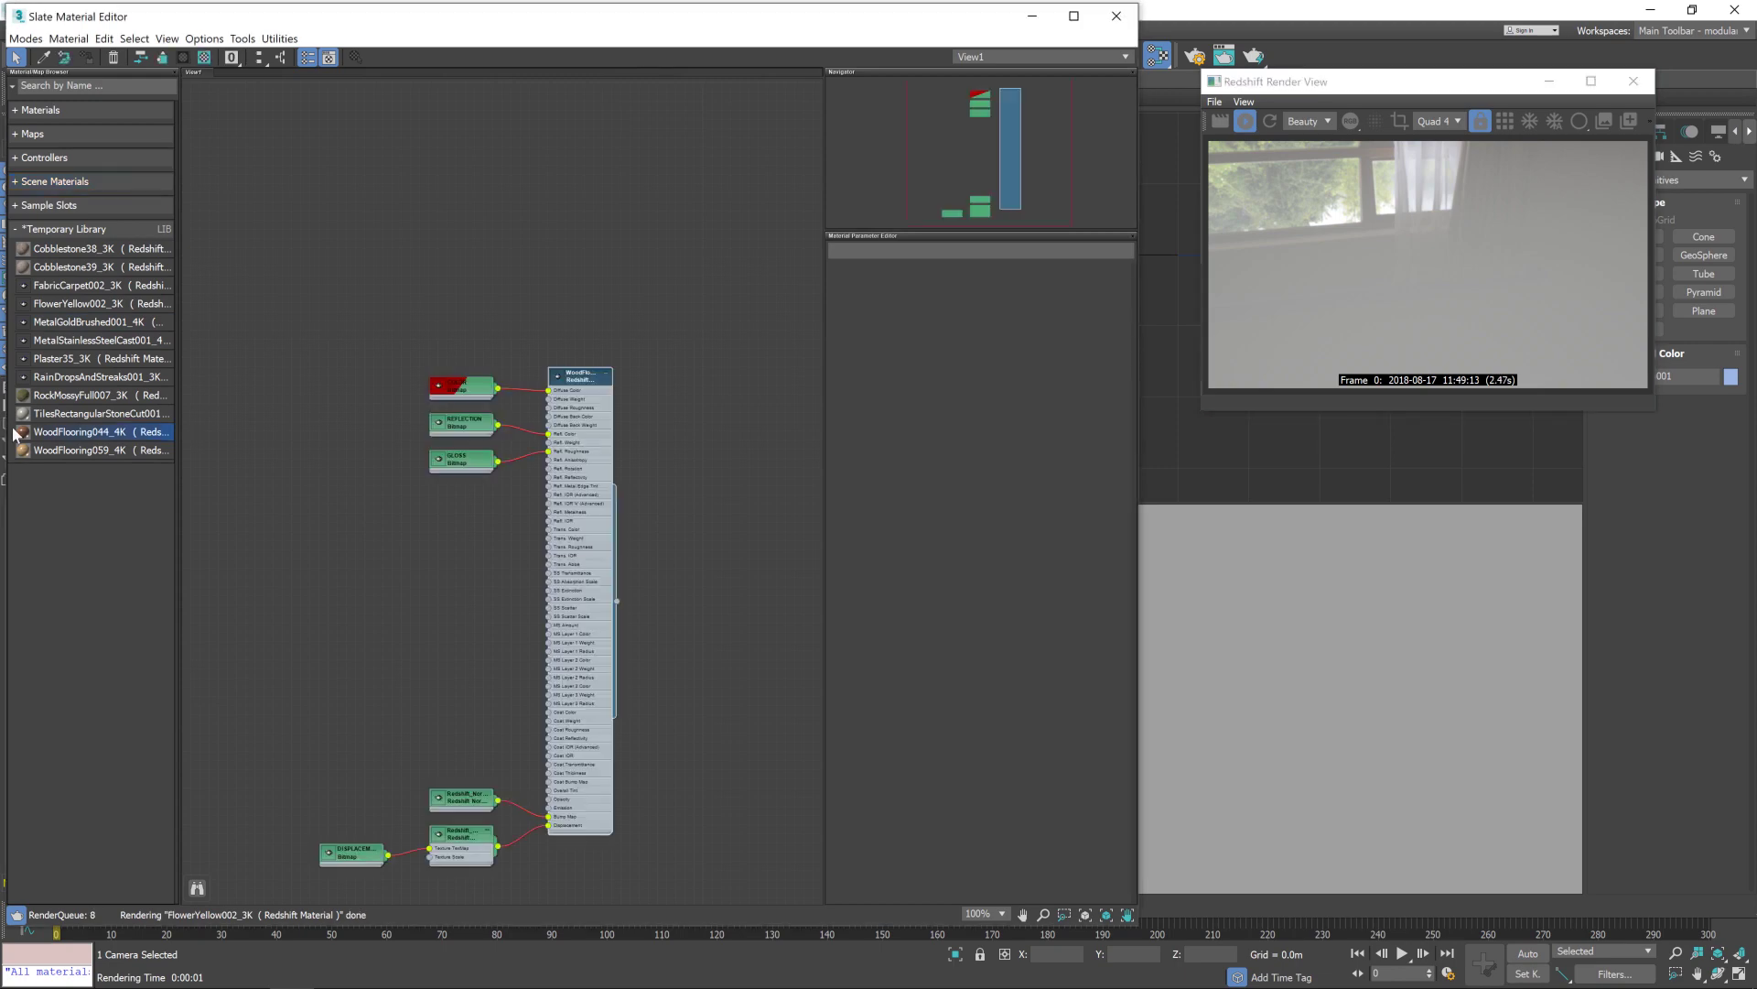
middle_drag(718, 314, 745, 177)
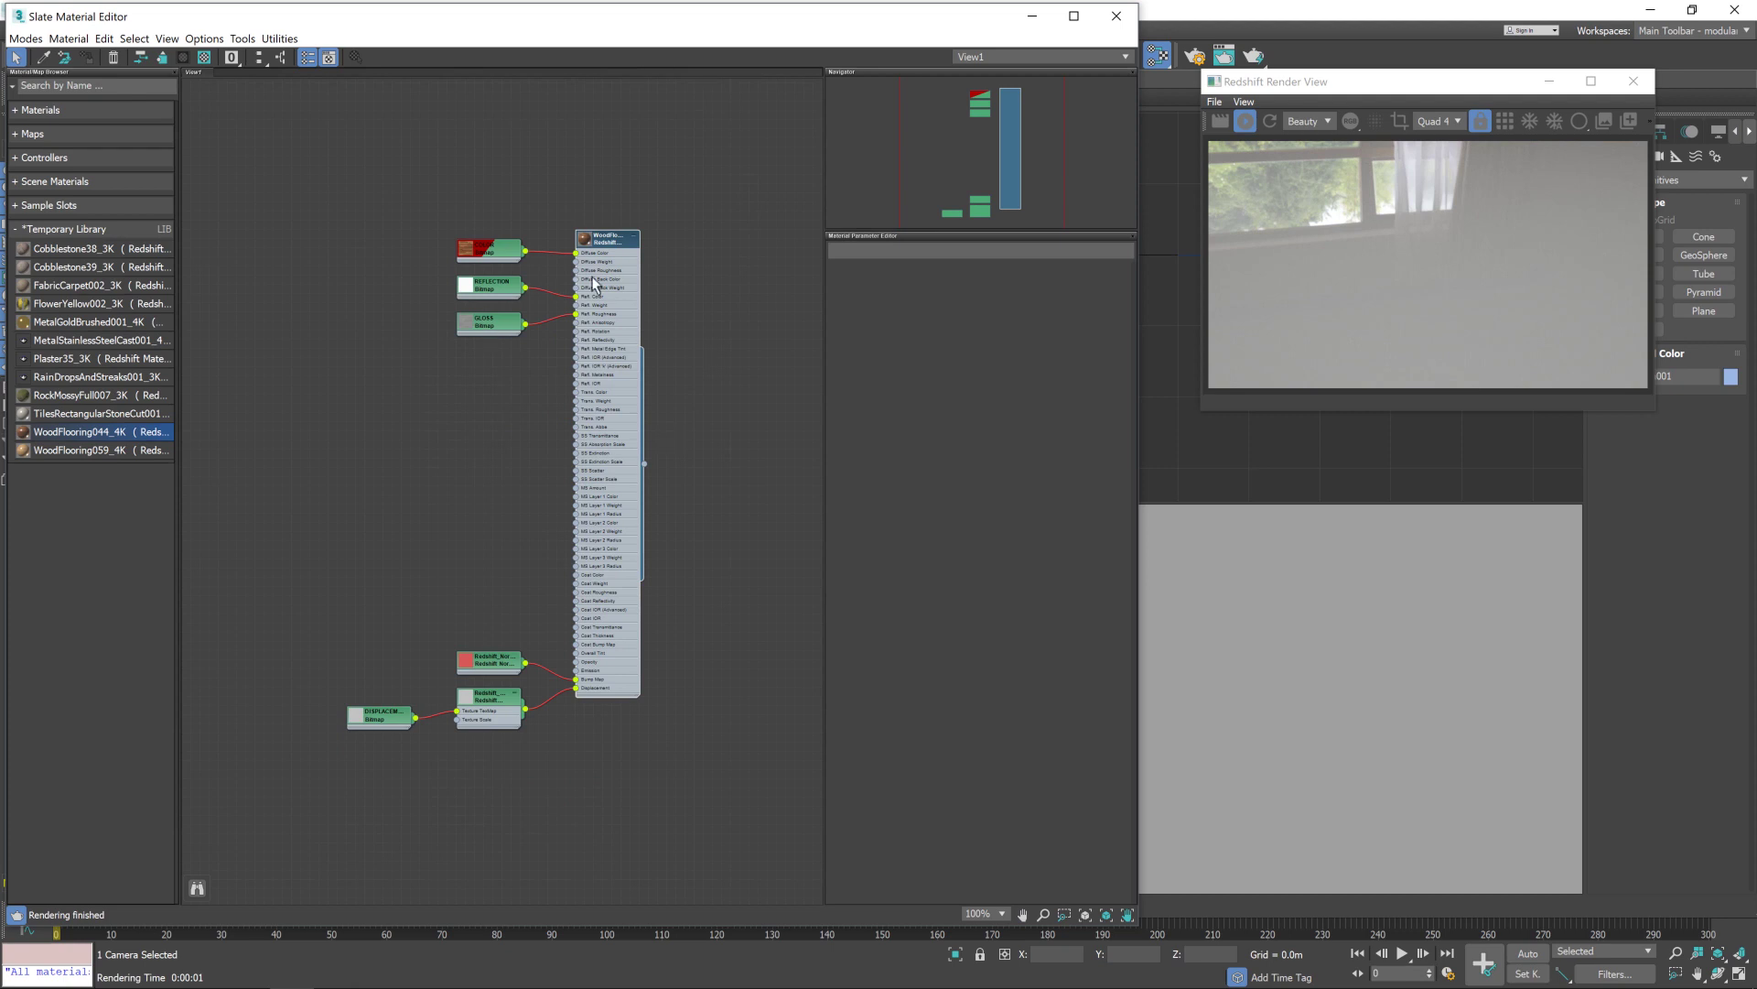
mouse_move(607, 246)
mouse_down()
mouse_move(631, 258)
mouse_move(599, 257)
mouse_move(616, 256)
mouse_up()
- Inspect the COLOR and normal-map nodes, then shift the editor right to uncover the scene list
click(485, 252)
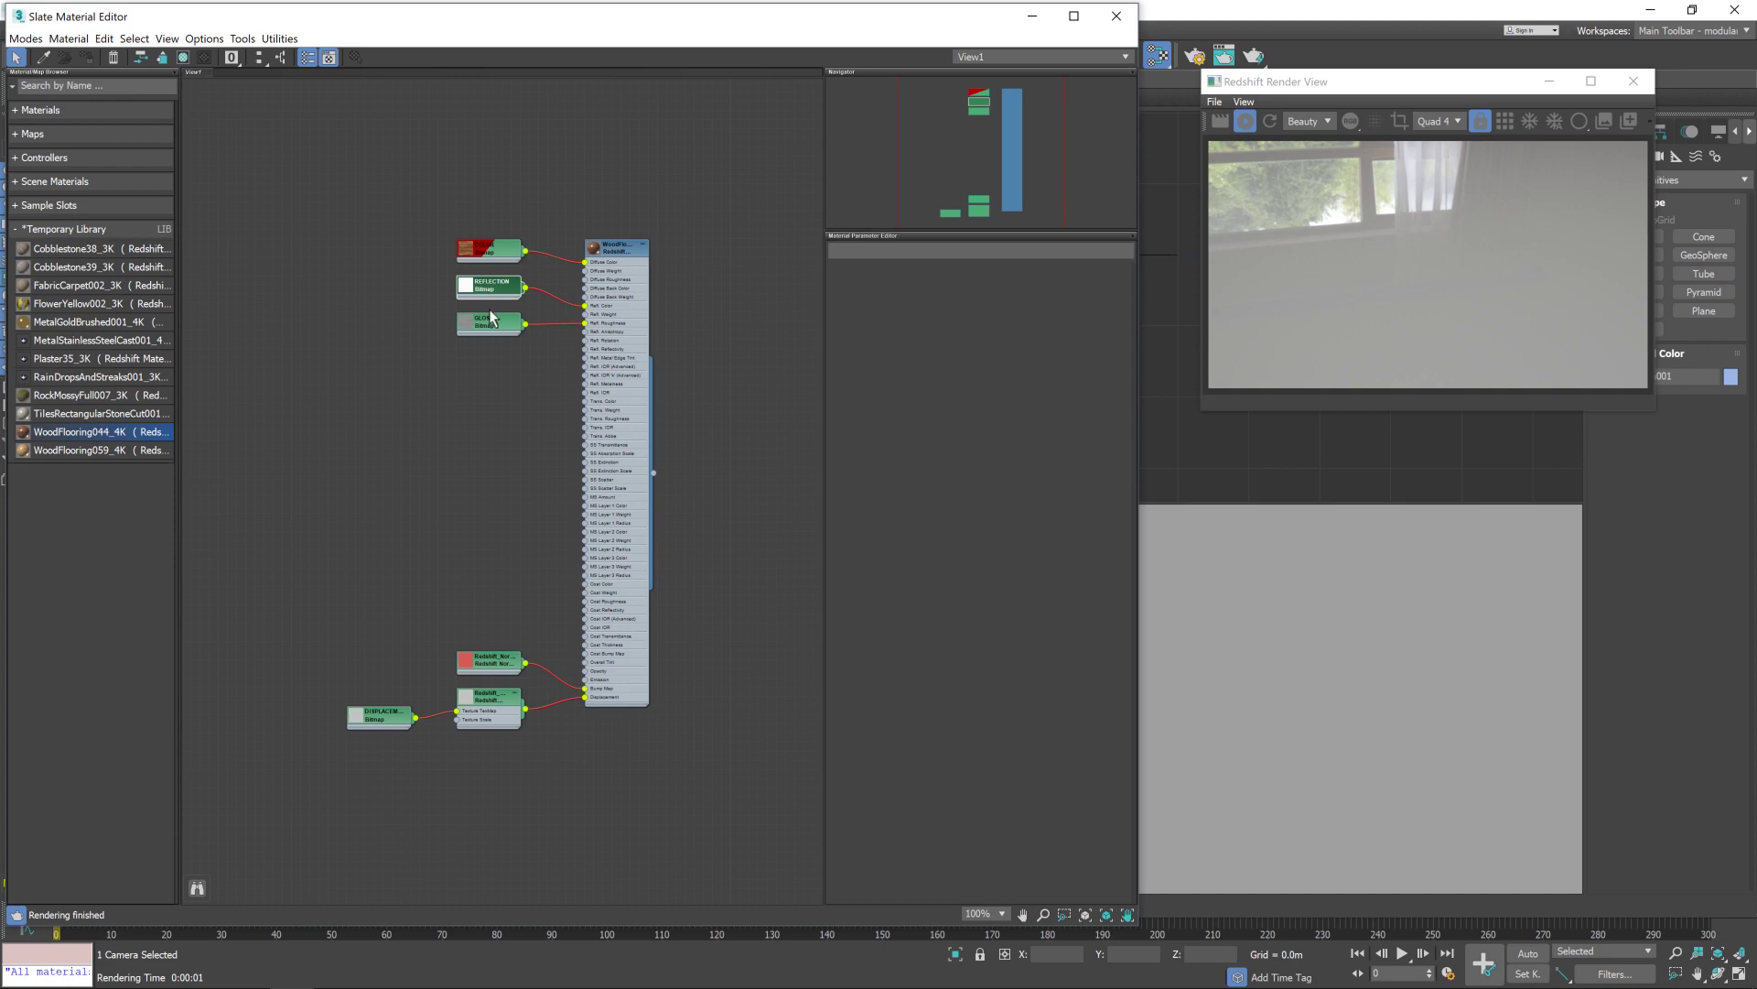
click(478, 670)
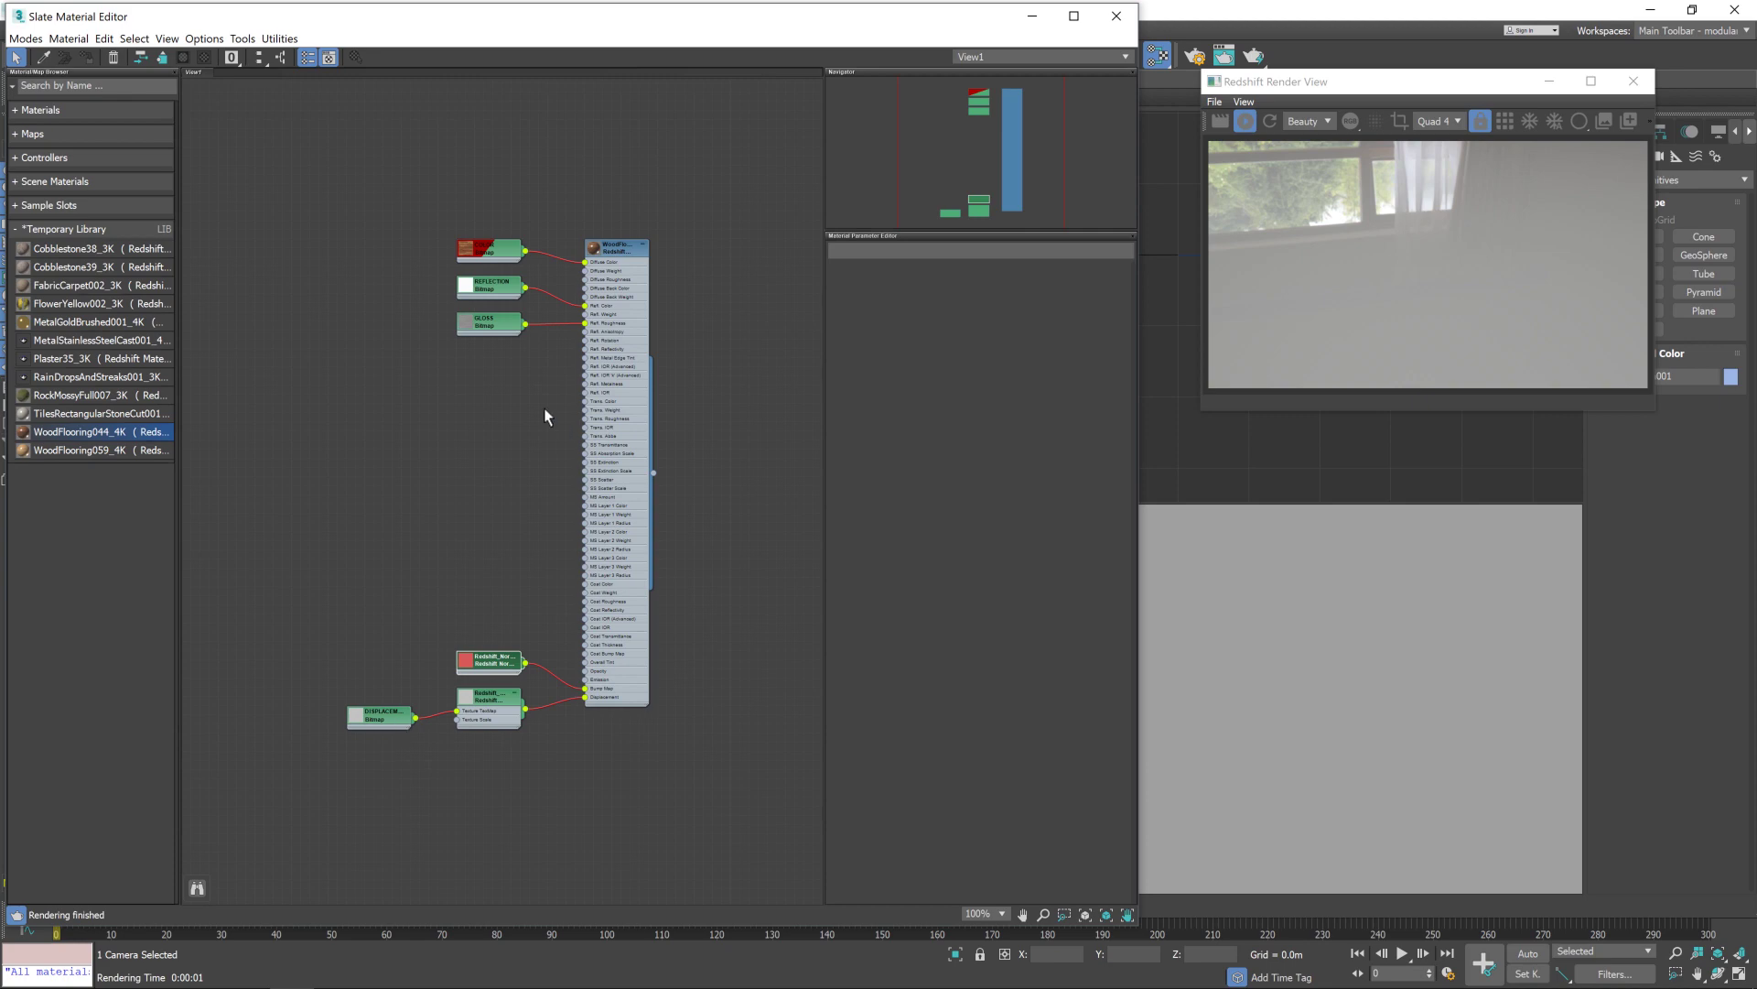
click(621, 259)
drag(821, 14, 893, 18)
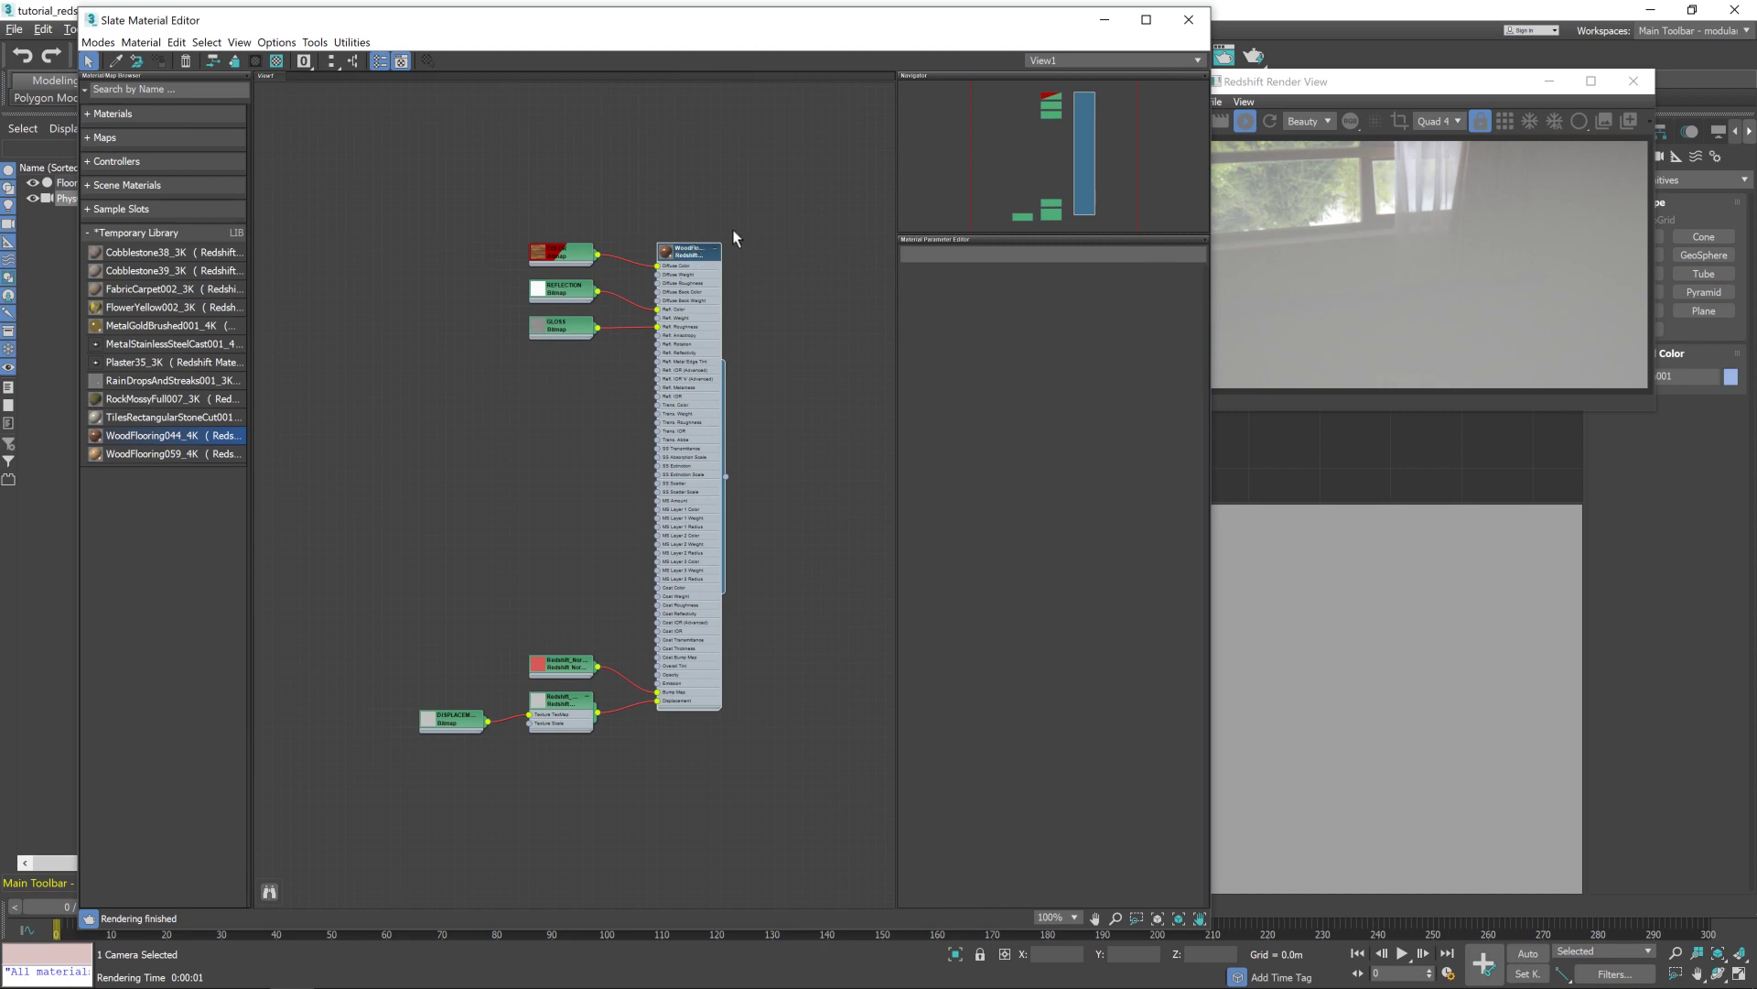
drag(561, 20, 667, 18)
- Assign WoodFlooring044_4K to the selected Floor, replacing the same-named material, and rearrange the windows
click(64, 184)
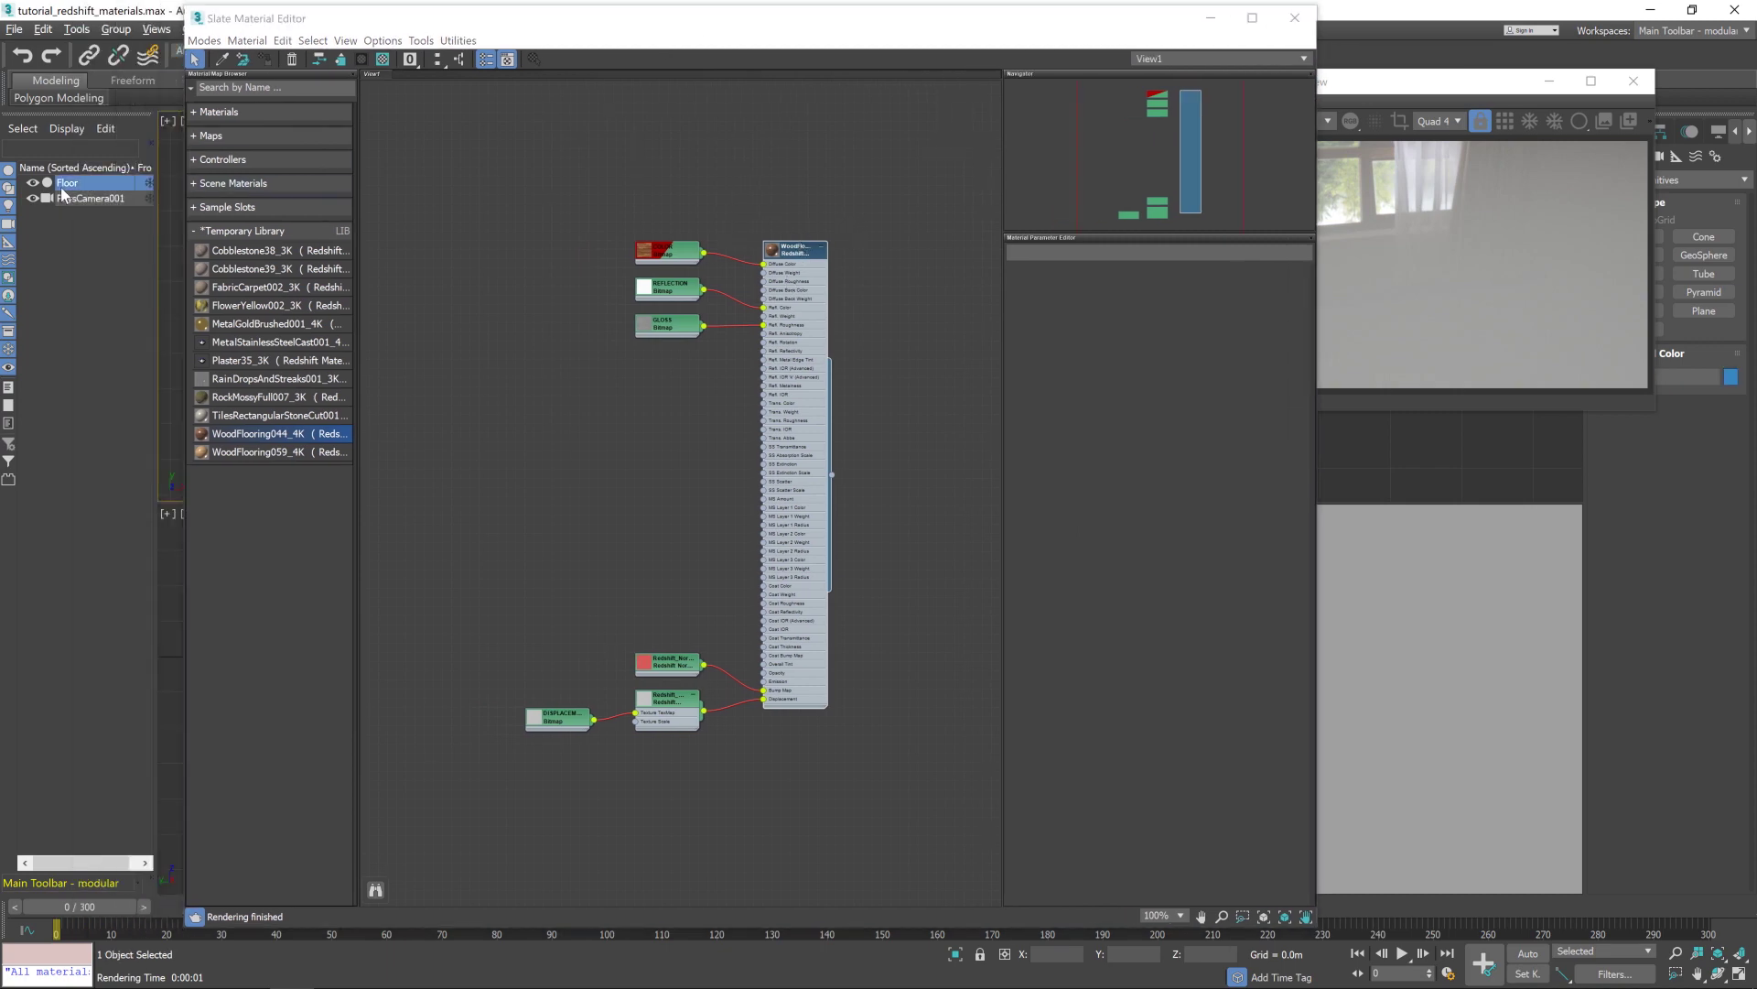
right_click(791, 254)
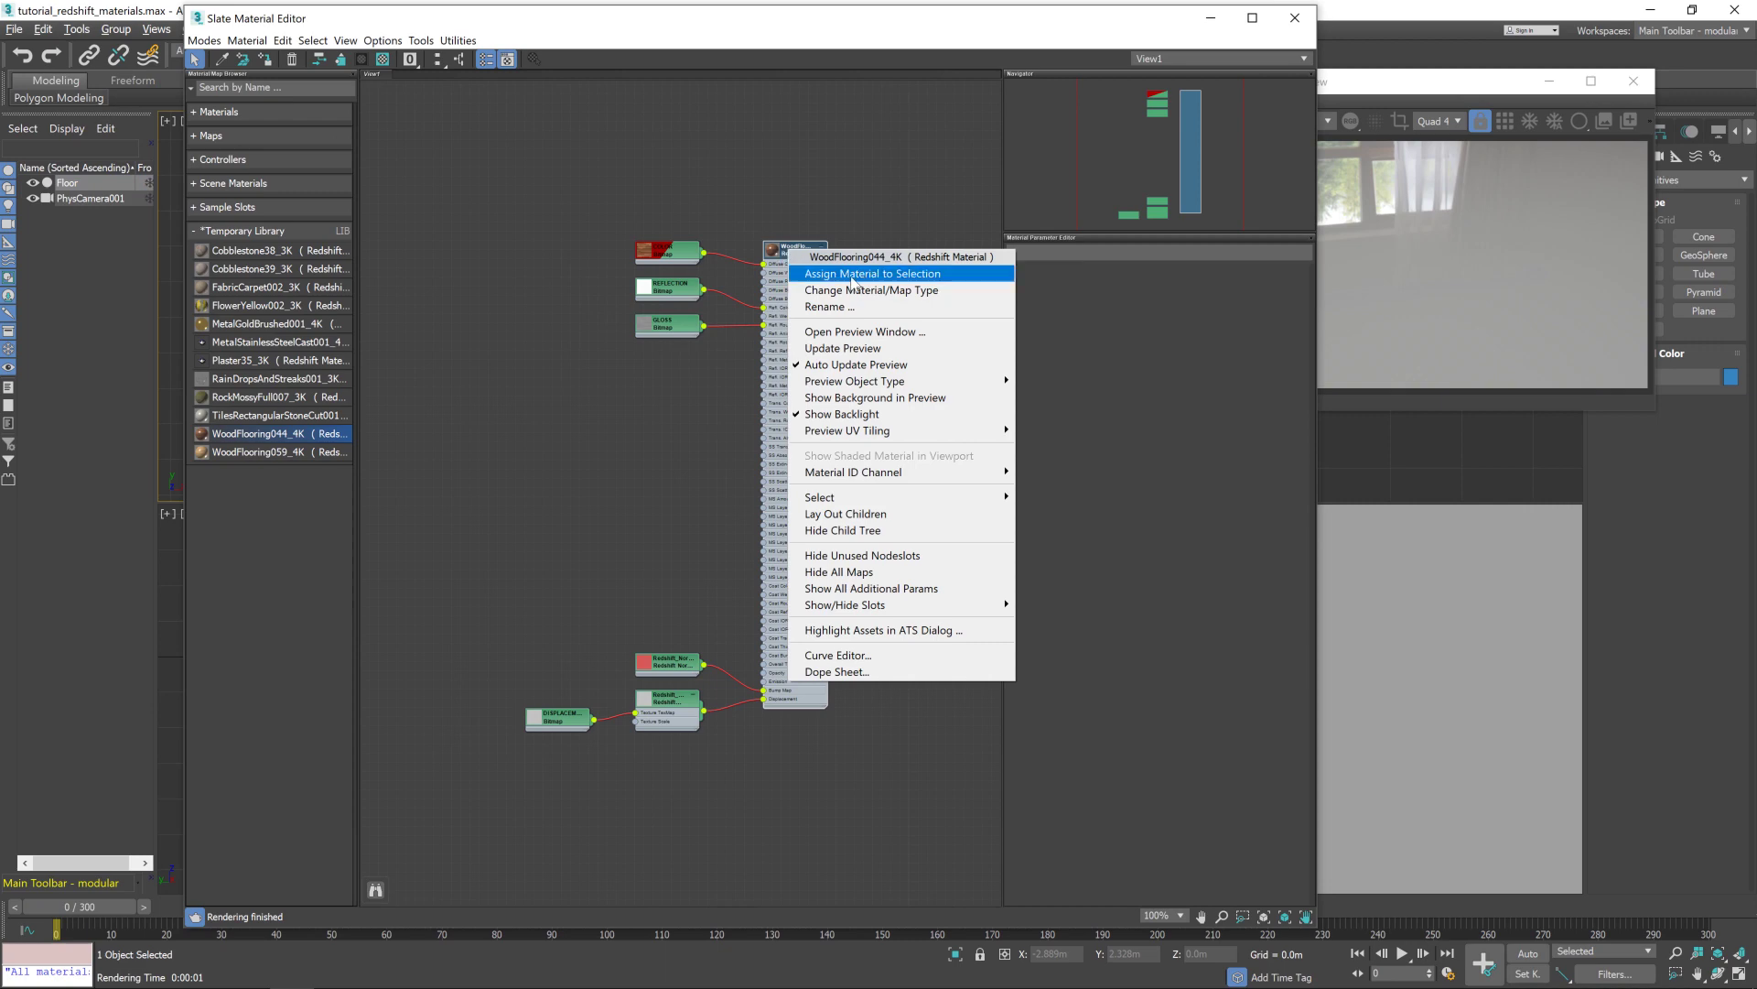
click(933, 277)
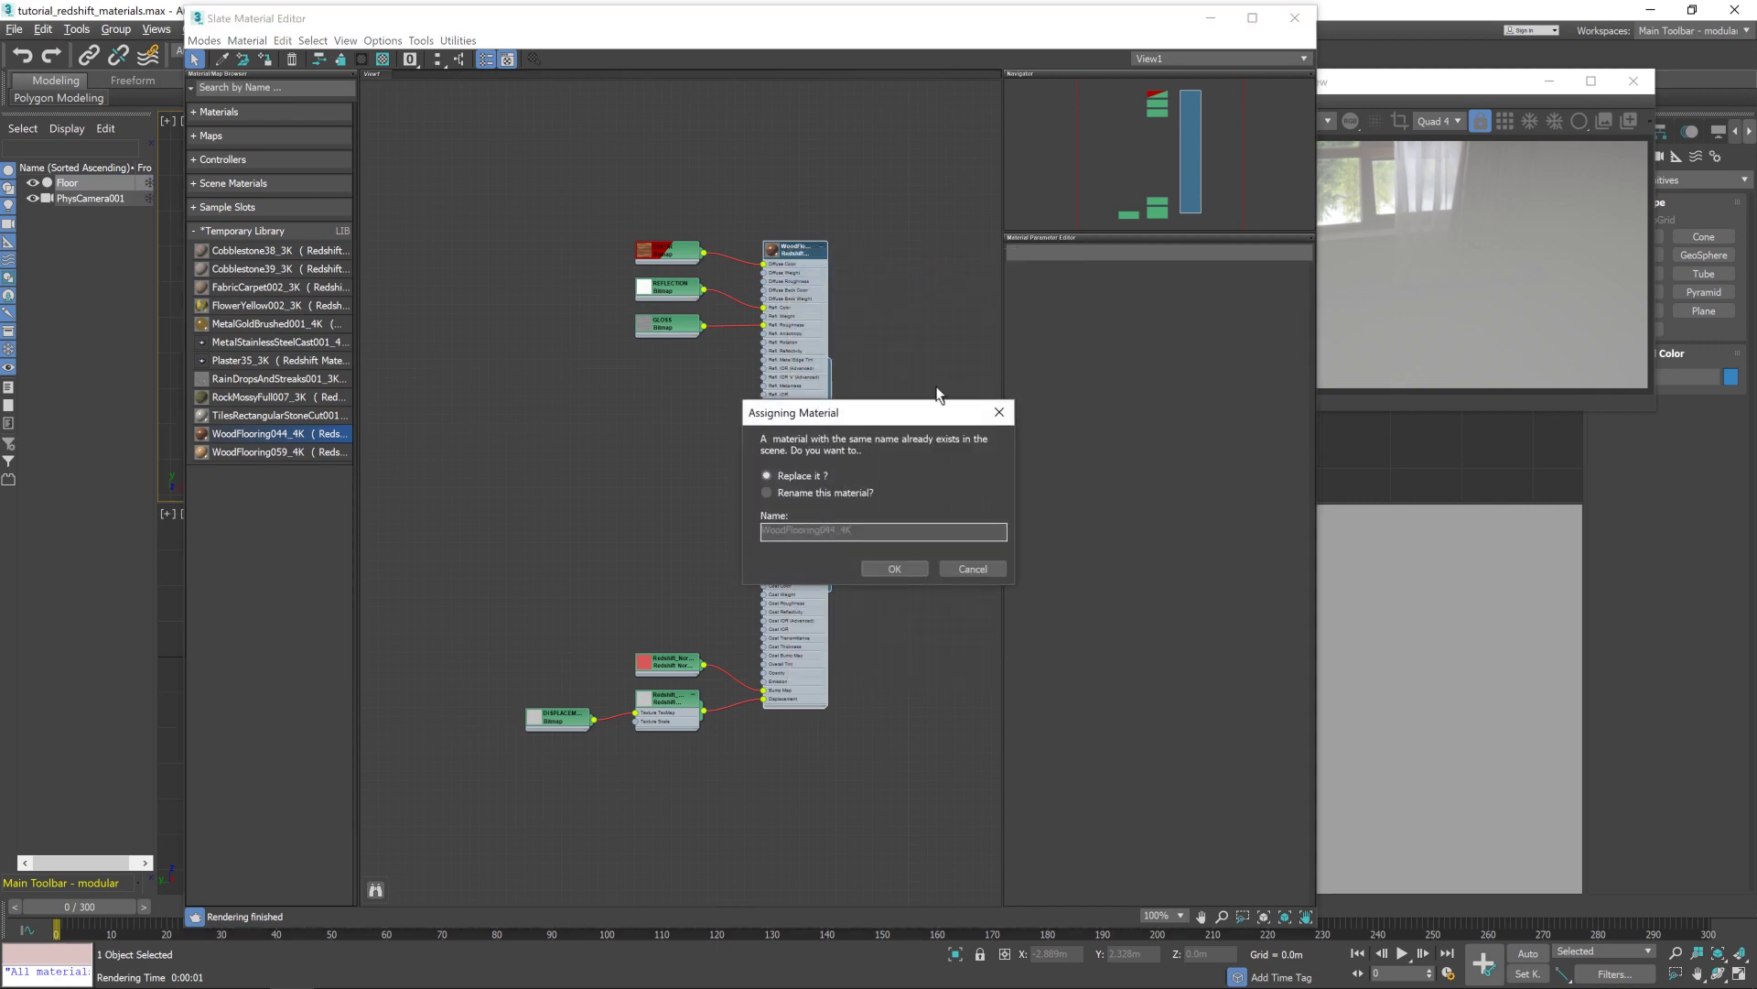
click(895, 569)
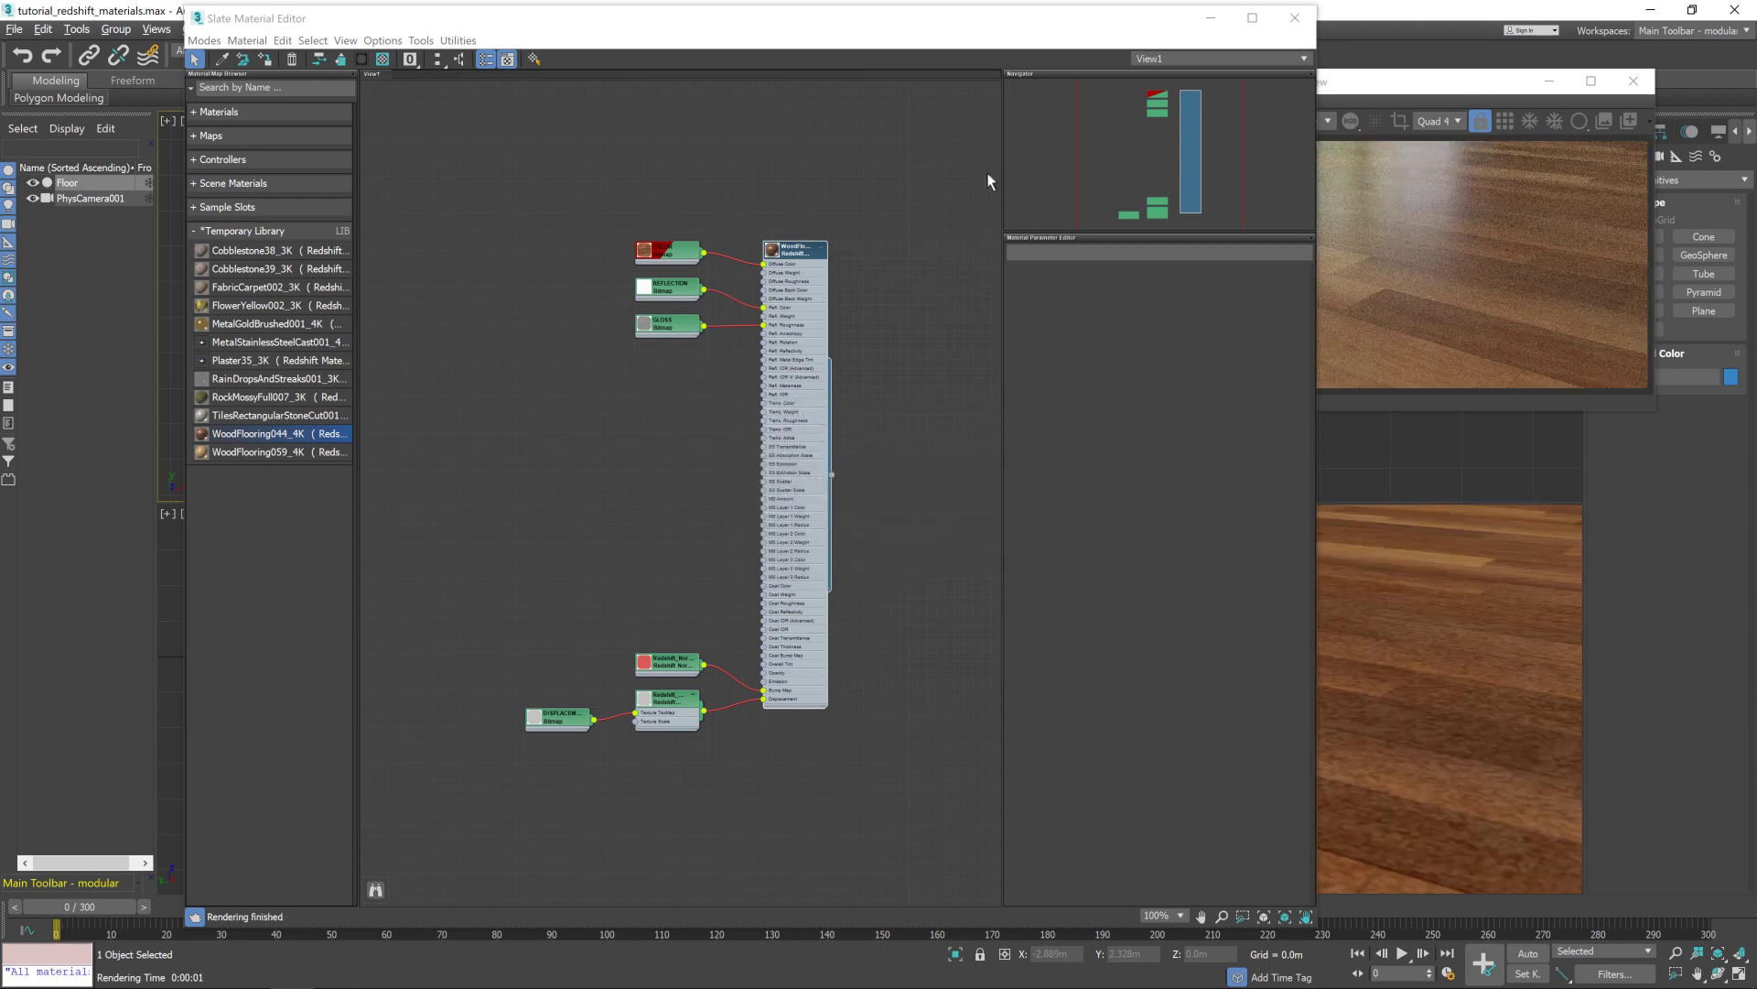
drag(1055, 27, 801, 34)
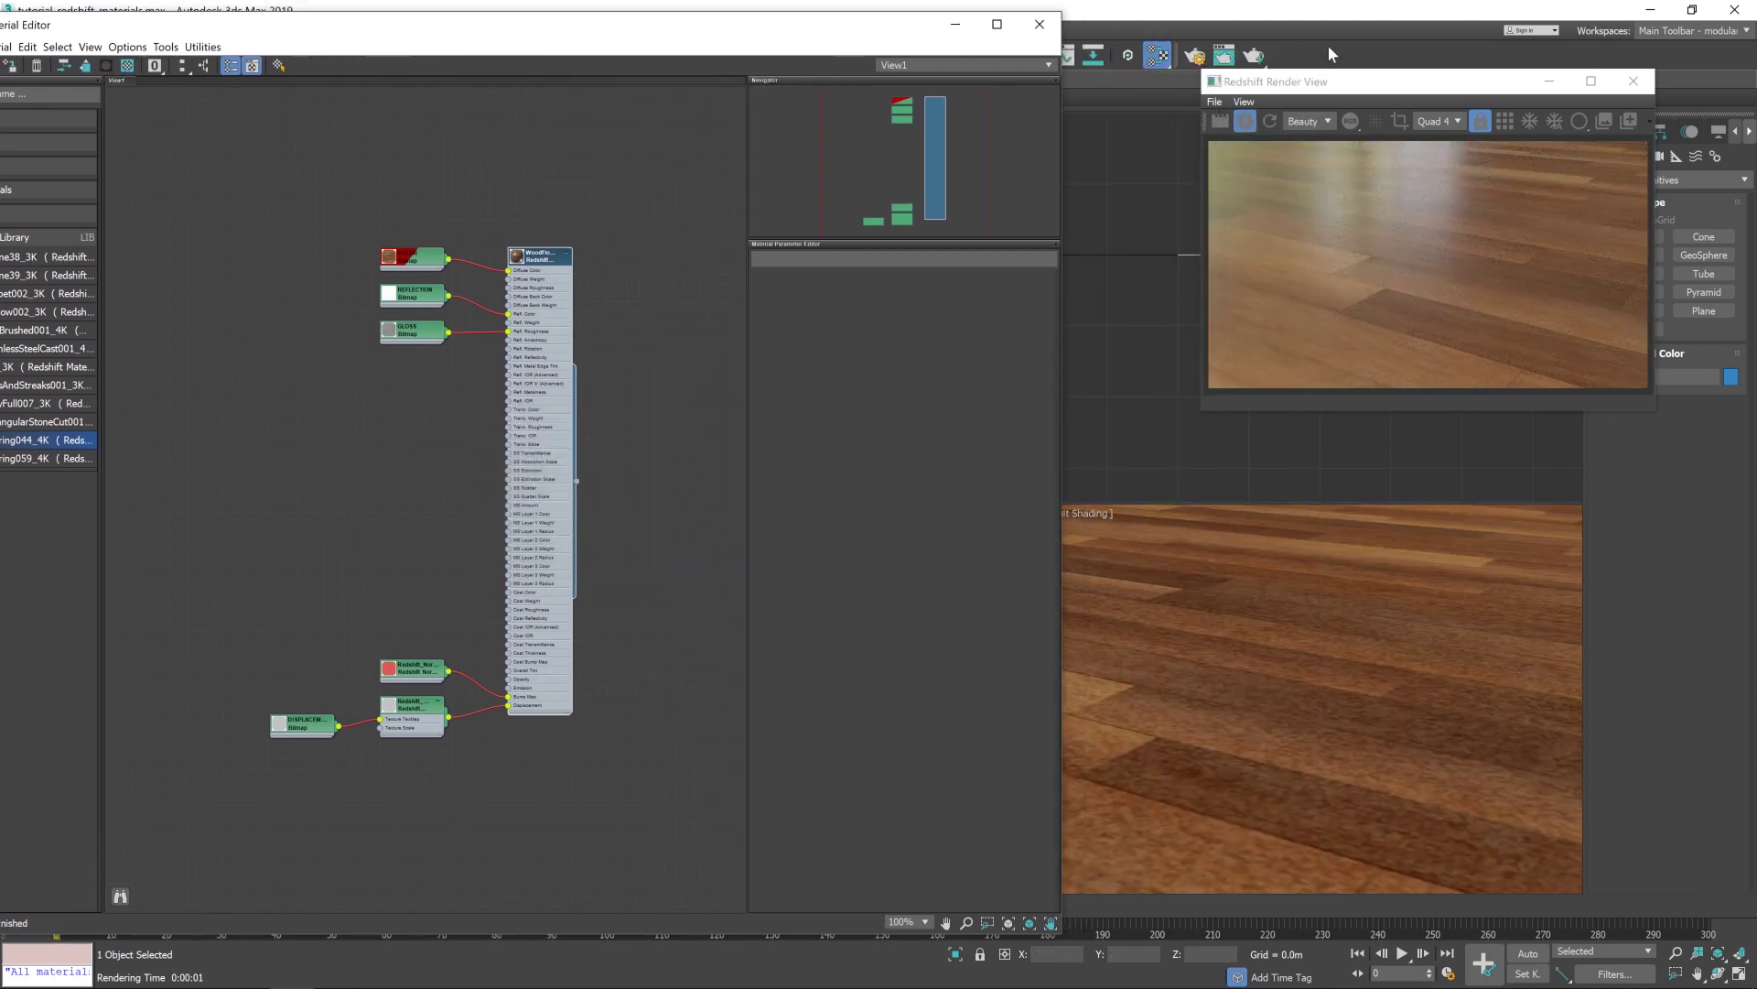
mouse_move(1375, 88)
mouse_down()
mouse_move(1423, 83)
mouse_move(1381, 82)
mouse_up()
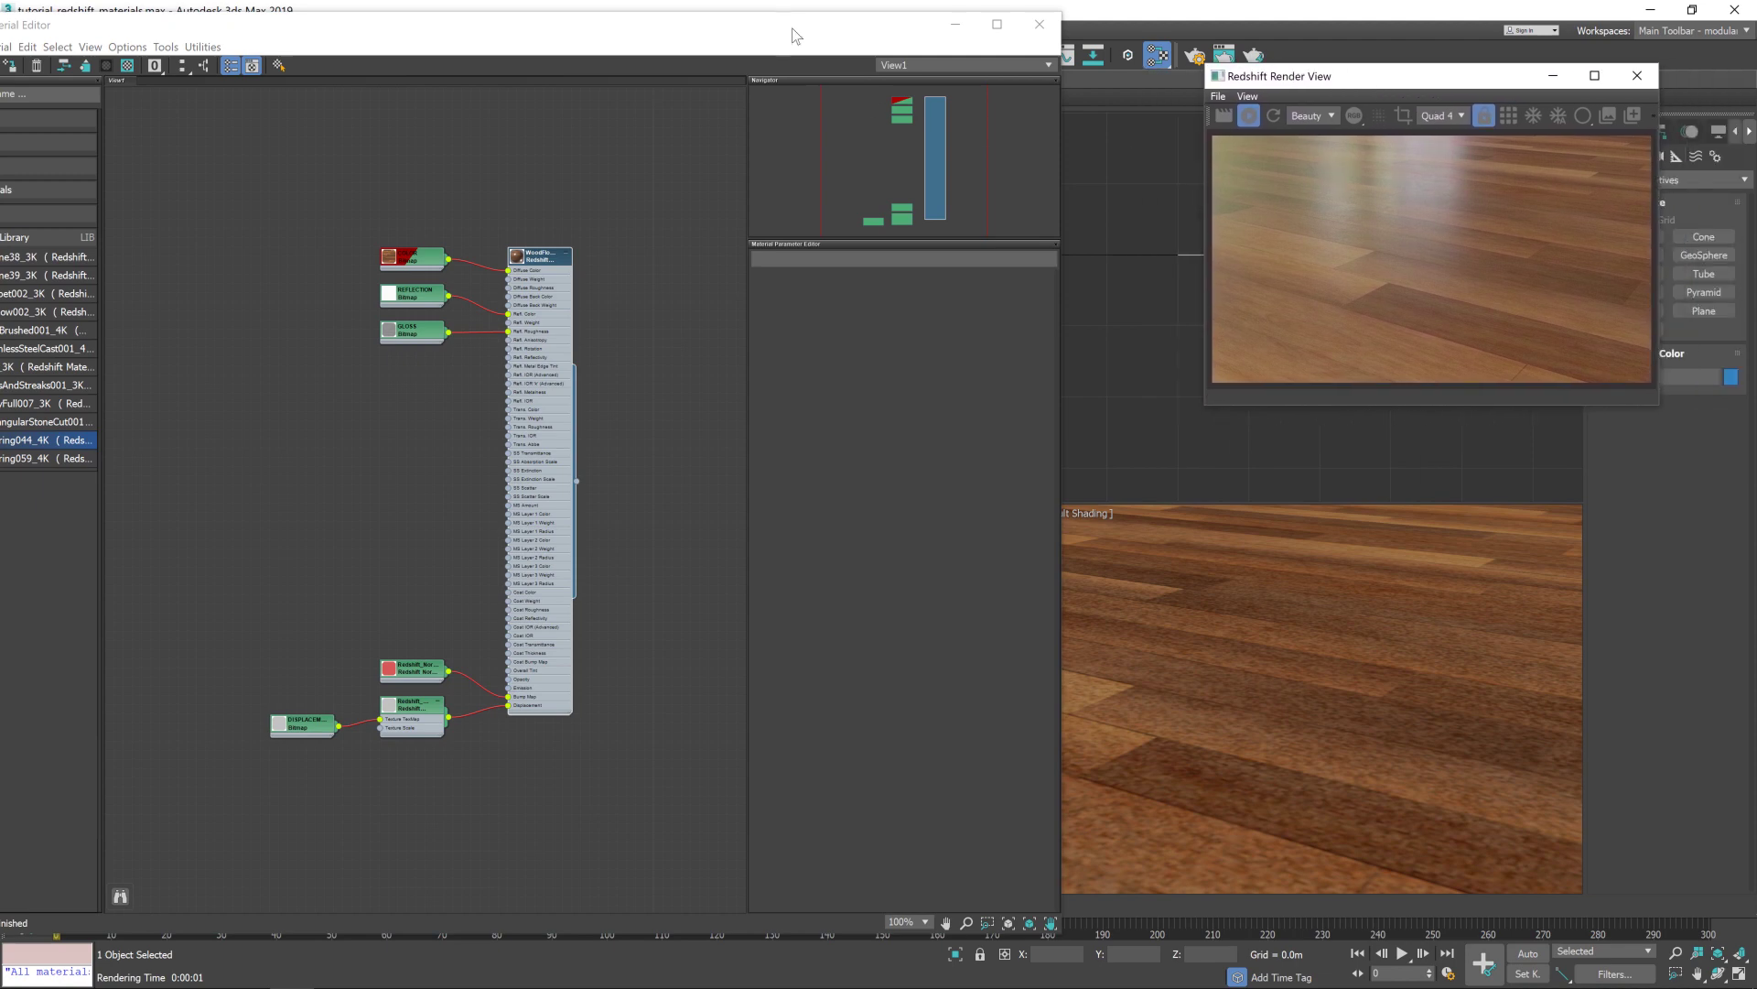
drag(793, 35, 888, 32)
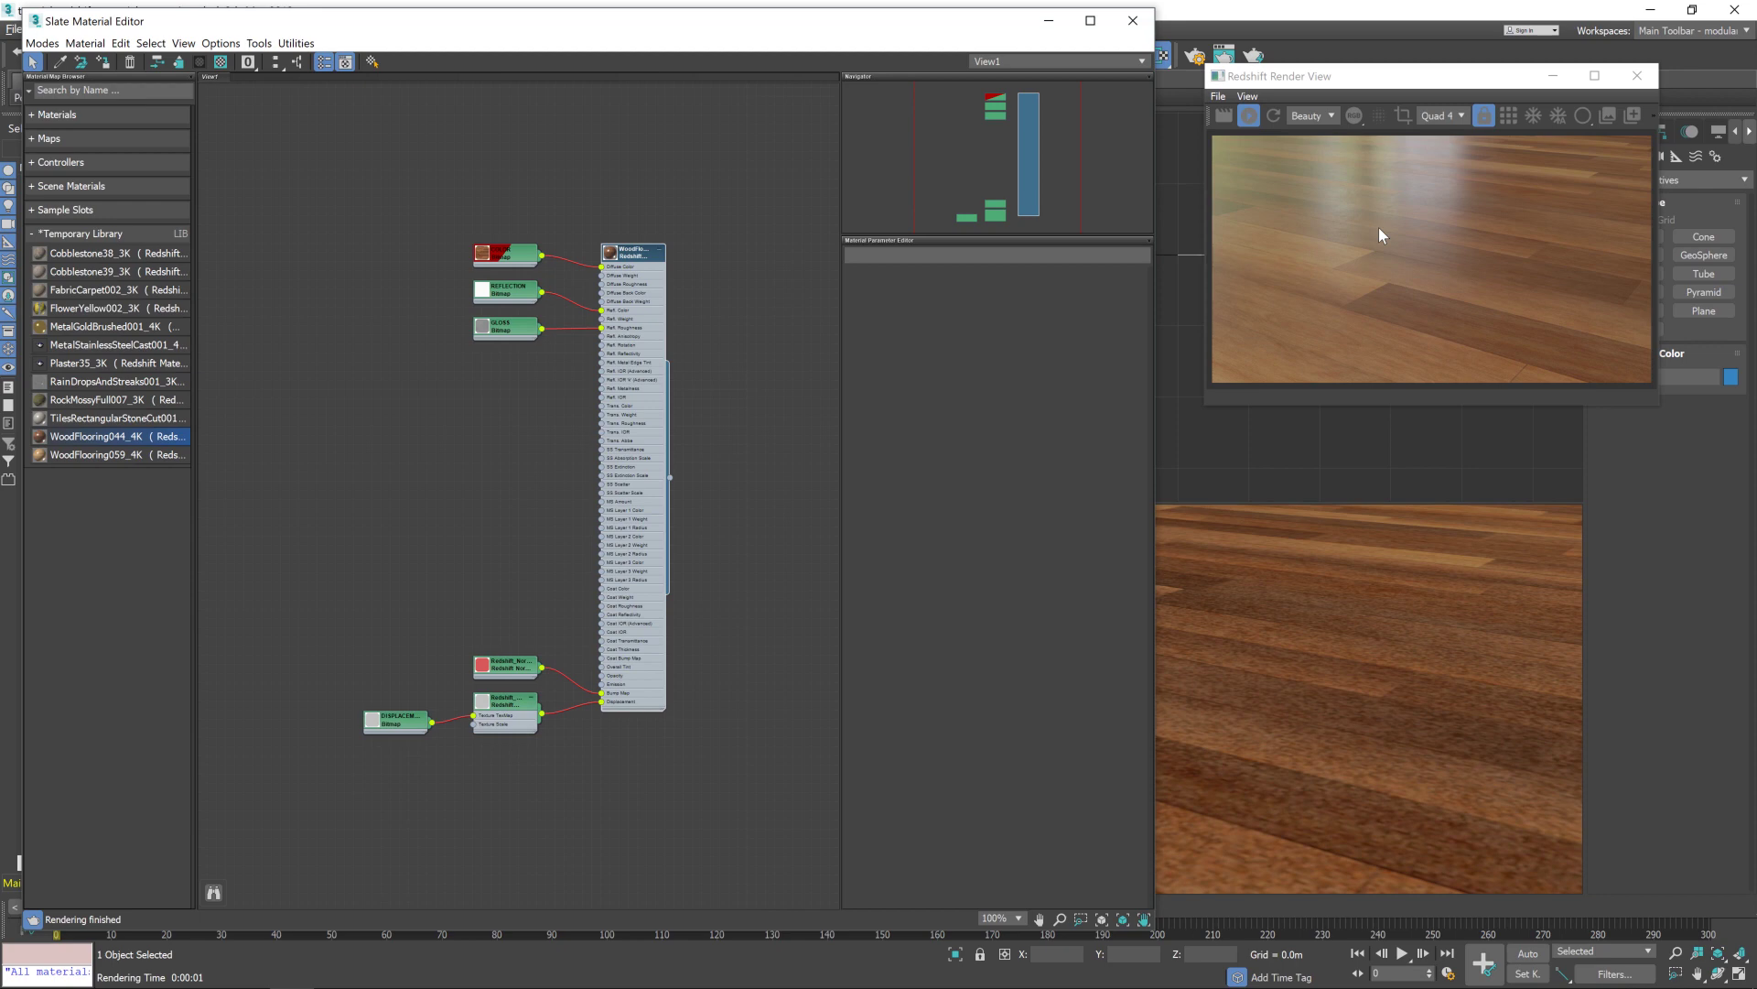
- Move the WoodFlooring044_GLOSS_4K.jpg bitmap node left, away from the wood material node
double_click(506, 328)
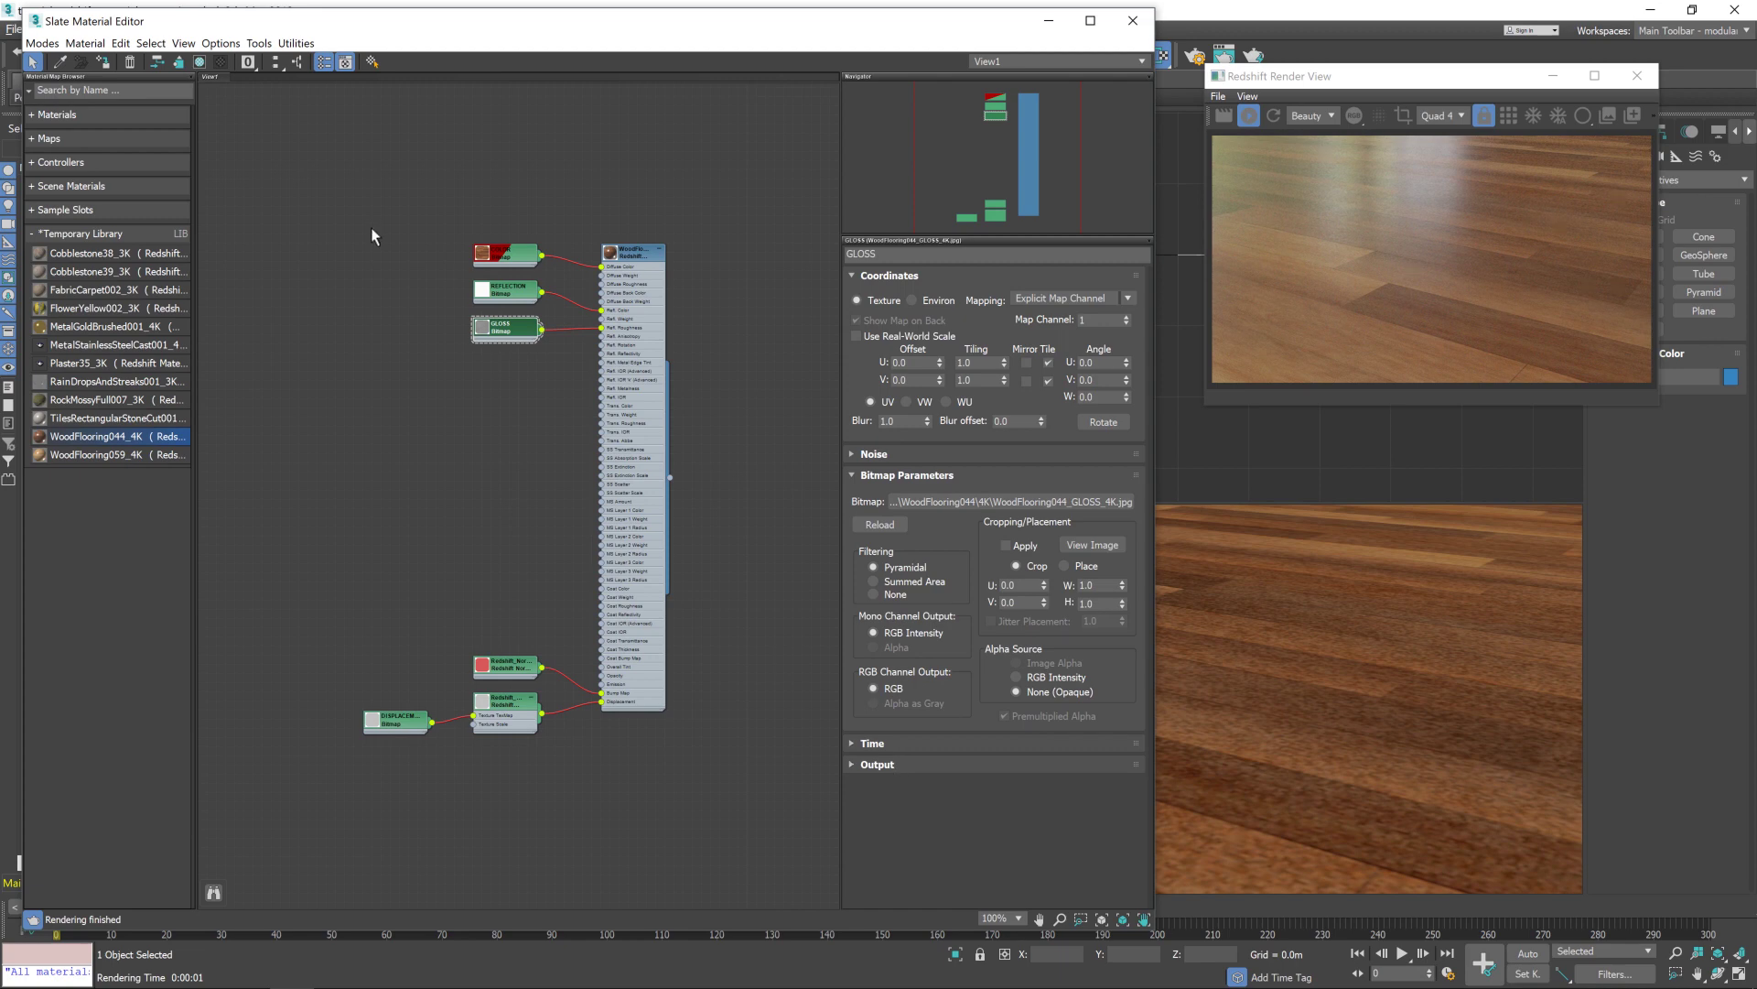
drag(491, 337, 372, 337)
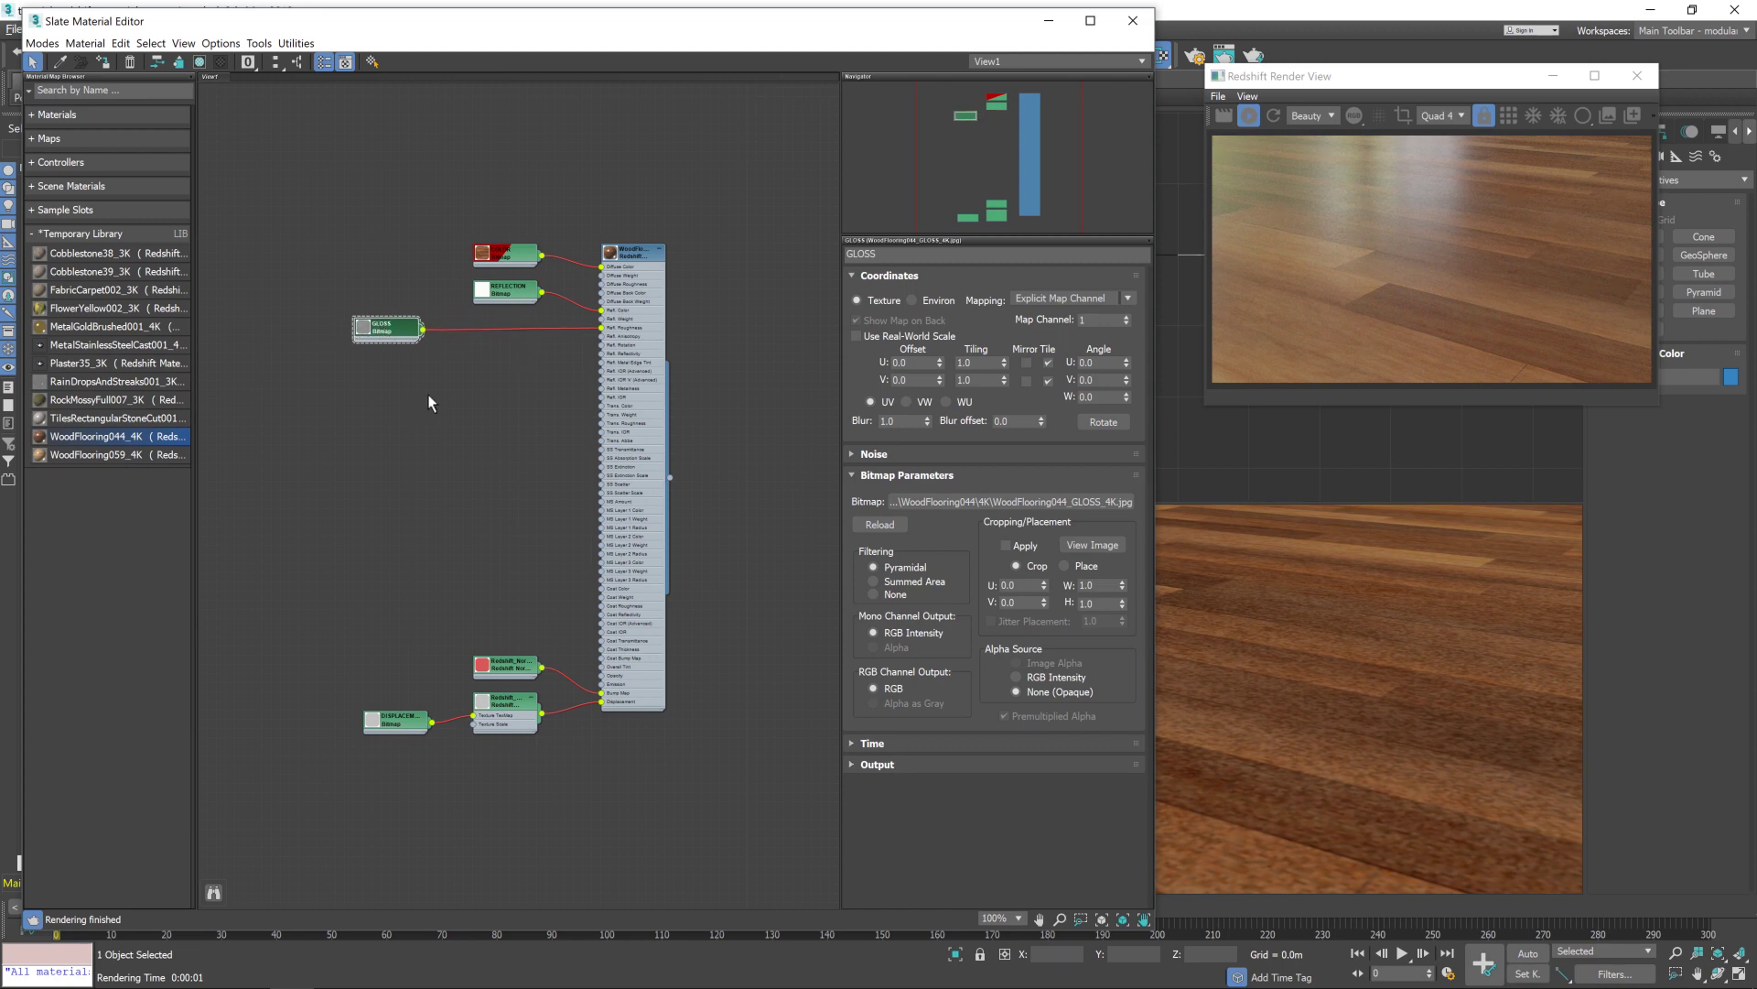
- Add an RGB Multiply map beside the GLOSS node and wire its output into the wood floor material
right_click(441, 429)
mouse_move(540, 455)
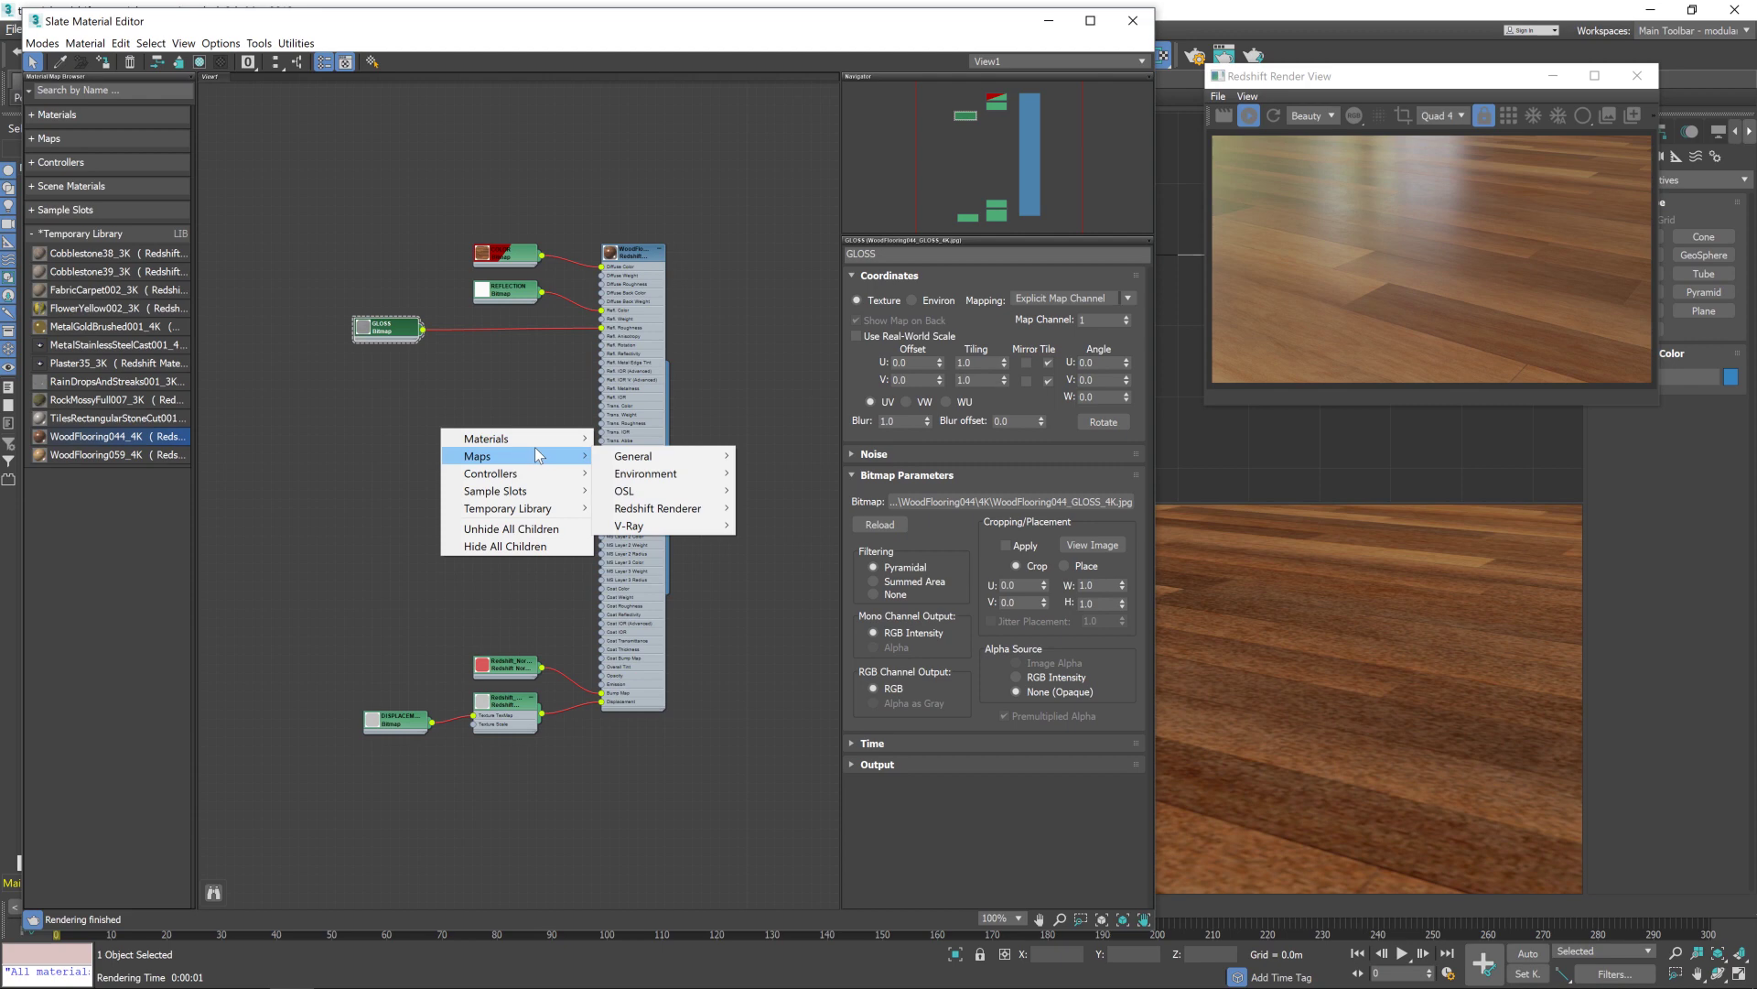
mouse_move(700, 459)
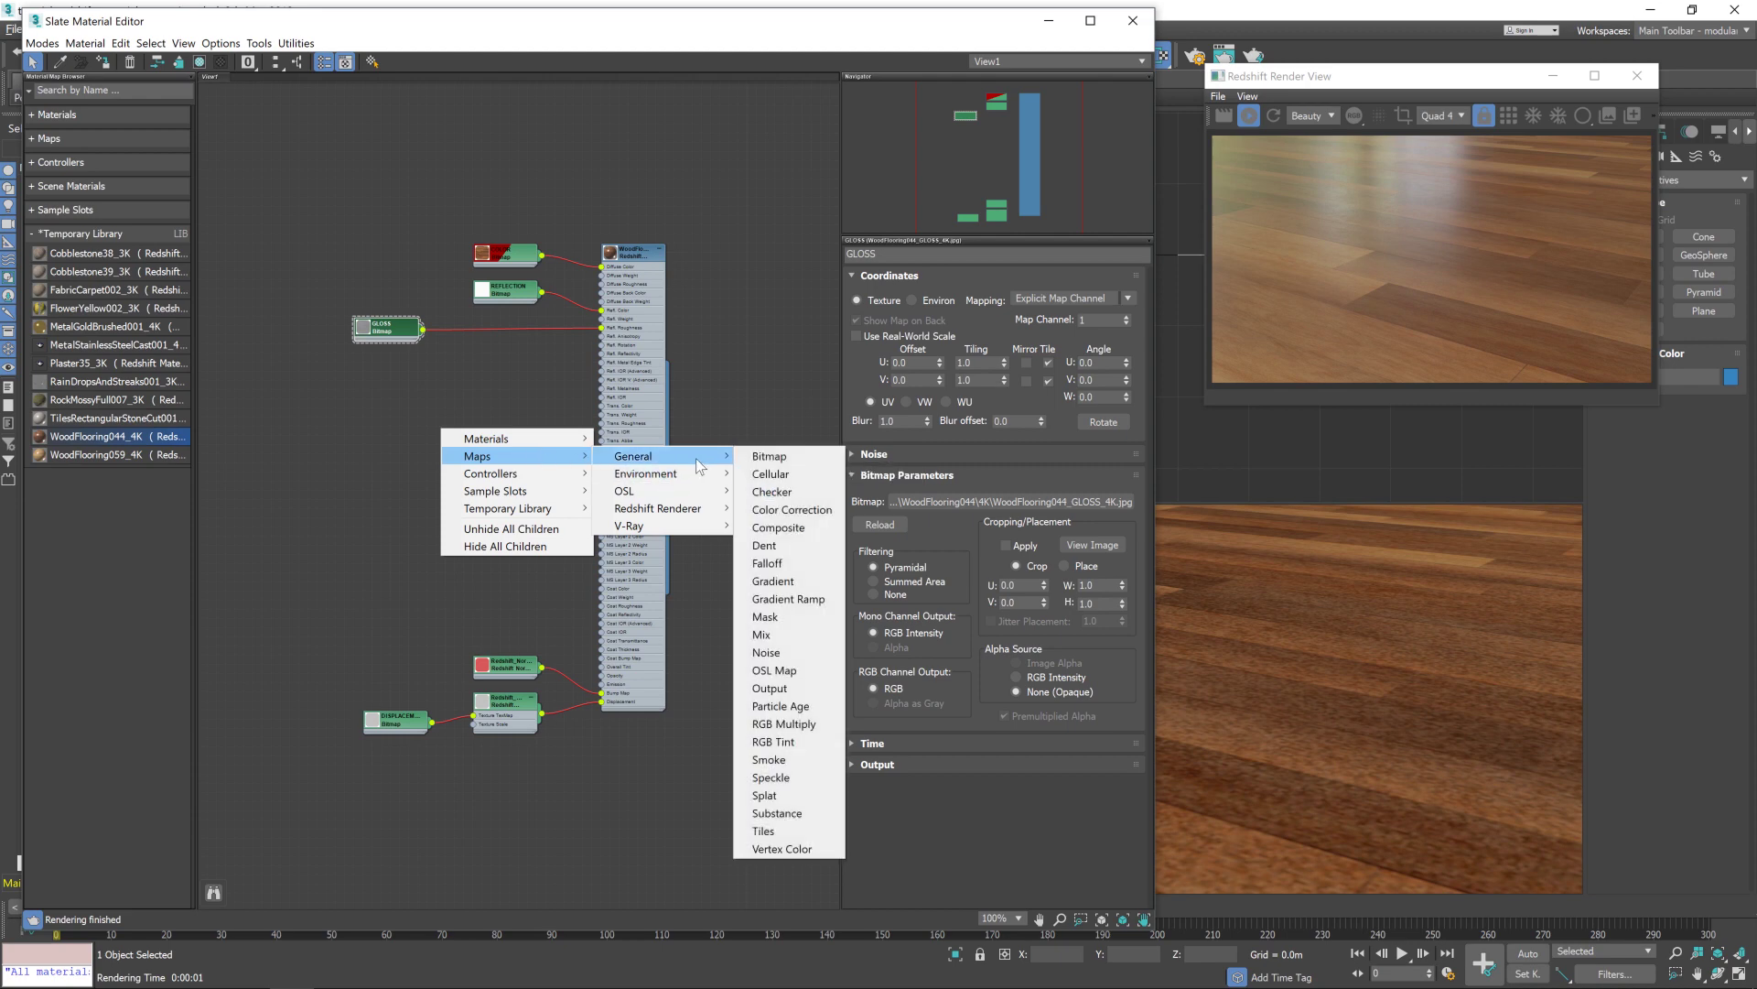
click(811, 725)
drag(440, 432, 474, 349)
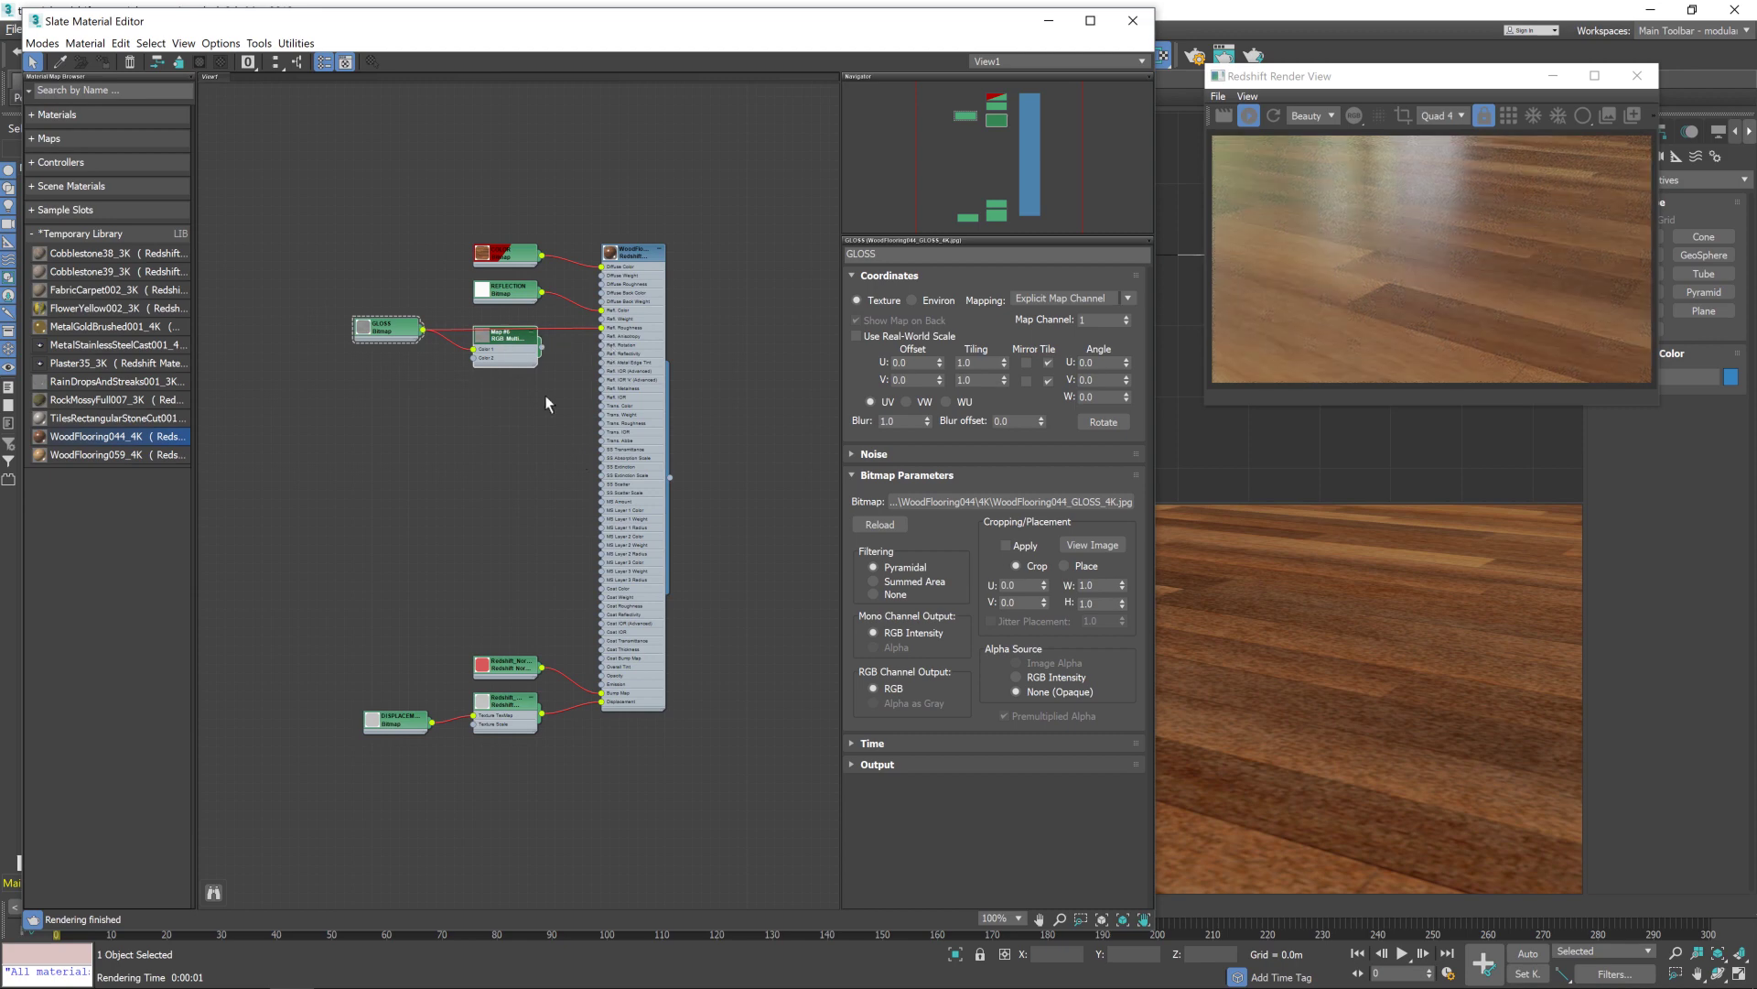
drag(544, 350, 603, 328)
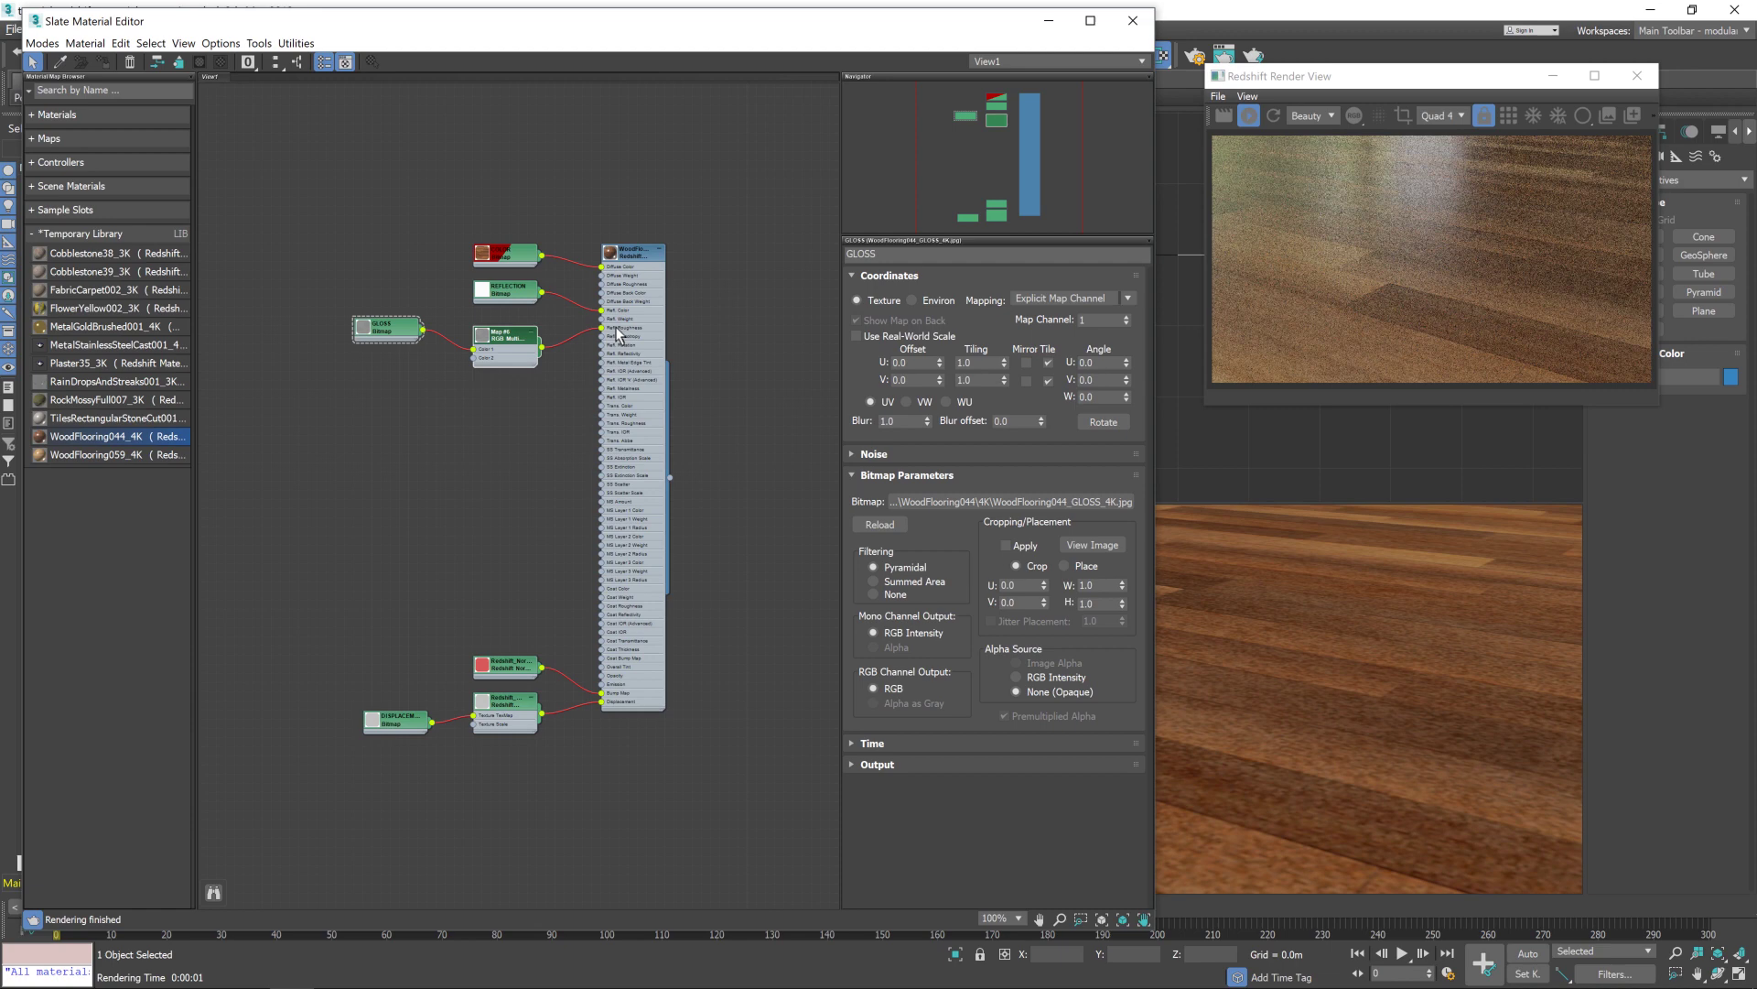
click(505, 346)
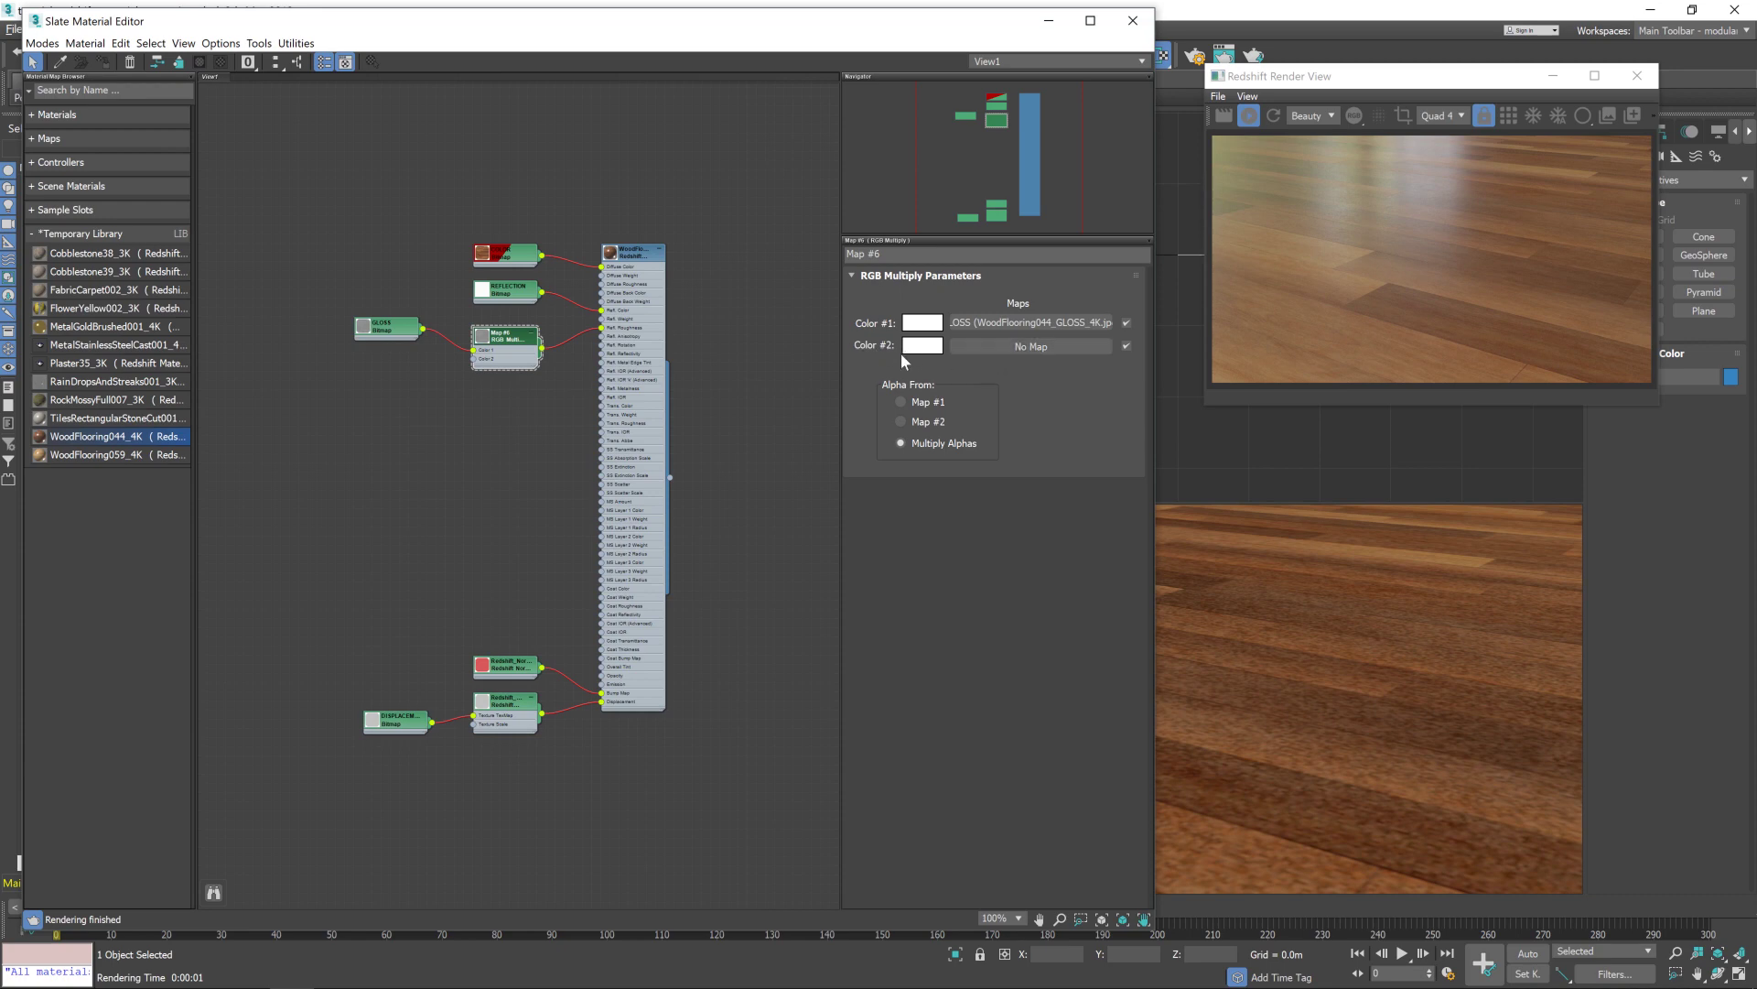
- Make the RGB Multiply's Color #2 a grey of 97,97,97
click(911, 353)
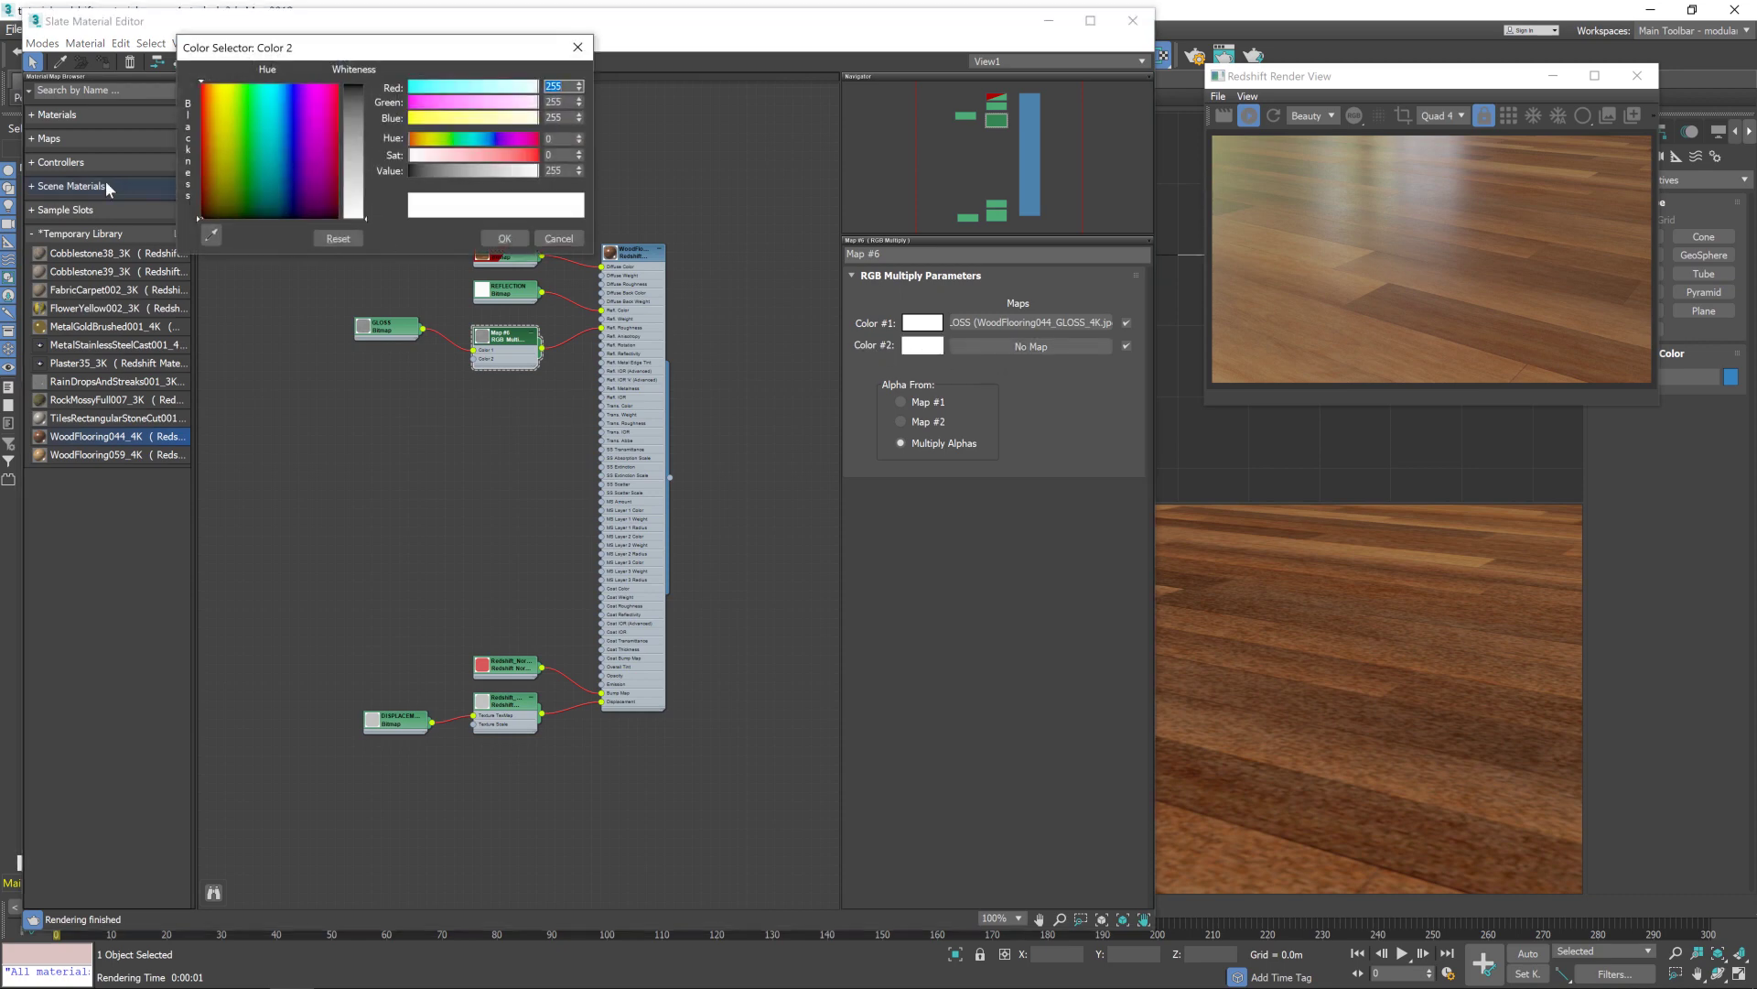
drag(352, 212, 353, 132)
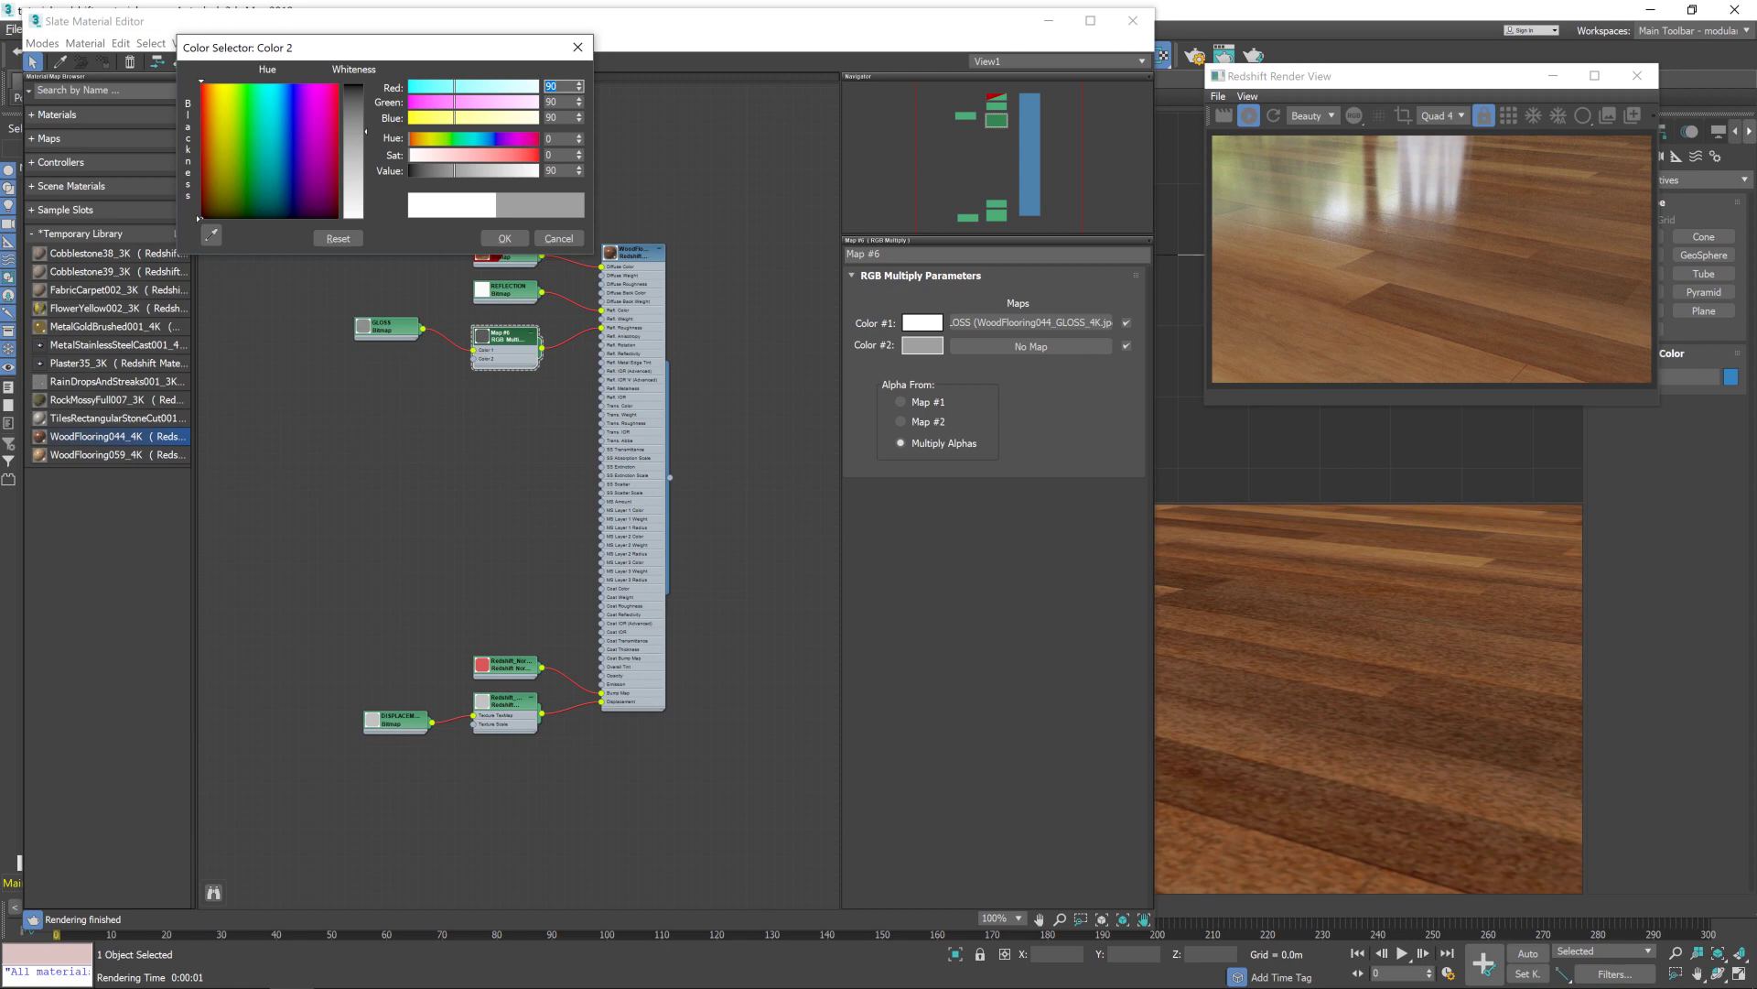
drag(353, 132, 353, 85)
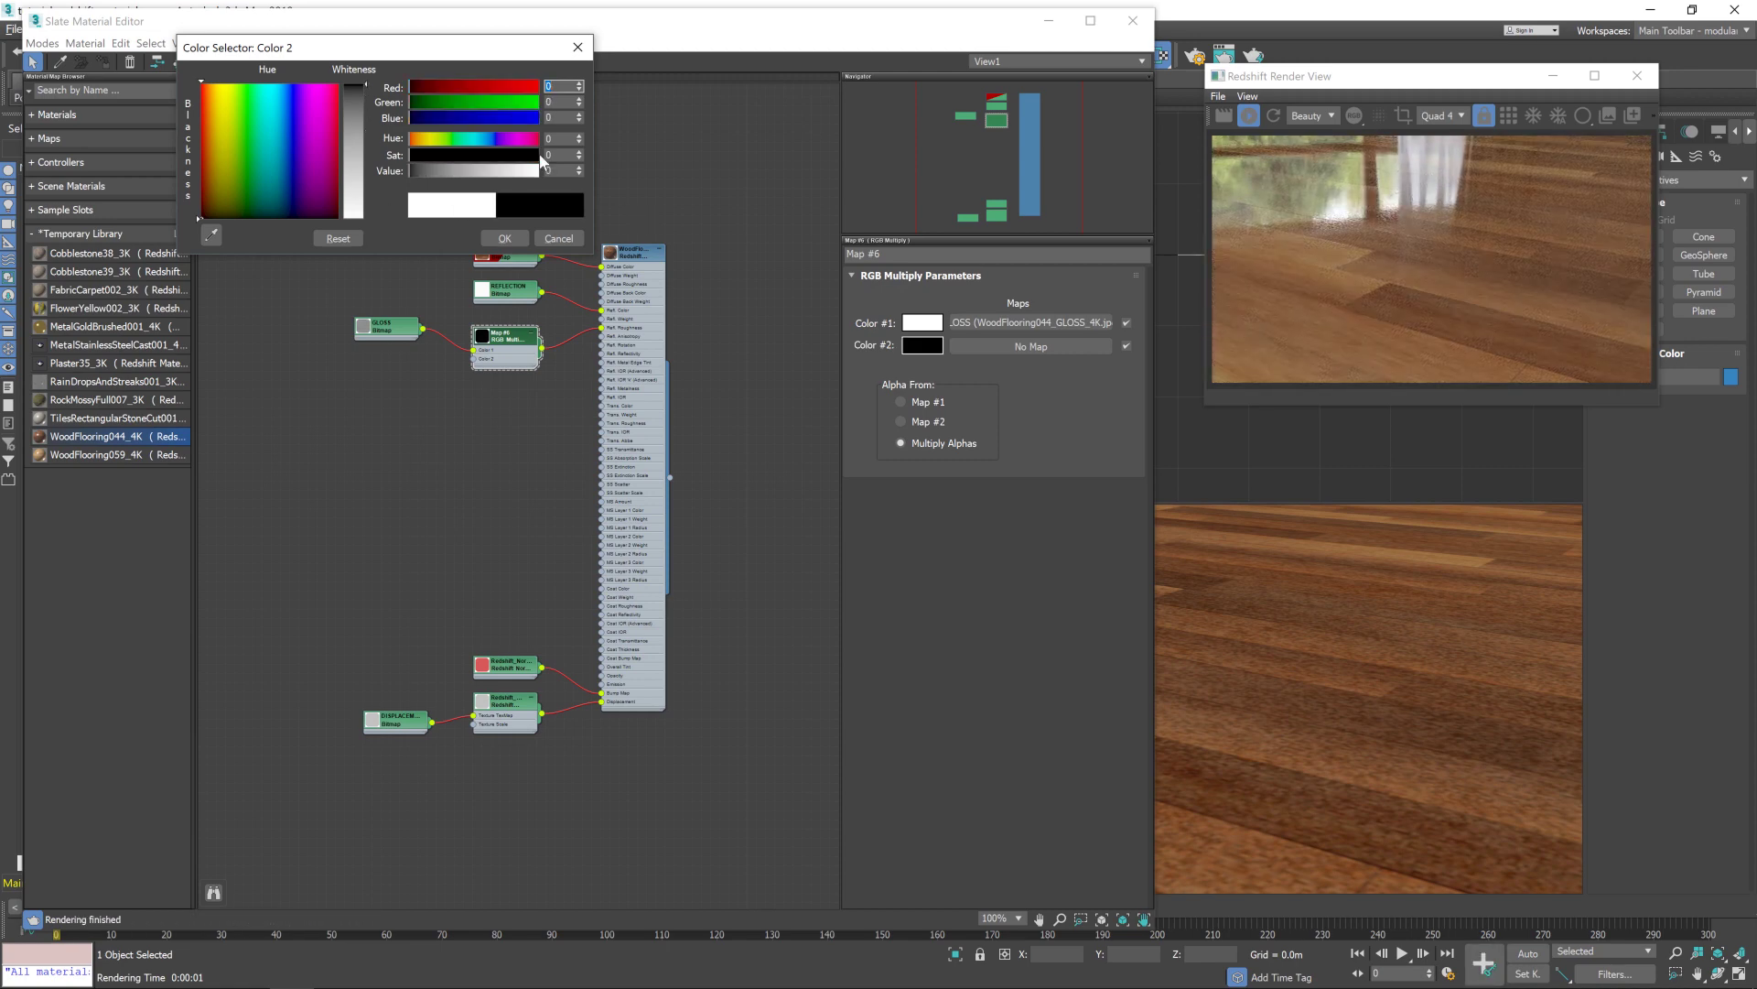
drag(348, 89, 352, 148)
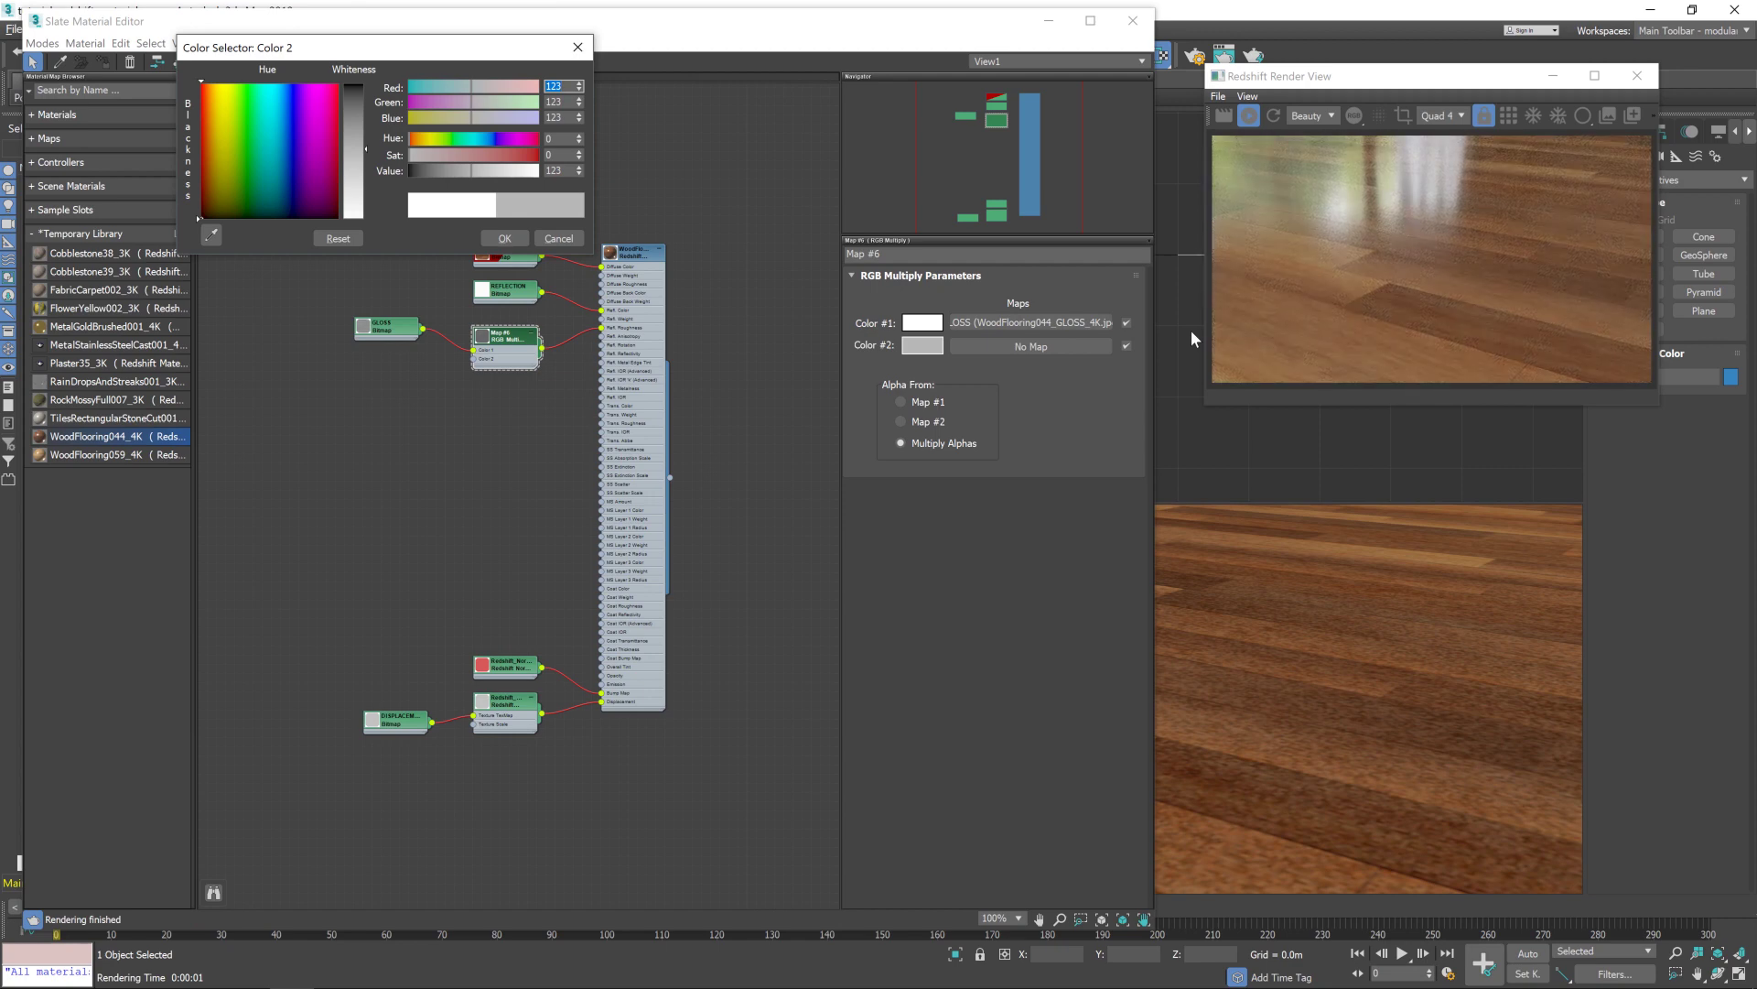
click(348, 136)
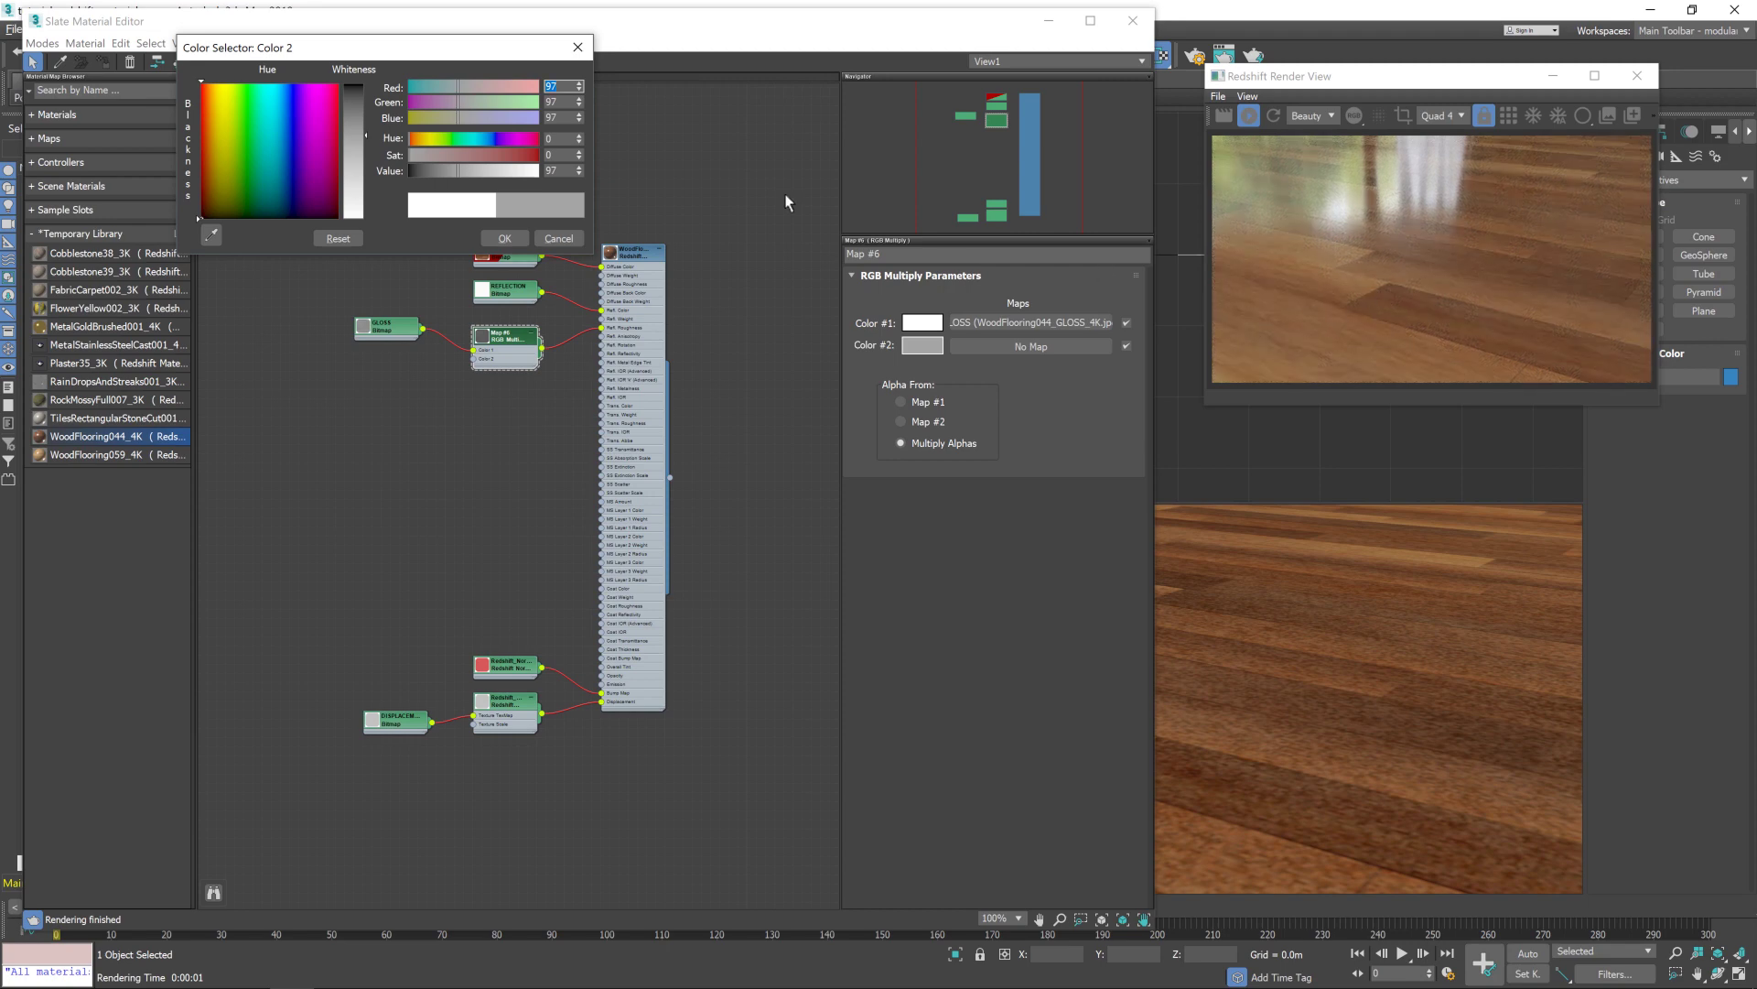
click(504, 238)
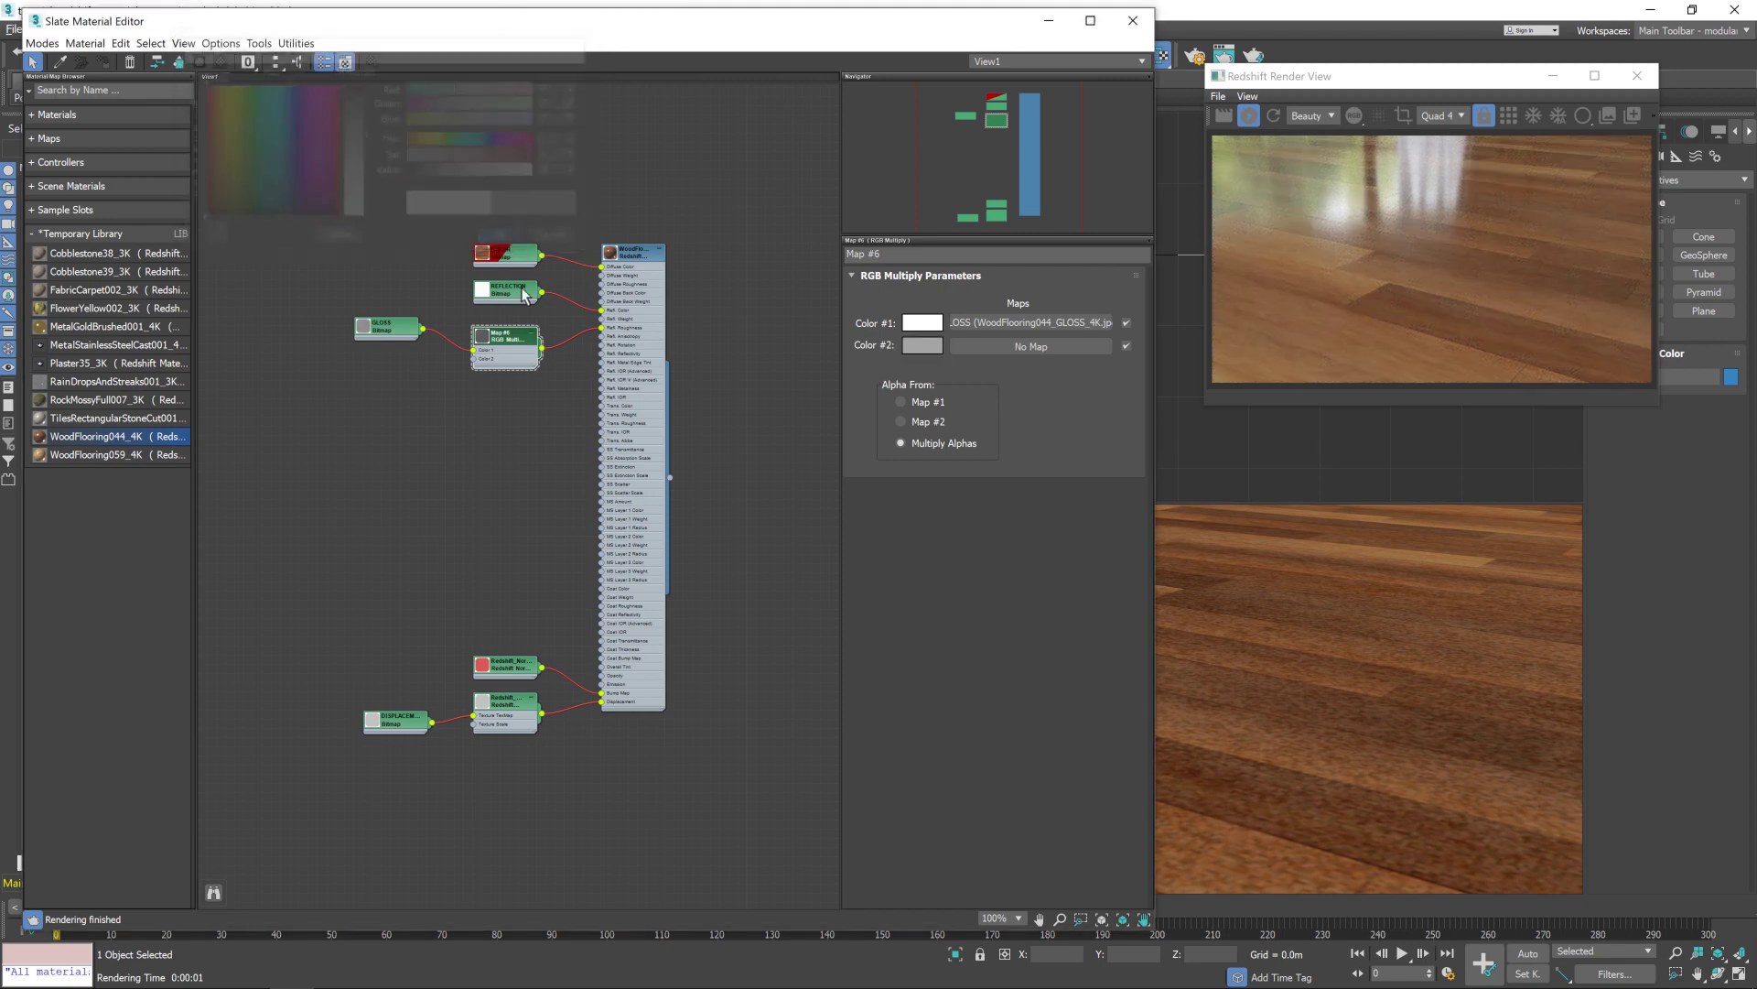
- Close the Slate Material Editor and enlarge the Redshift Render View at 100% zoom
click(1152, 20)
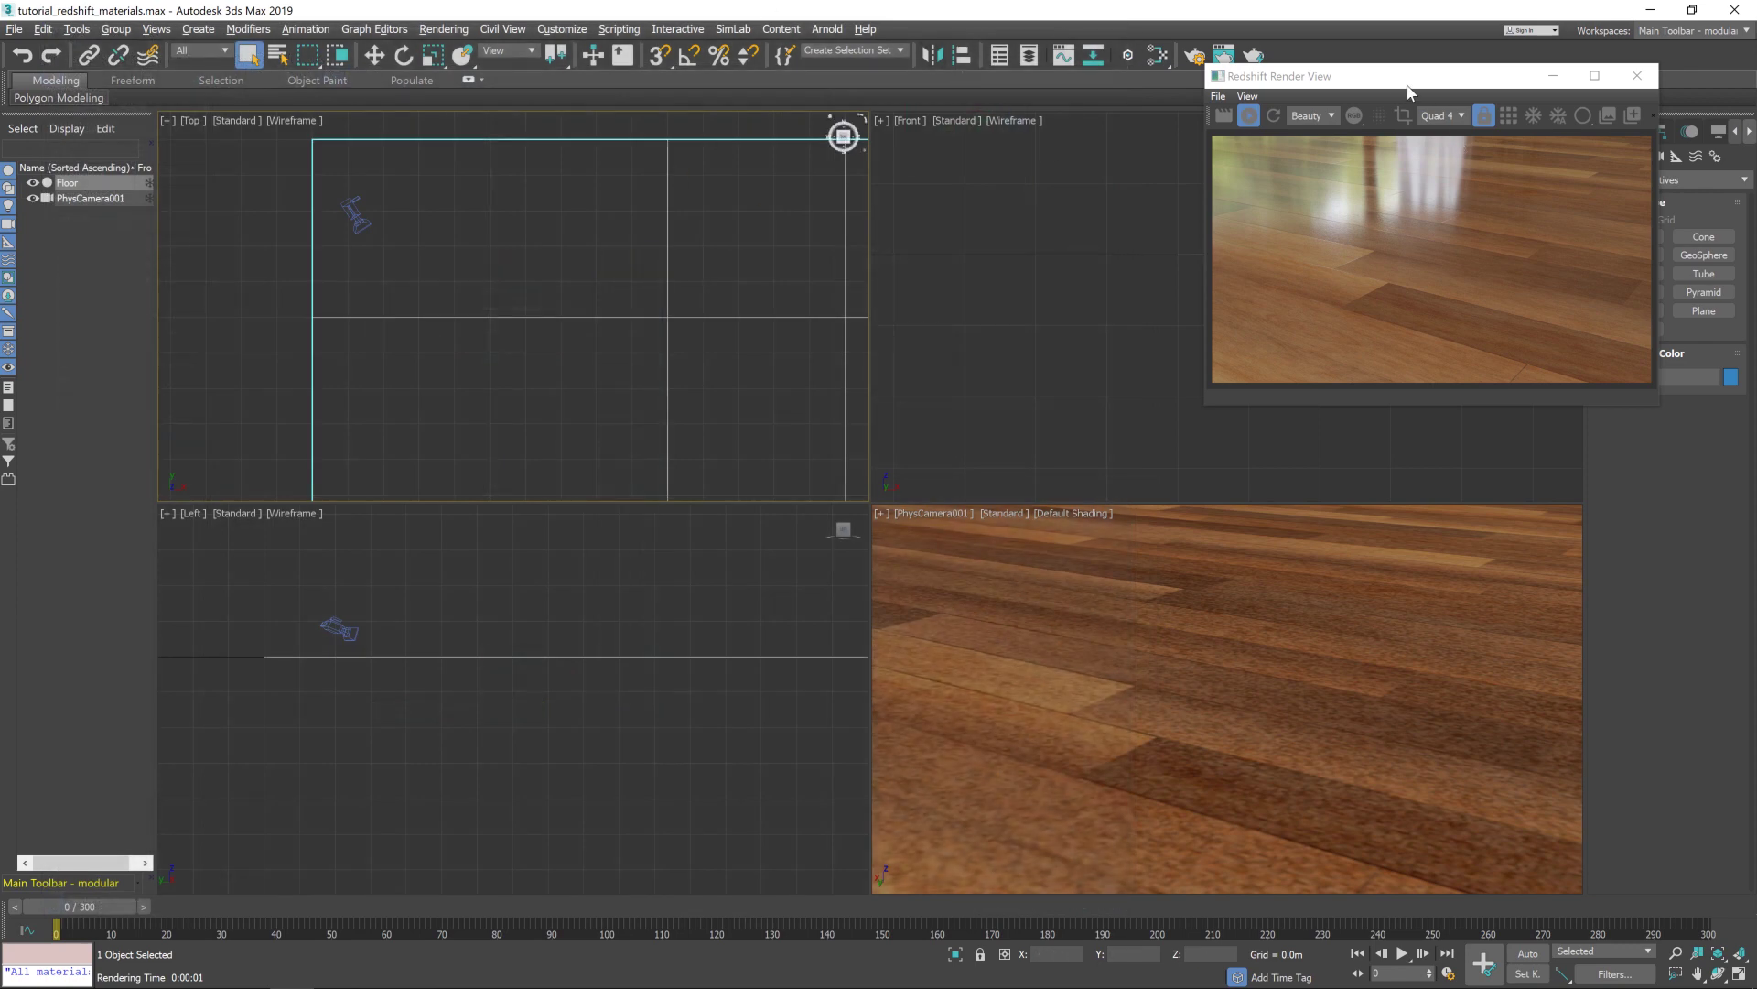
click(1204, 404)
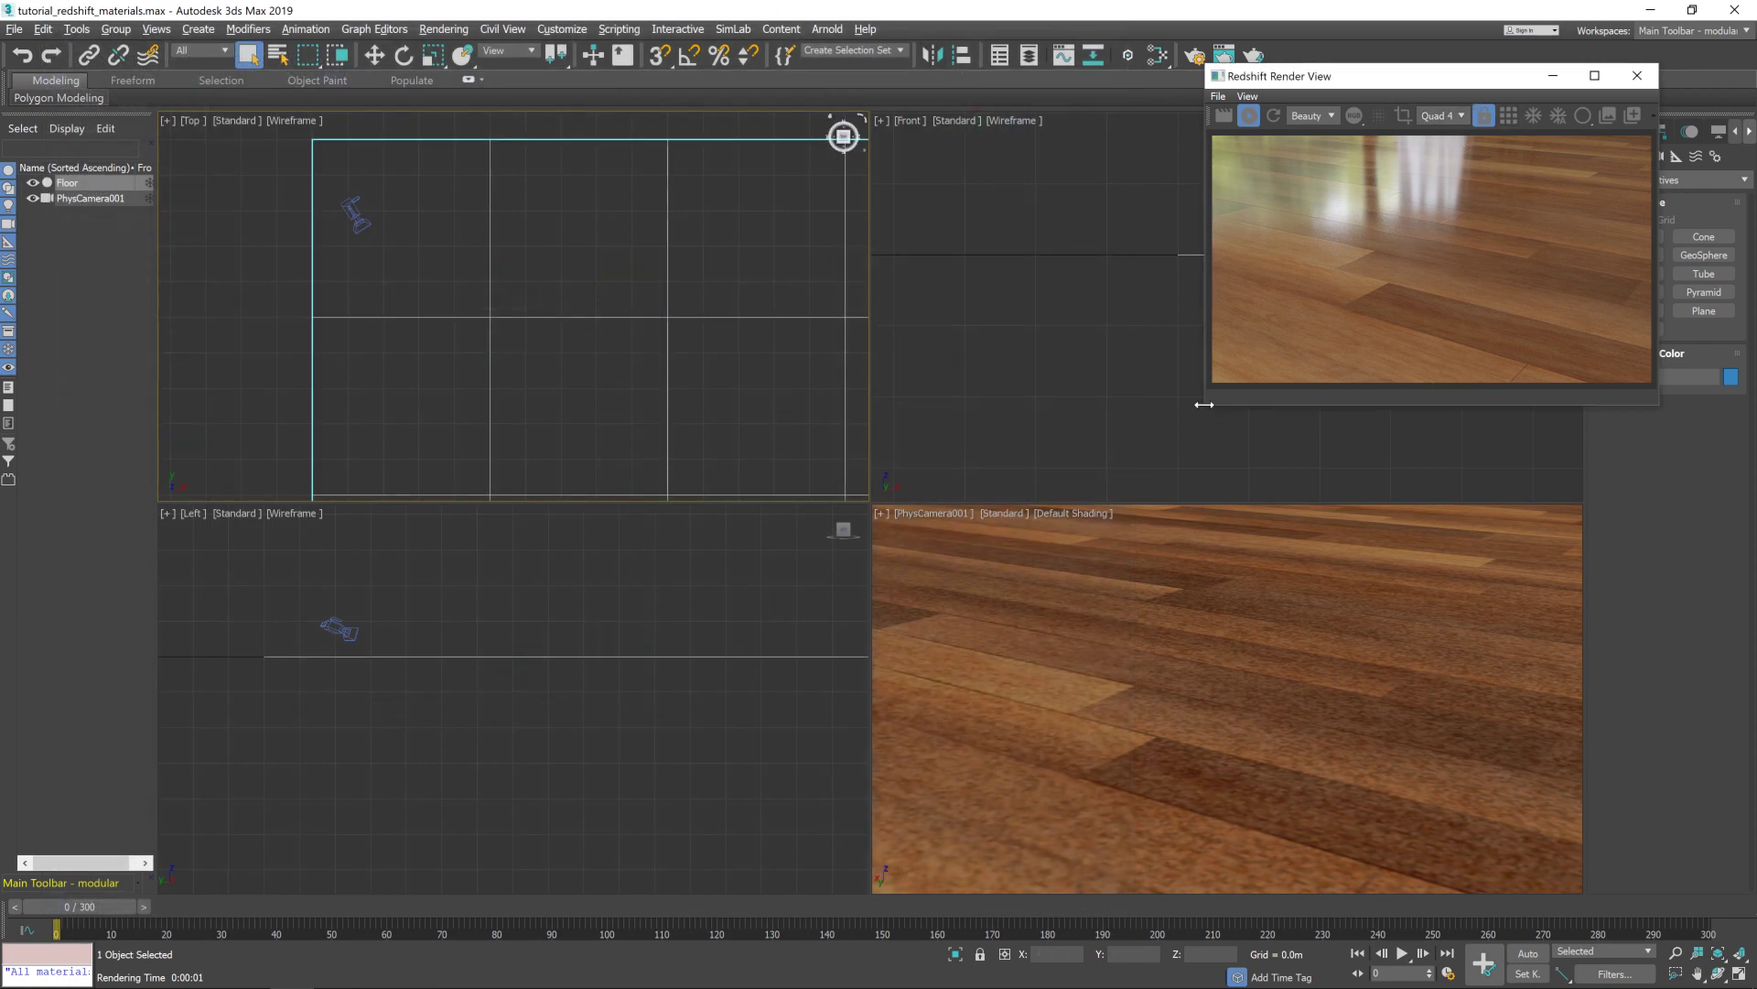
drag(1208, 405, 724, 569)
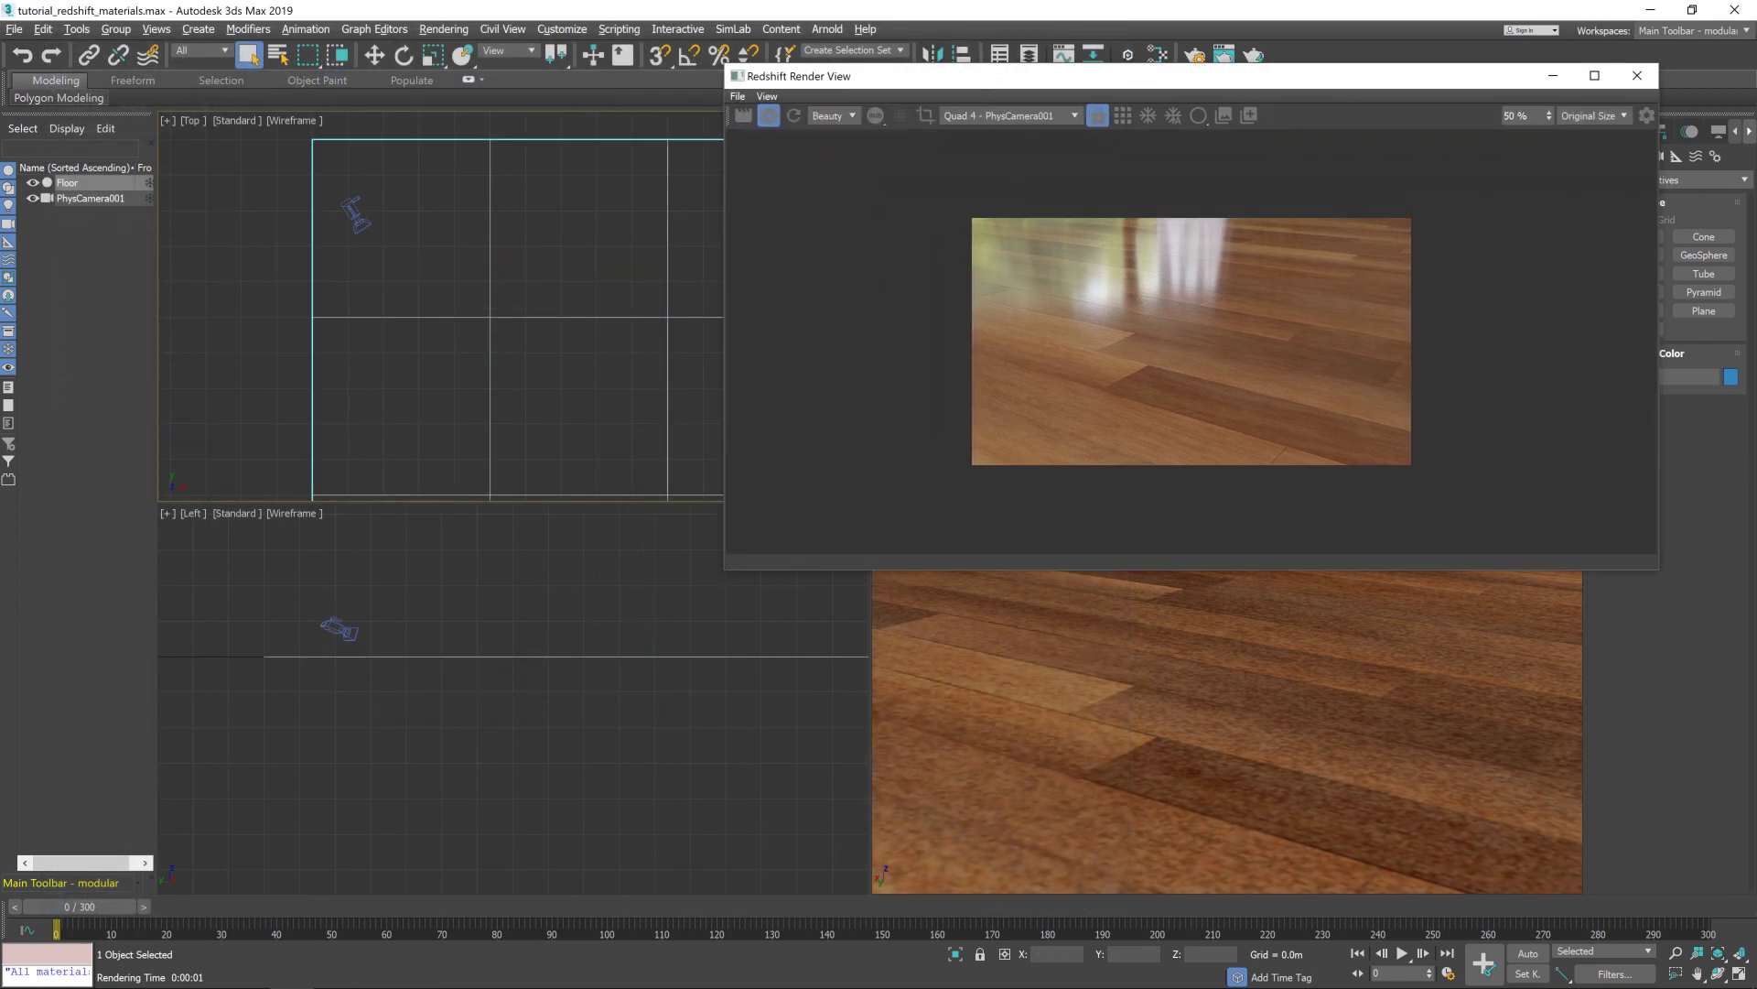
double_click(1516, 115)
text(100)
key(Return)
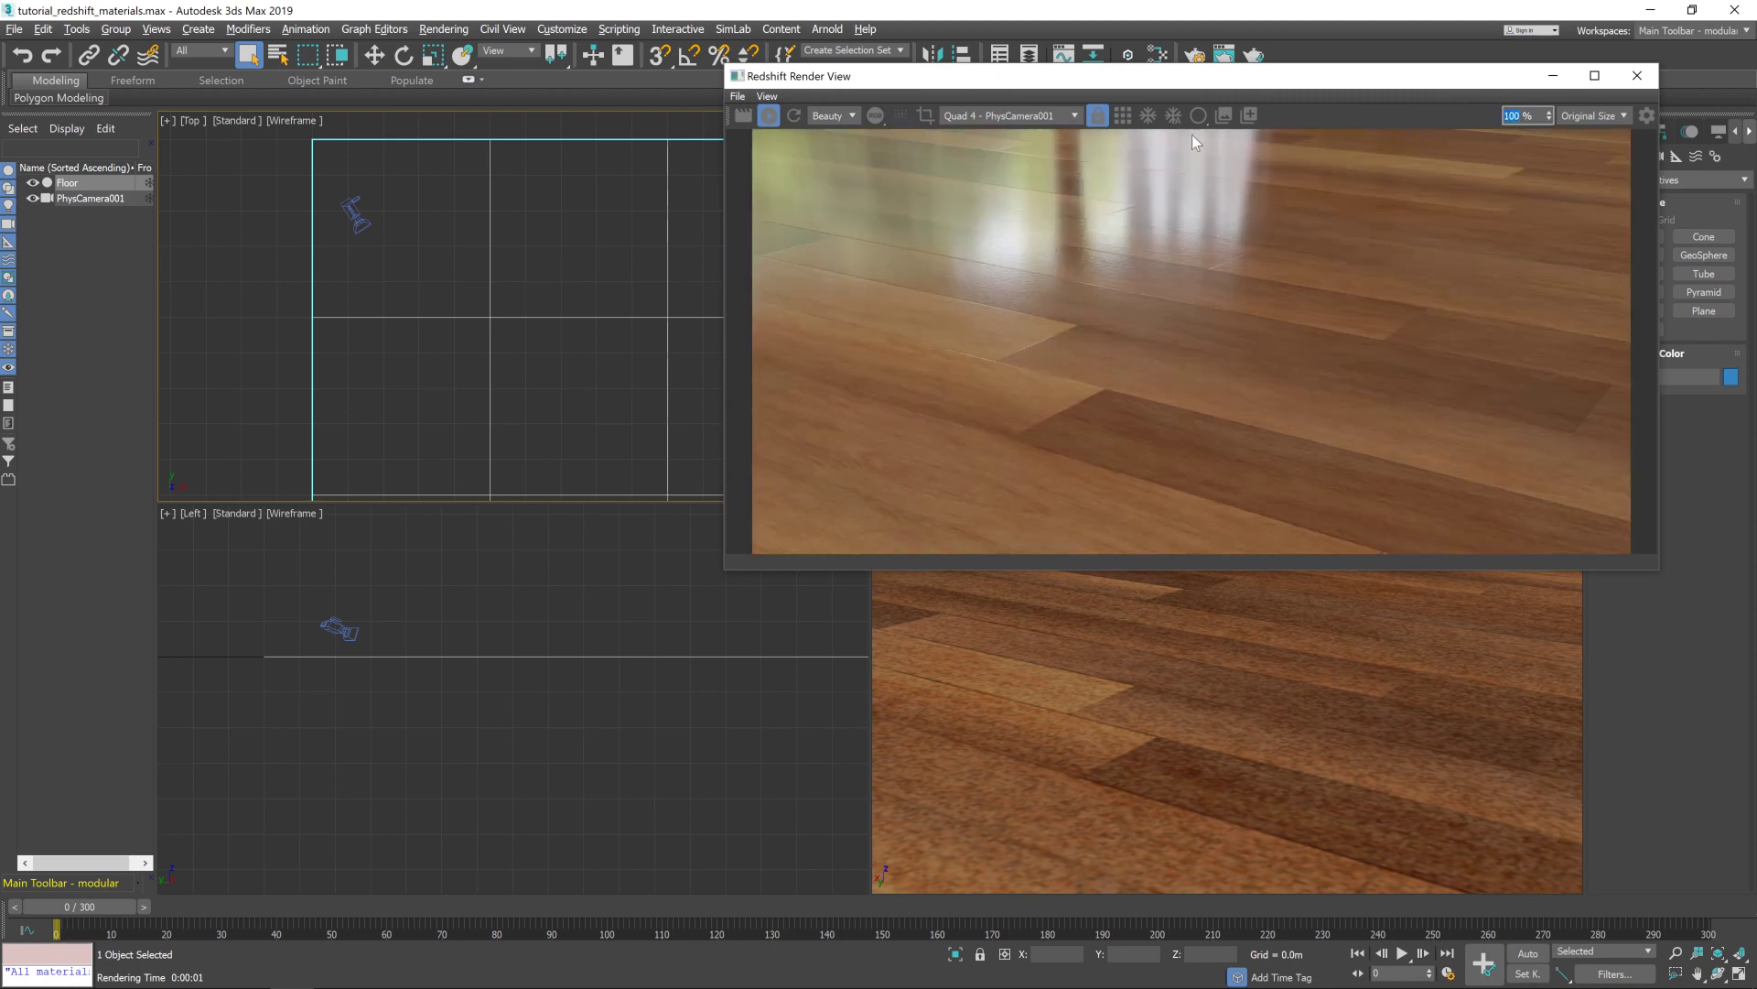
drag(1249, 570, 1260, 651)
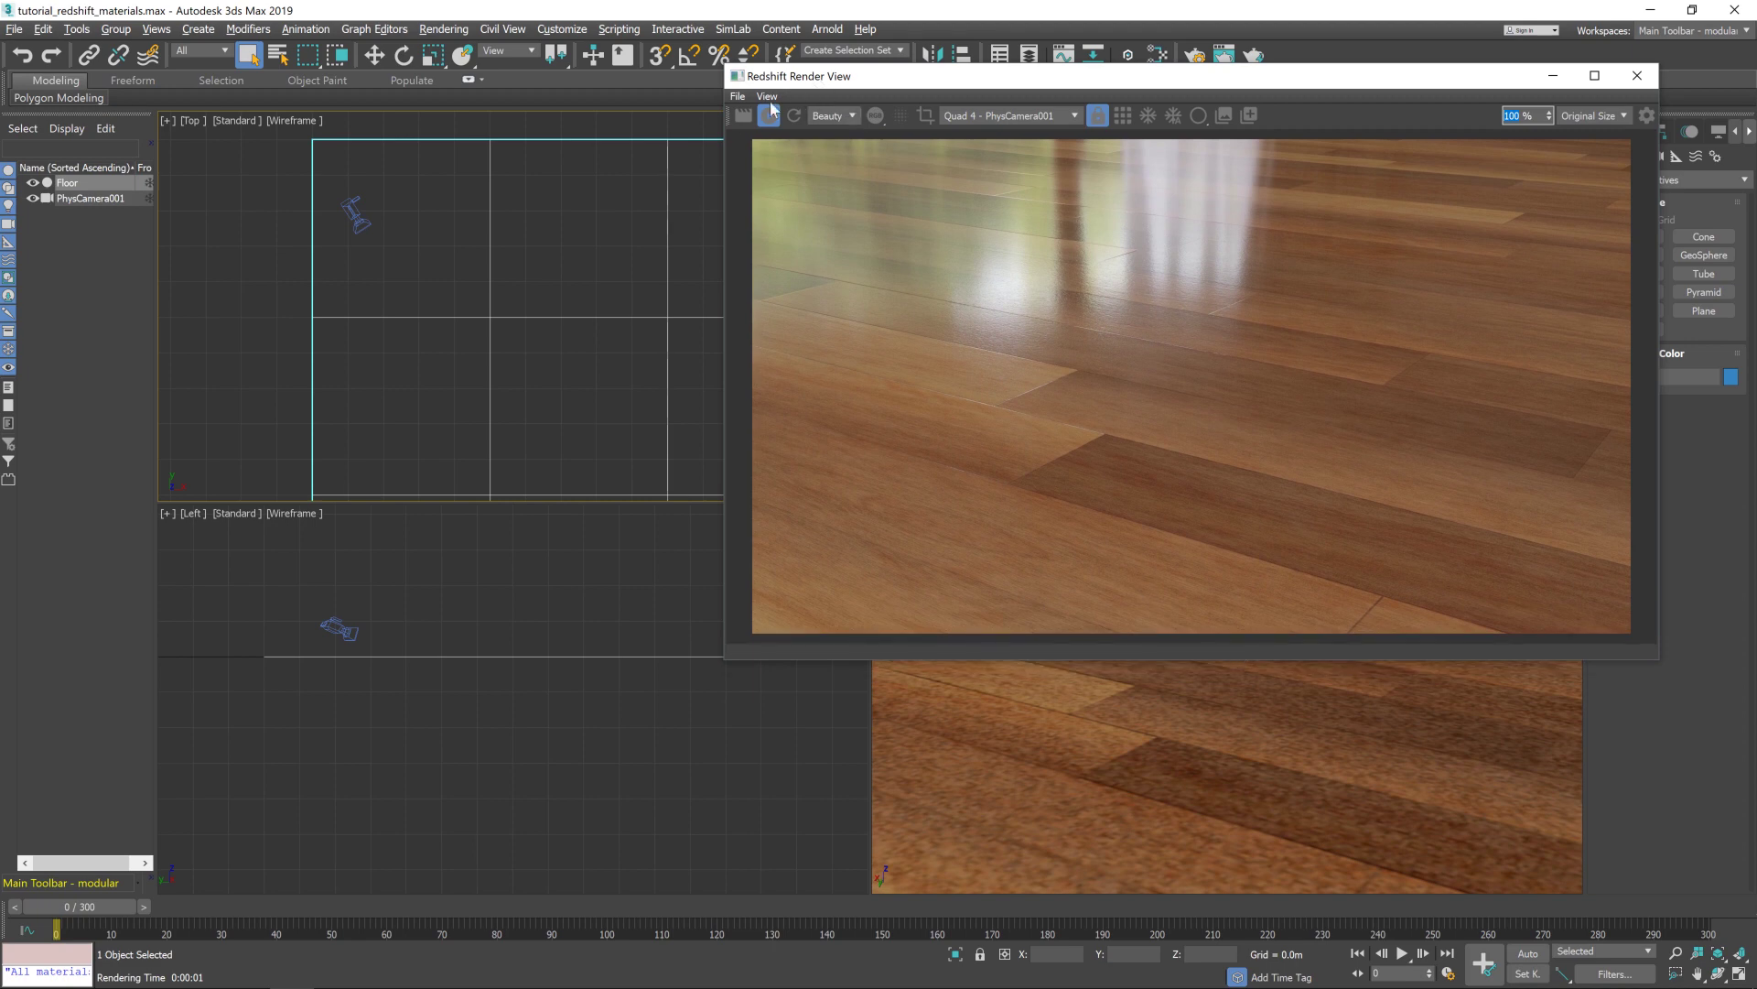
- Re-render the PhysCamera001 view to show the softer-gloss wood floor
click(743, 117)
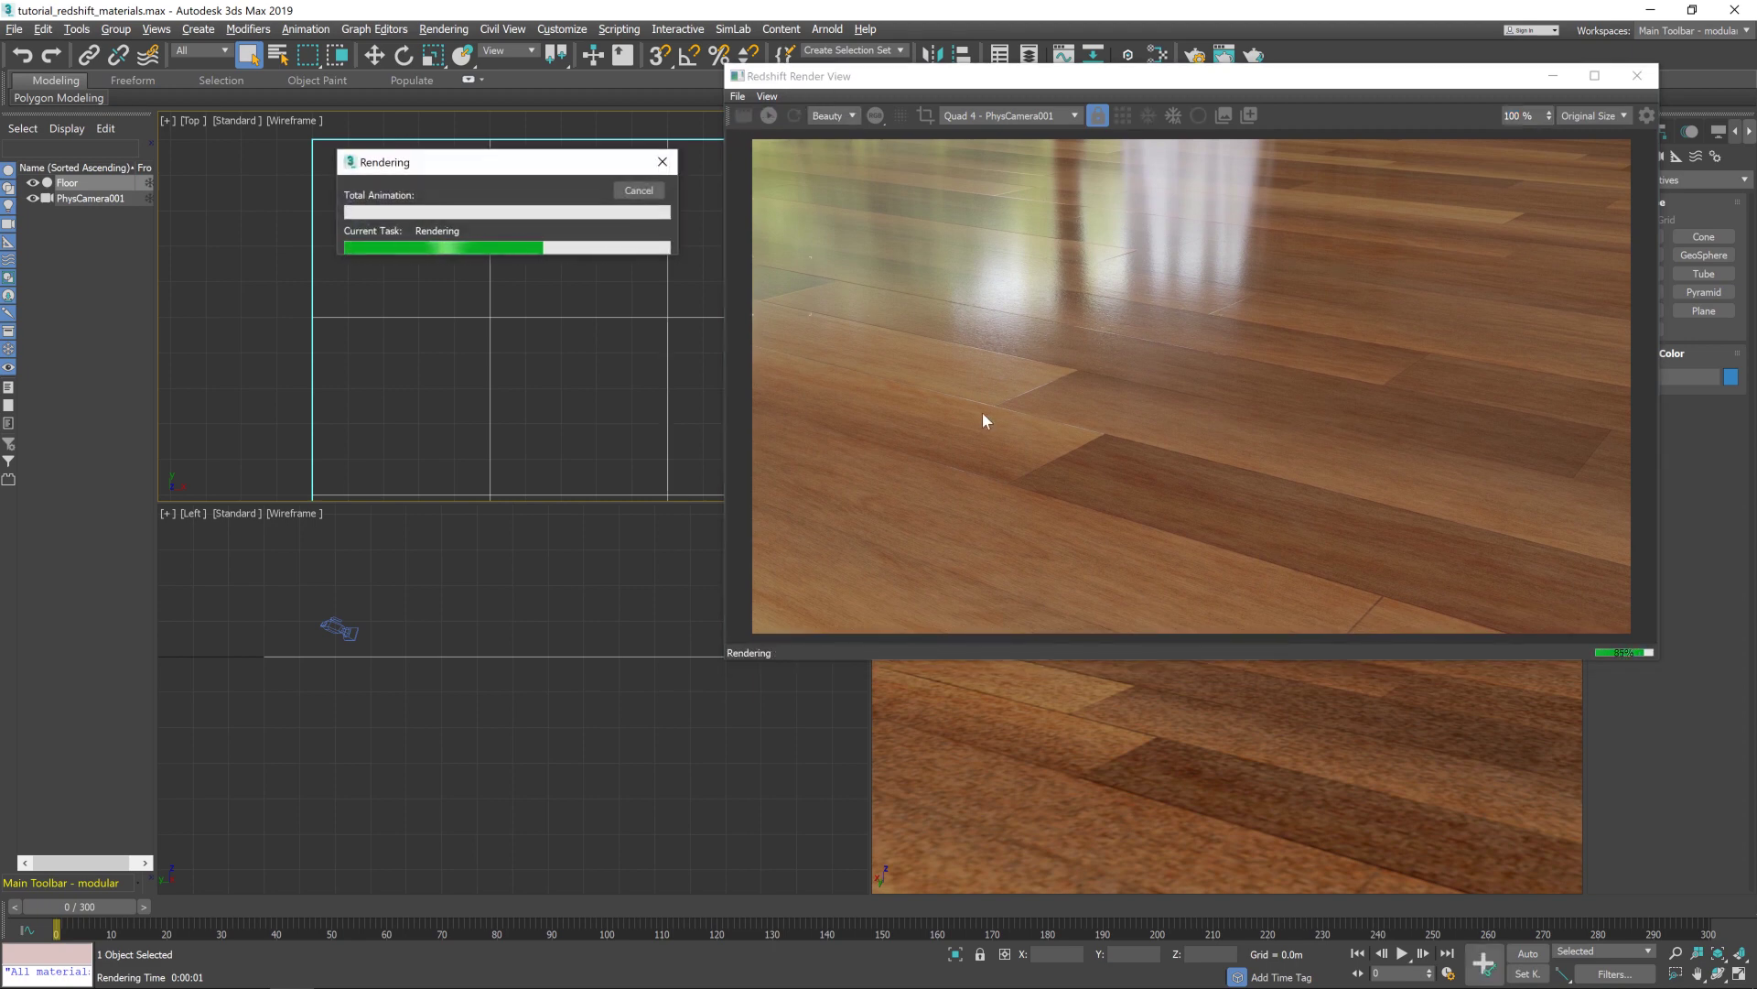
drag(981, 84, 886, 82)
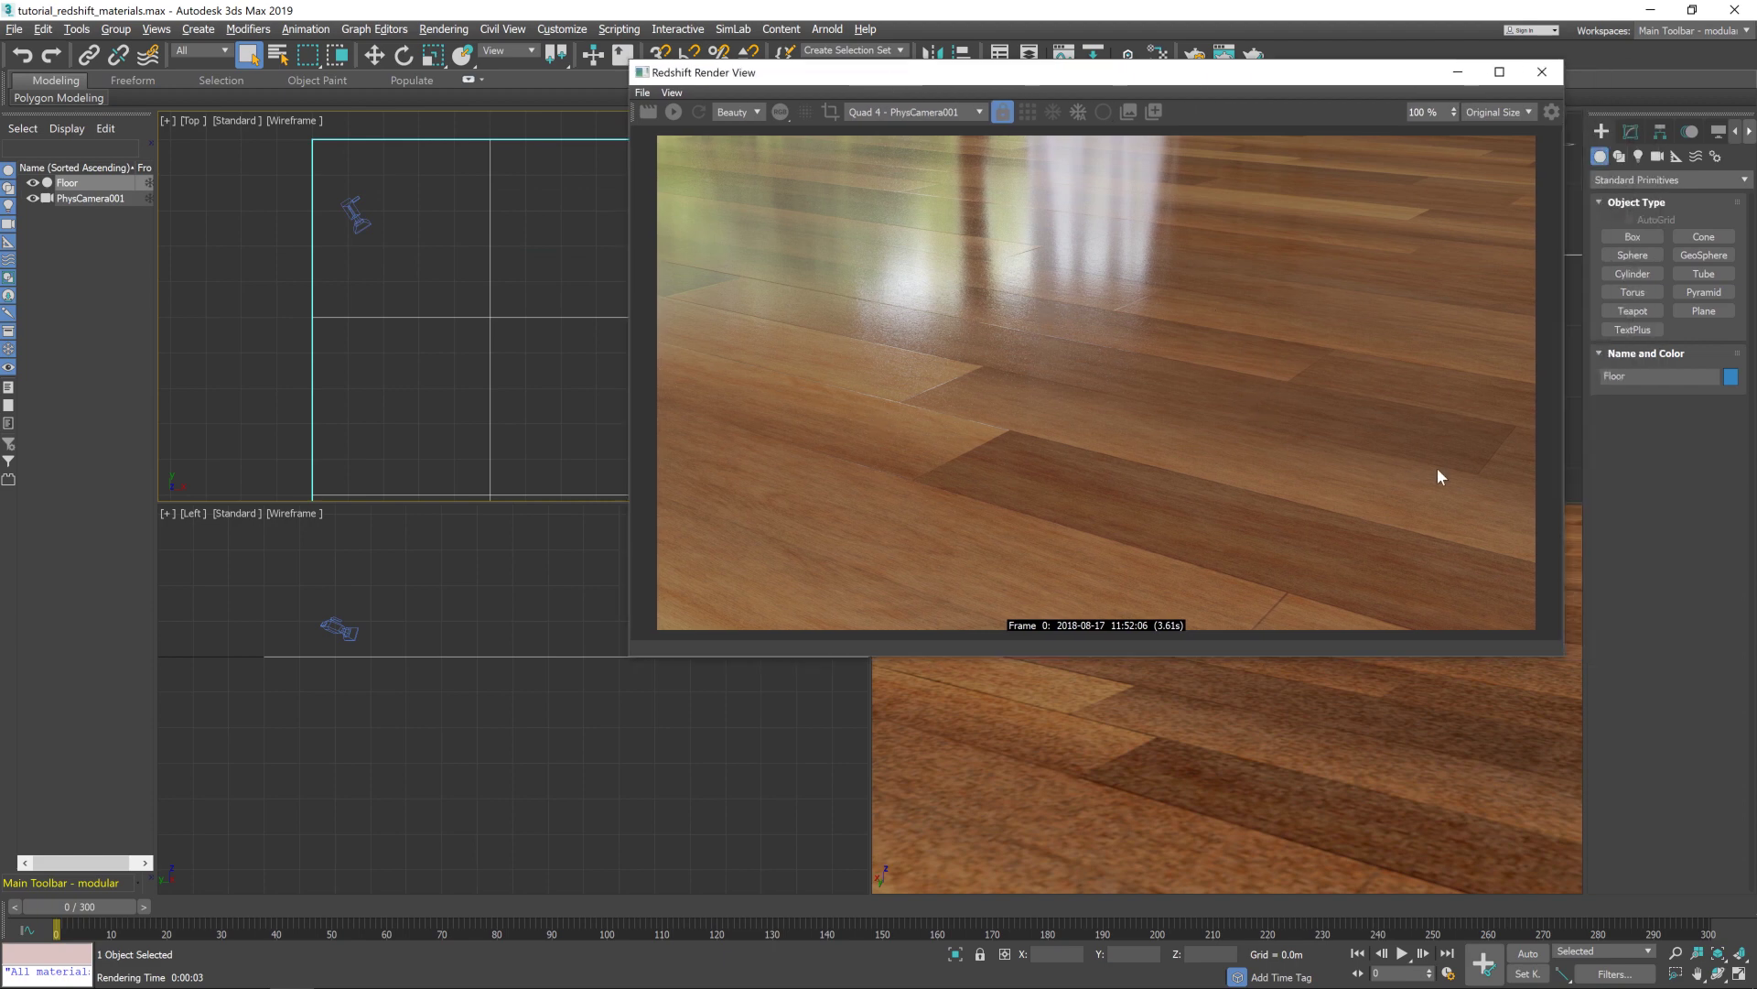
mouse_move(247, 969)
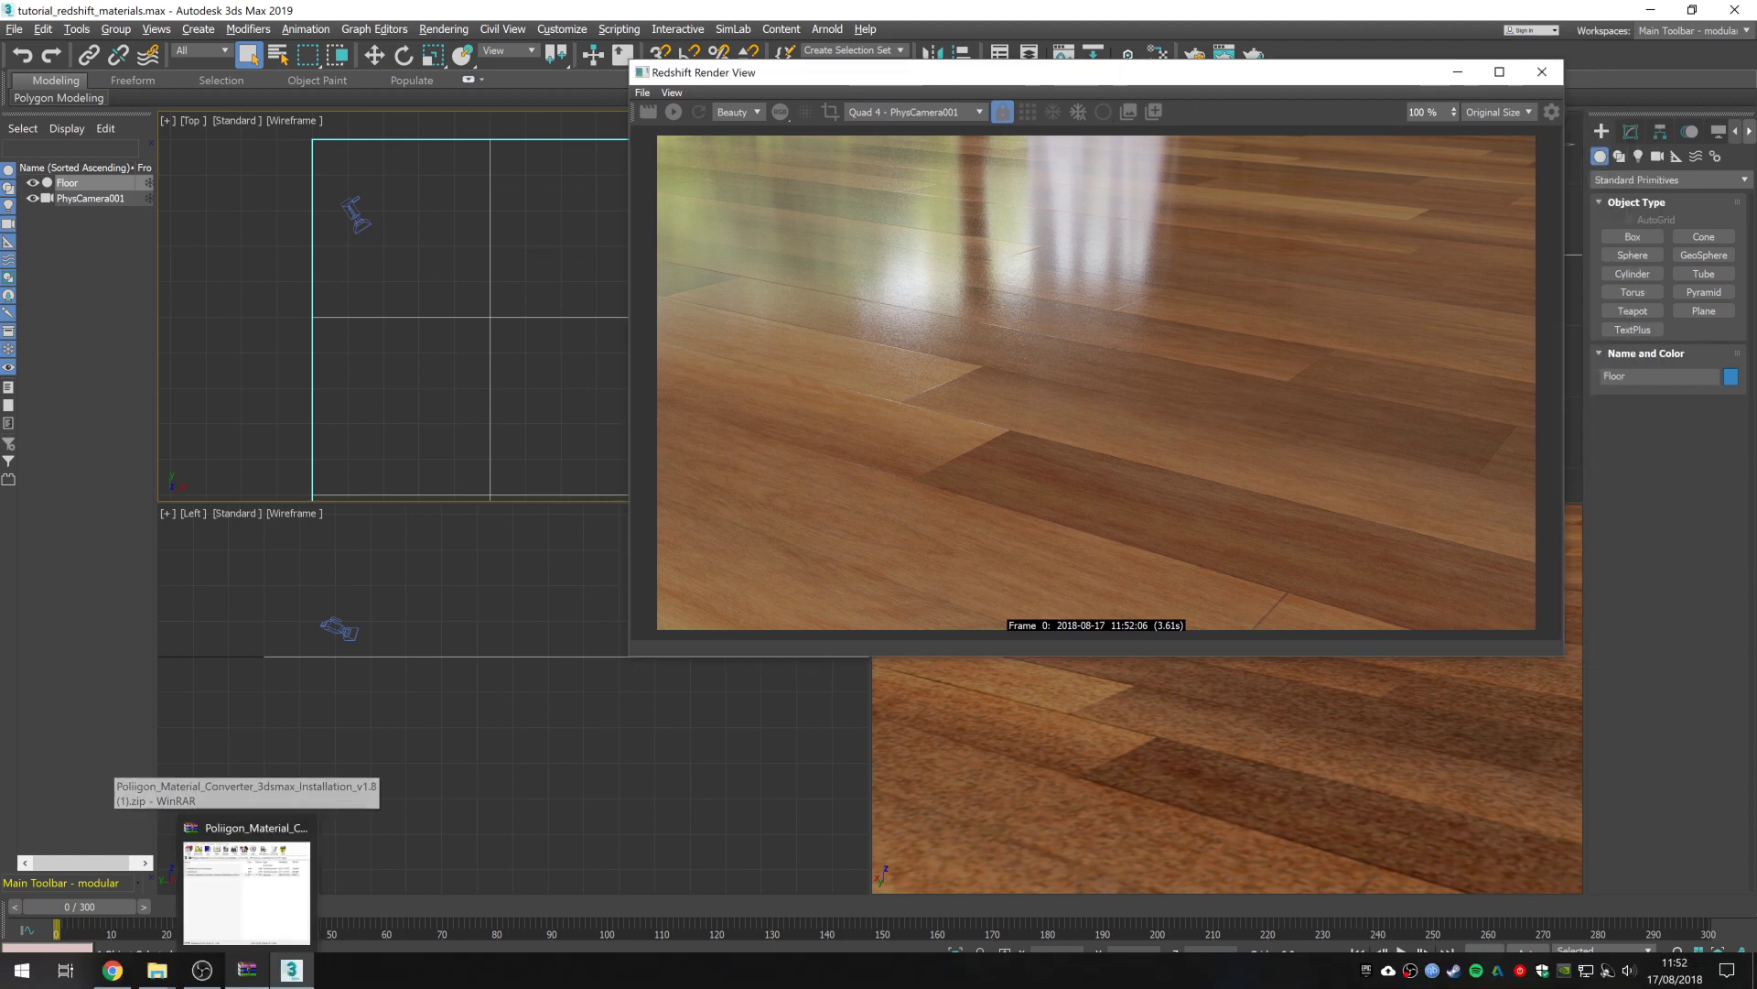